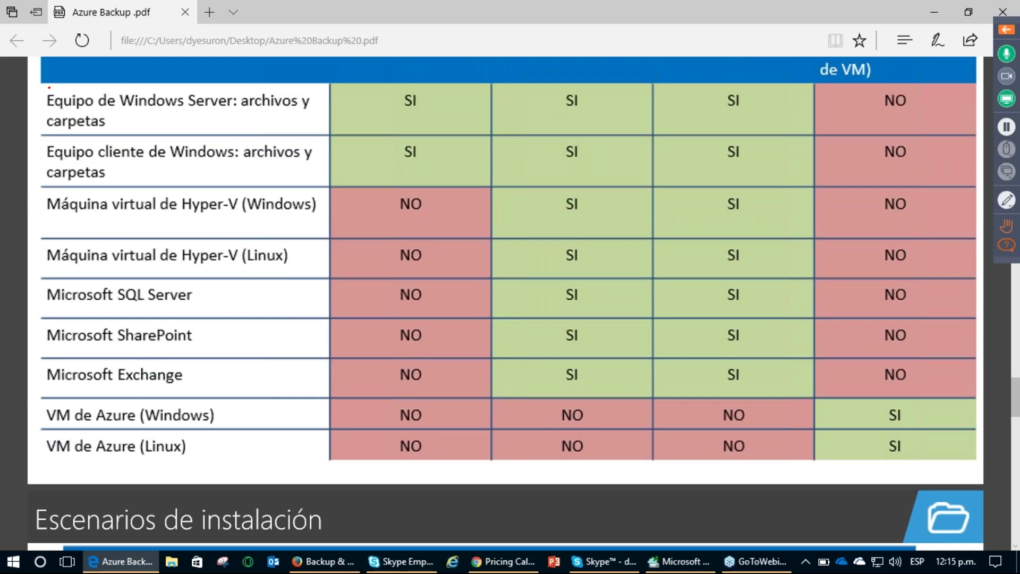
Bracket the full workload list in the compatibility table, mark its Windows, Microsoft server and Azure VM rows, and clear the marks
mouse_move(49, 87)
mouse_down()
mouse_move(34, 88)
mouse_move(15, 157)
mouse_up()
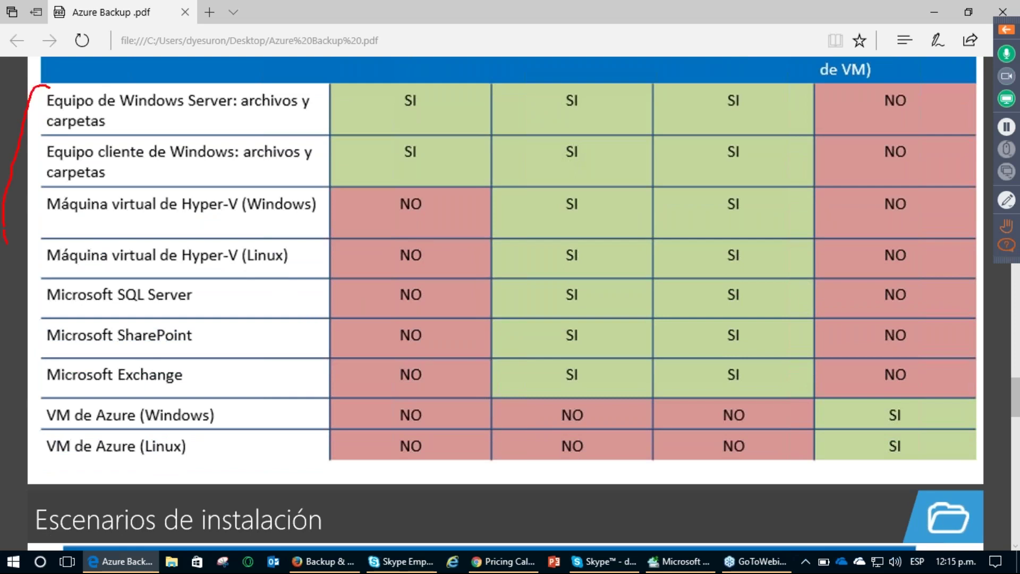
mouse_move(5, 390)
mouse_down()
mouse_move(7, 441)
mouse_move(38, 464)
mouse_up()
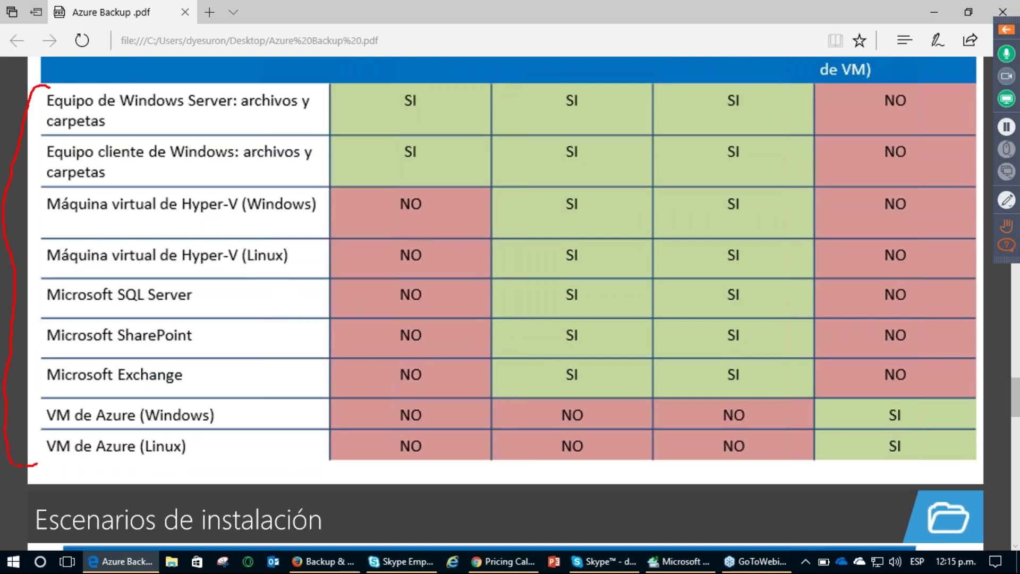
drag(125, 122, 134, 119)
drag(48, 217, 68, 219)
mouse_move(200, 288)
mouse_down()
mouse_move(209, 310)
mouse_move(190, 386)
mouse_move(234, 422)
mouse_move(220, 457)
mouse_move(200, 468)
mouse_up()
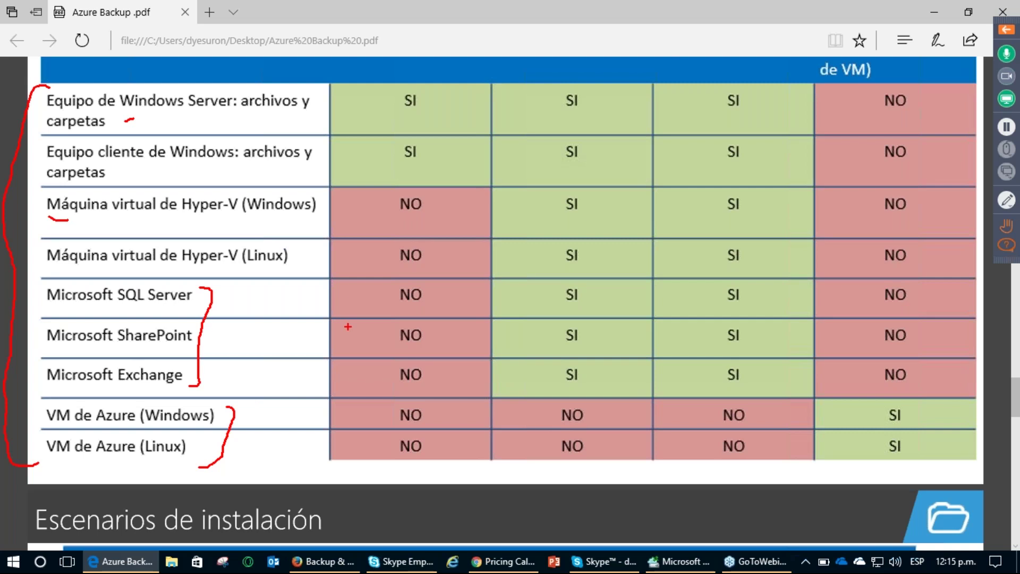
key(Escape)
Bracket the "Agente de copia de seguridad de Azure" column heading in the compatible workloads table and clear the mark
scroll(96, 181, up, 2)
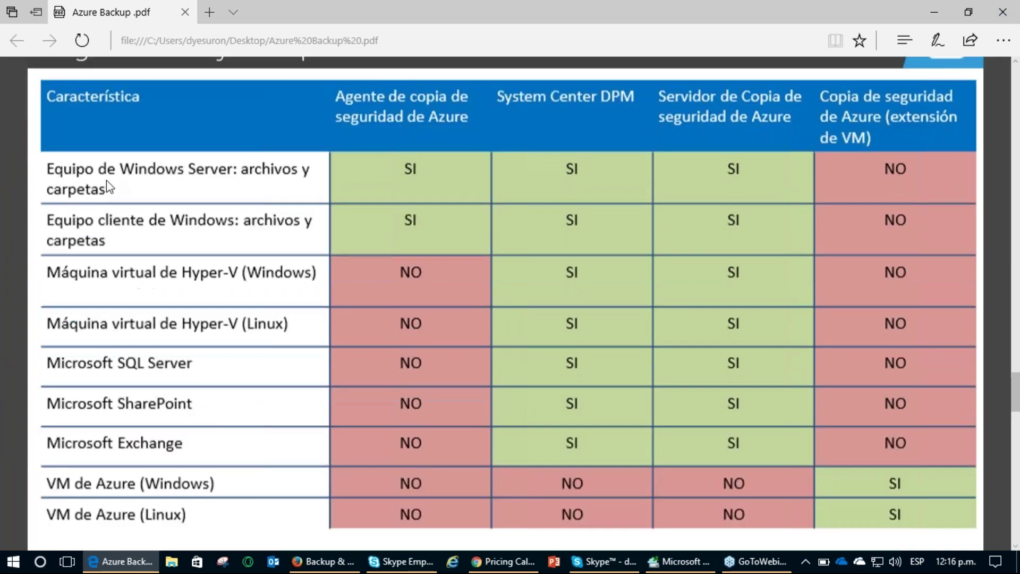
scroll(421, 215, down, 1)
key(ctrl+alt+d)
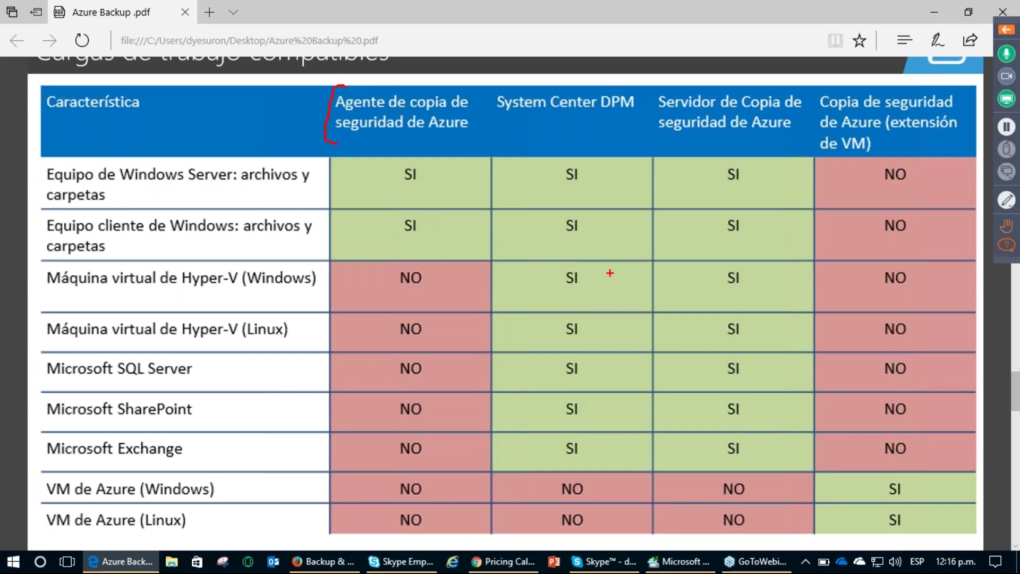
key(ctrl+alt+d)
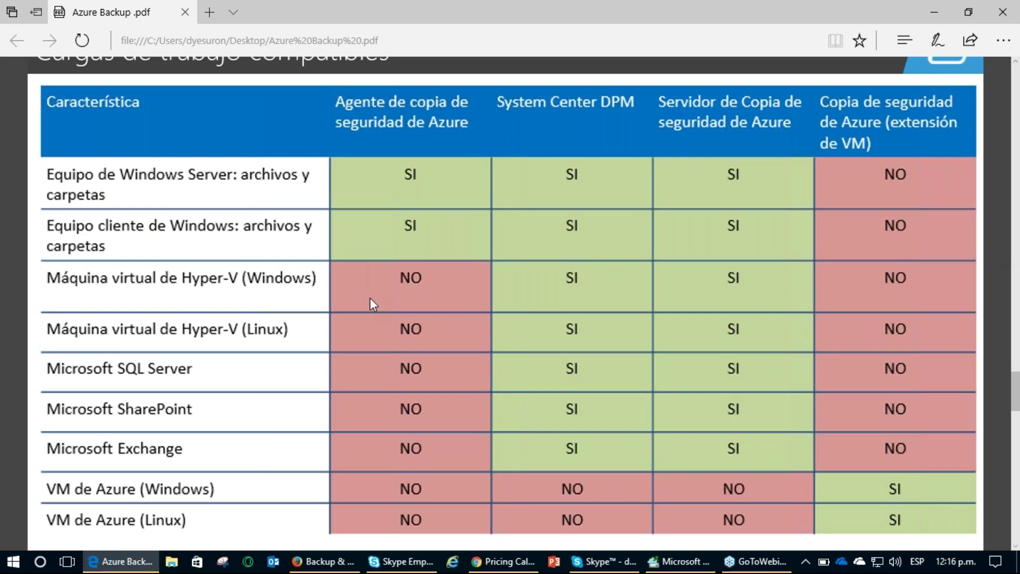
In the "Escenarios de instalación" table, underline the Azure and local deployment headings and mark the storage targets of the Azure Backup agent and DPM
scroll(363, 295, down, 1)
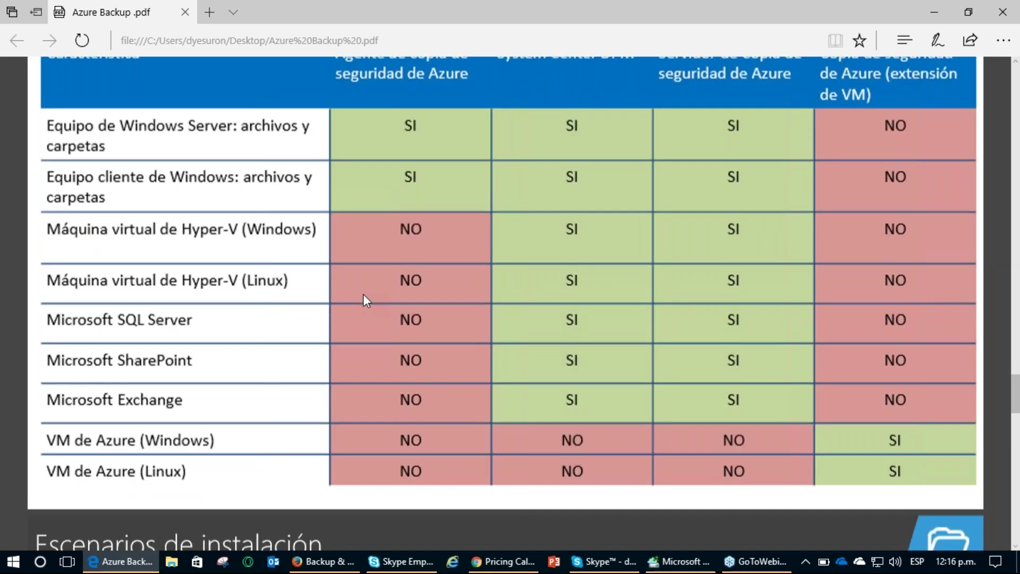
scroll(363, 295, down, 2)
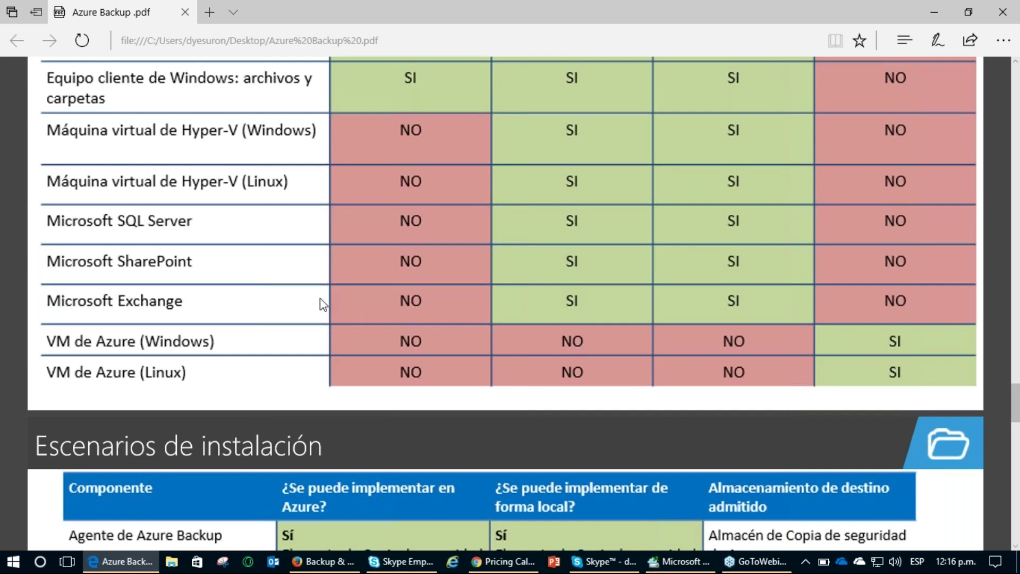
scroll(321, 304, down, 6)
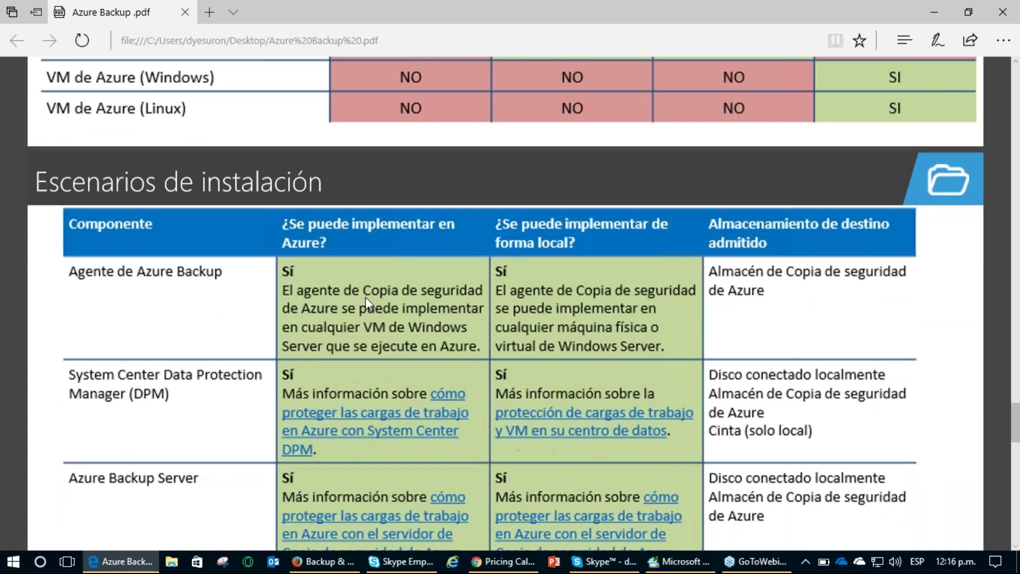
scroll(365, 298, down, 2)
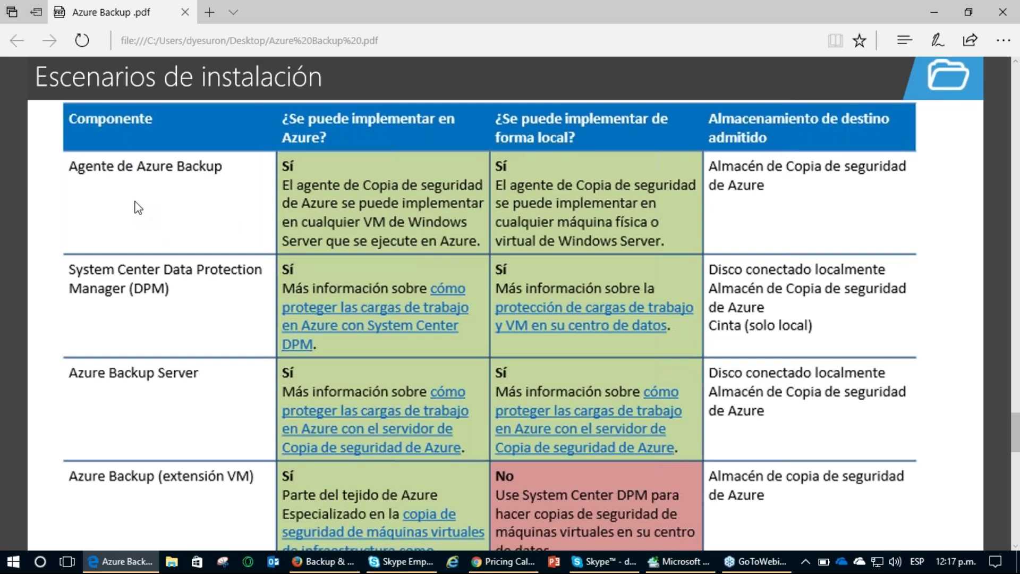
drag(380, 140, 414, 135)
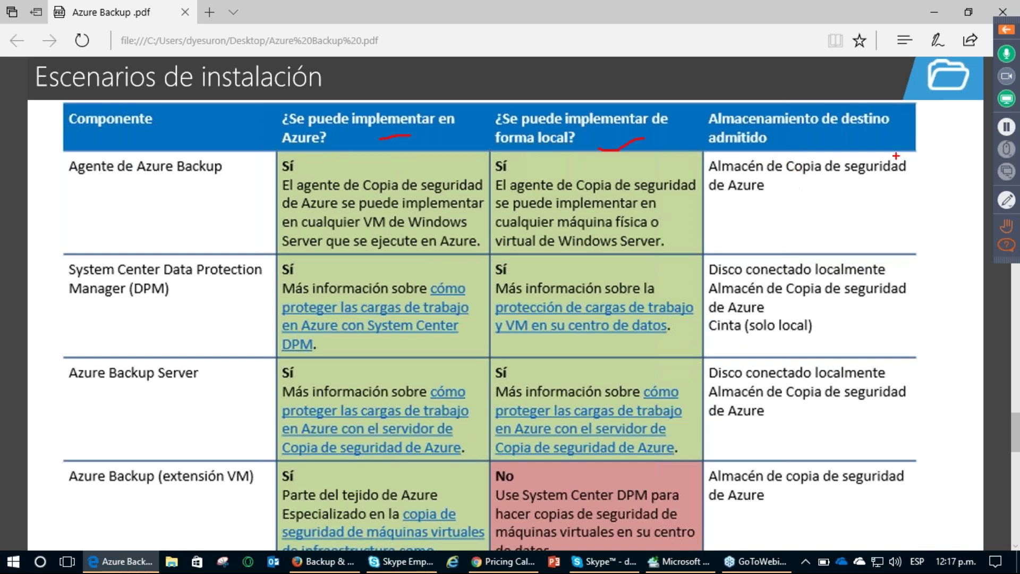
mouse_move(899, 154)
mouse_down()
mouse_move(916, 211)
mouse_move(886, 210)
mouse_up()
drag(118, 310, 171, 303)
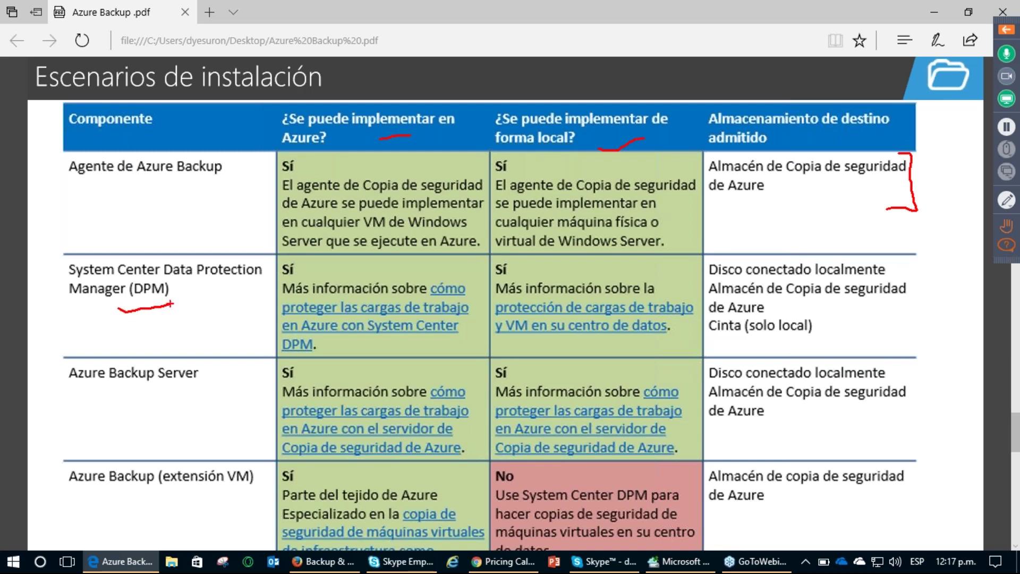
mouse_move(795, 310)
mouse_down()
mouse_move(928, 289)
mouse_move(893, 271)
mouse_up()
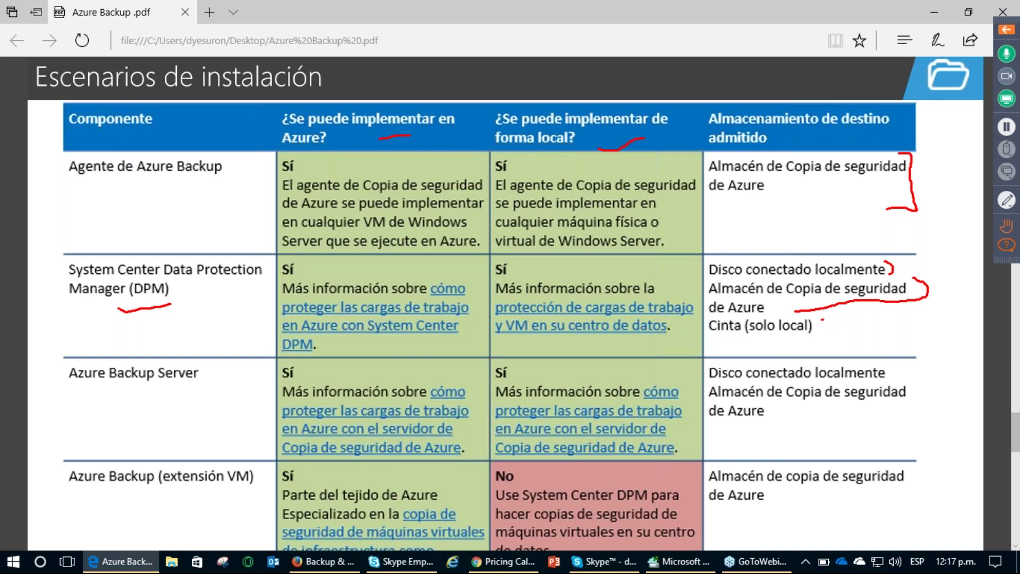
drag(823, 320, 828, 338)
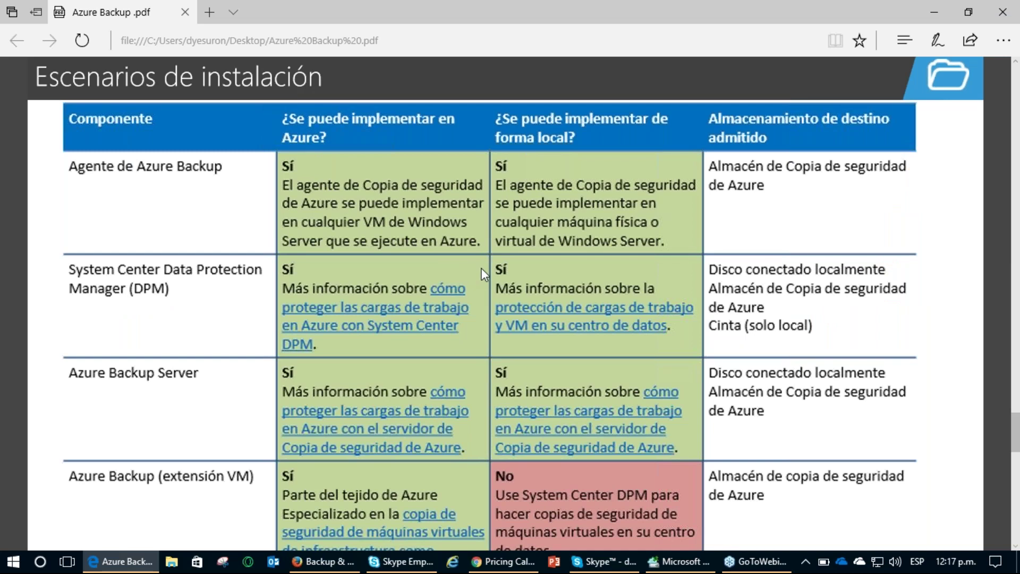
Go to the "Preguntas Realizadas durante el webinar" page and highlight the question about using Azure Backup on Windows Server 2003
scroll(481, 270, down, 1)
scroll(480, 276, down, 1)
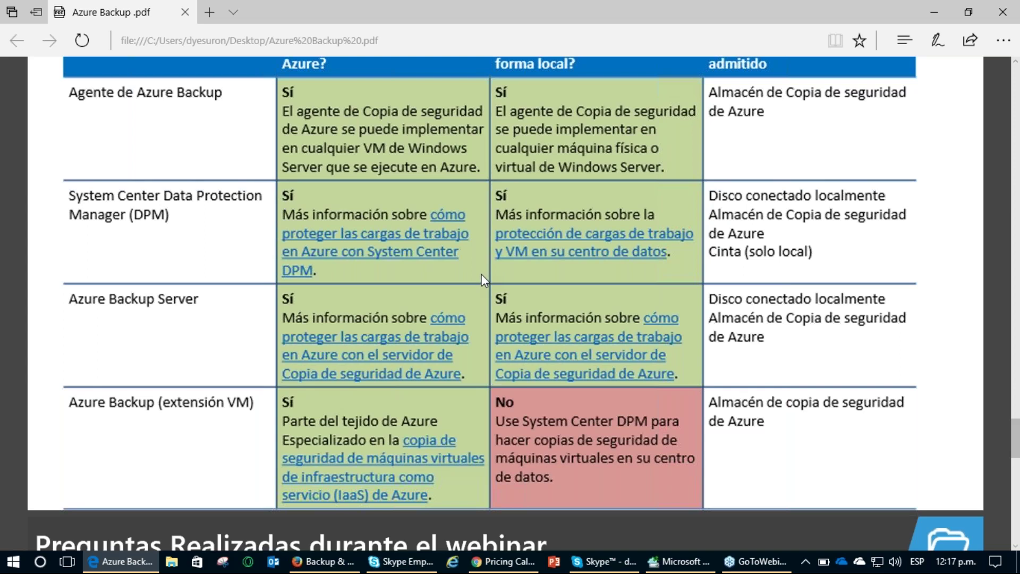
scroll(482, 273, down, 5)
scroll(489, 287, down, 4)
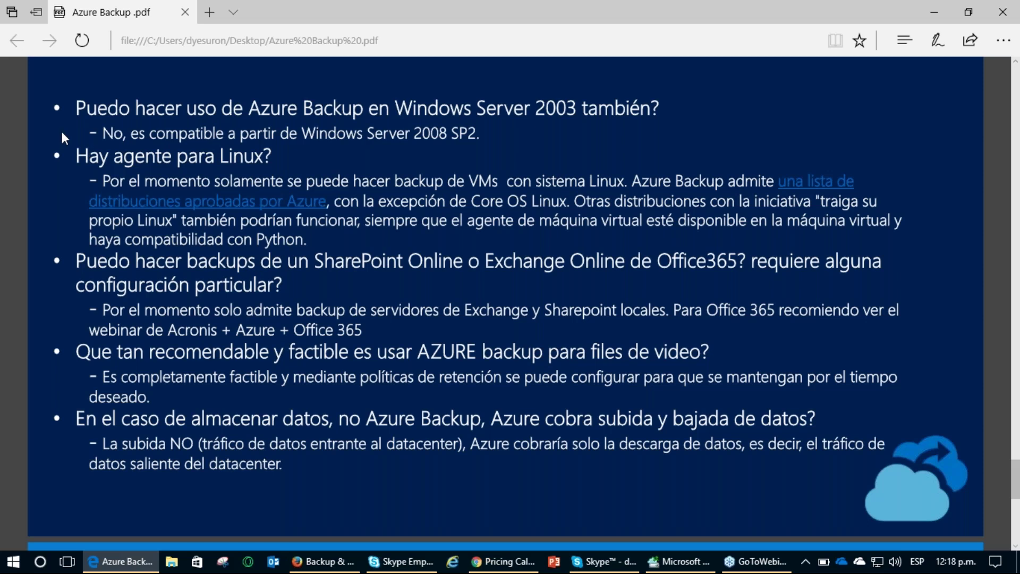
drag(91, 108, 637, 139)
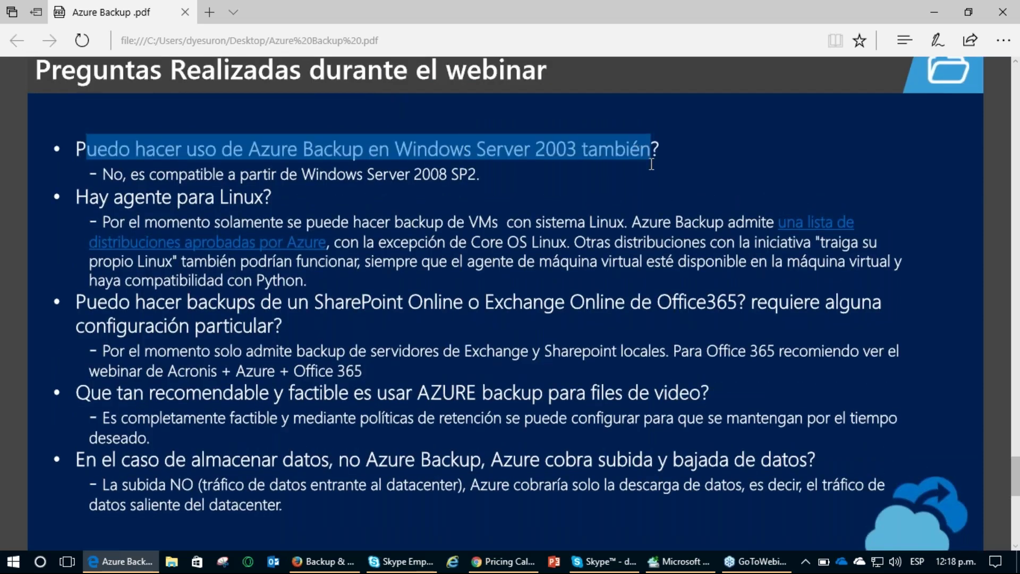
click(620, 181)
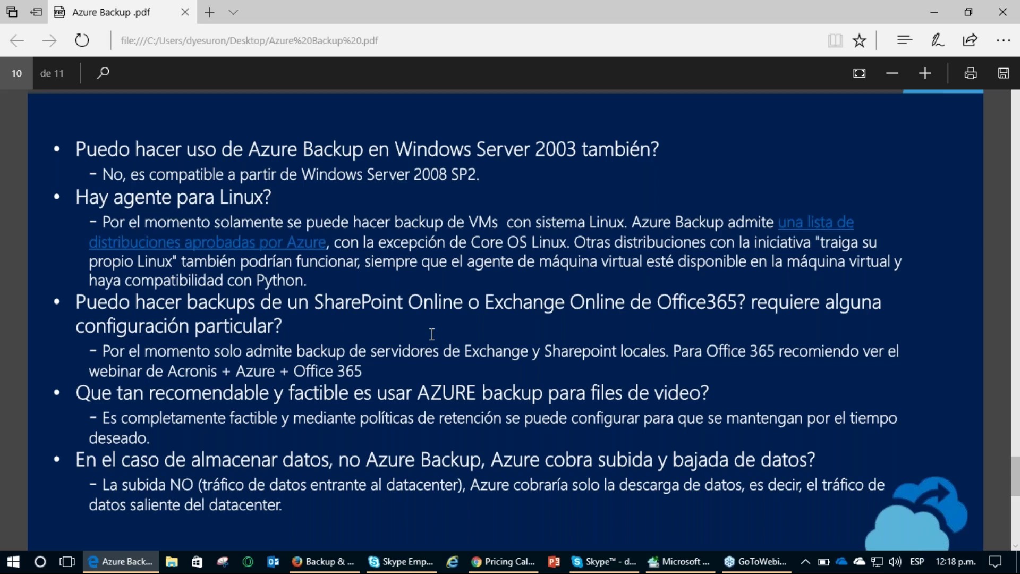
Review the remaining webinar questions and mark the last one, about charges for uploading and downloading stored data
scroll(467, 346, down, 2)
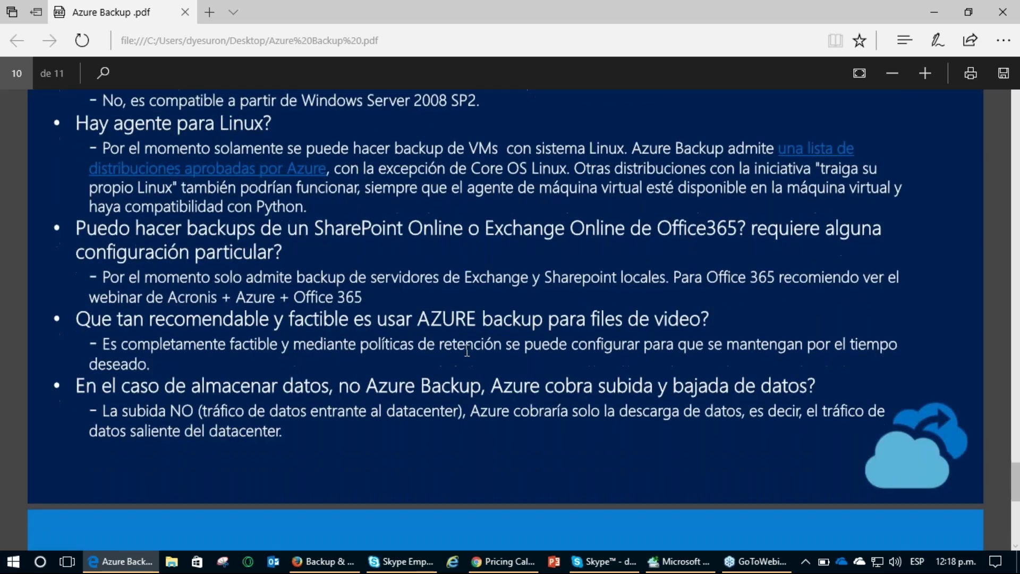
scroll(468, 351, up, 2)
scroll(505, 319, down, 1)
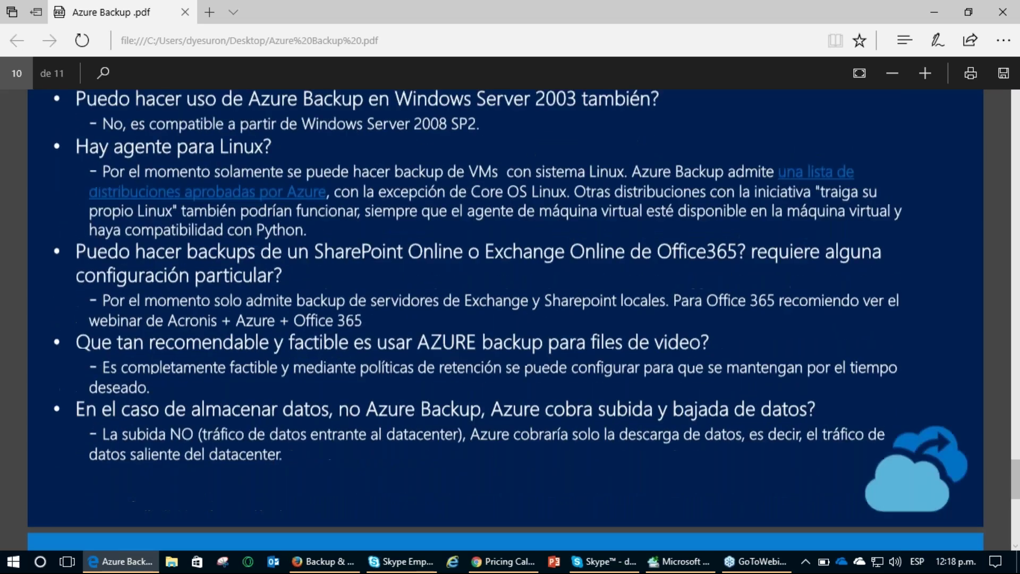
scroll(87, 388, down, 1)
mouse_move(82, 372)
mouse_down()
mouse_move(75, 363)
mouse_move(36, 375)
mouse_move(27, 440)
mouse_move(67, 452)
mouse_up()
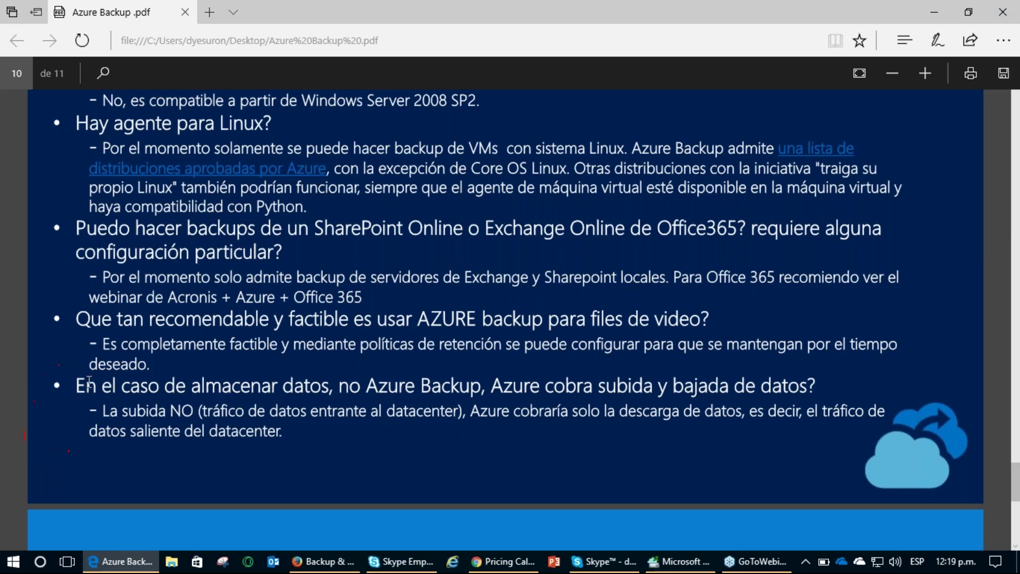
Switch to the Azure pricing calculator in Firefox and add the Backup product from the Storage category to the estimate
click(932, 12)
click(239, 12)
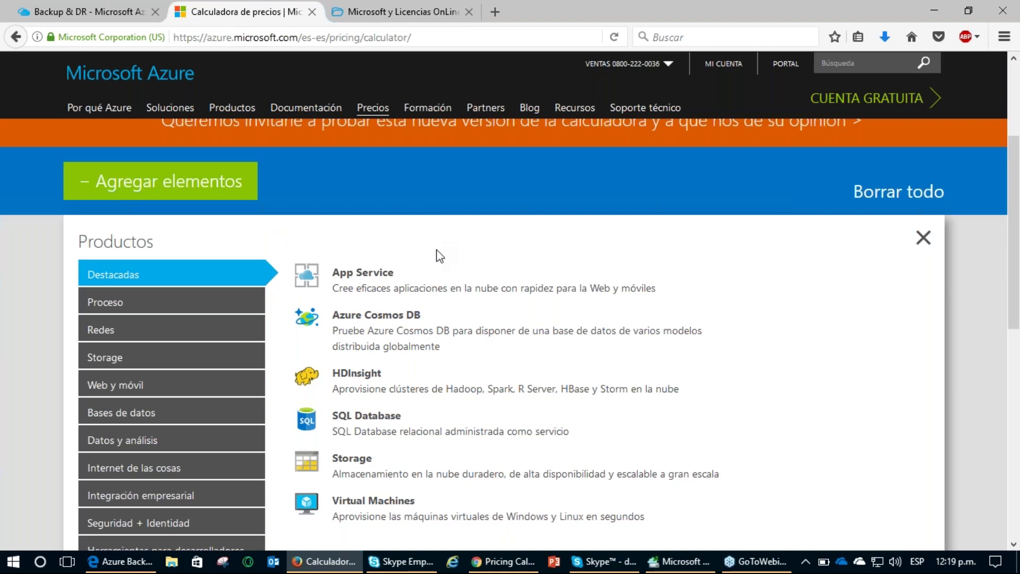
scroll(356, 292, down, 1)
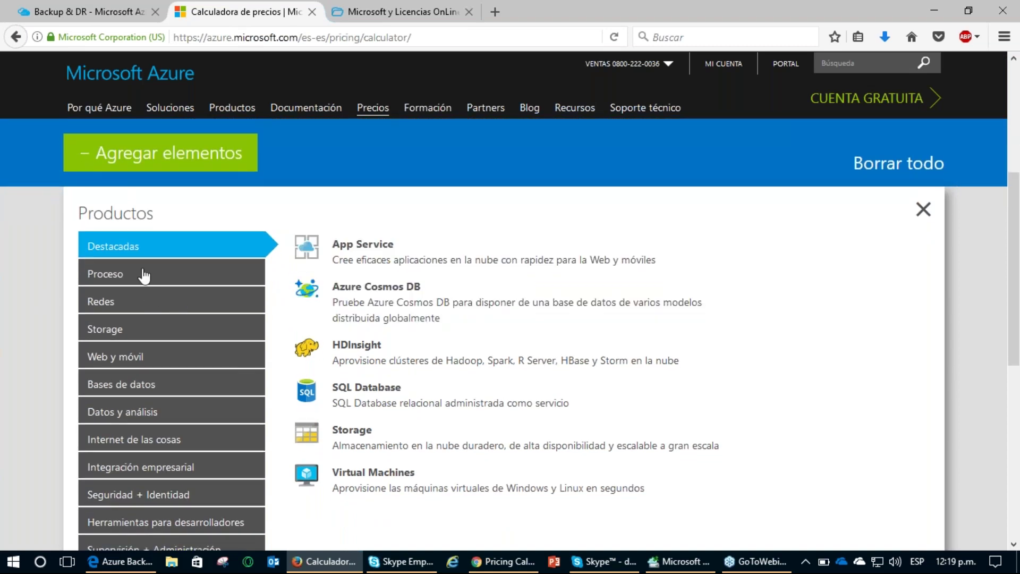
click(127, 331)
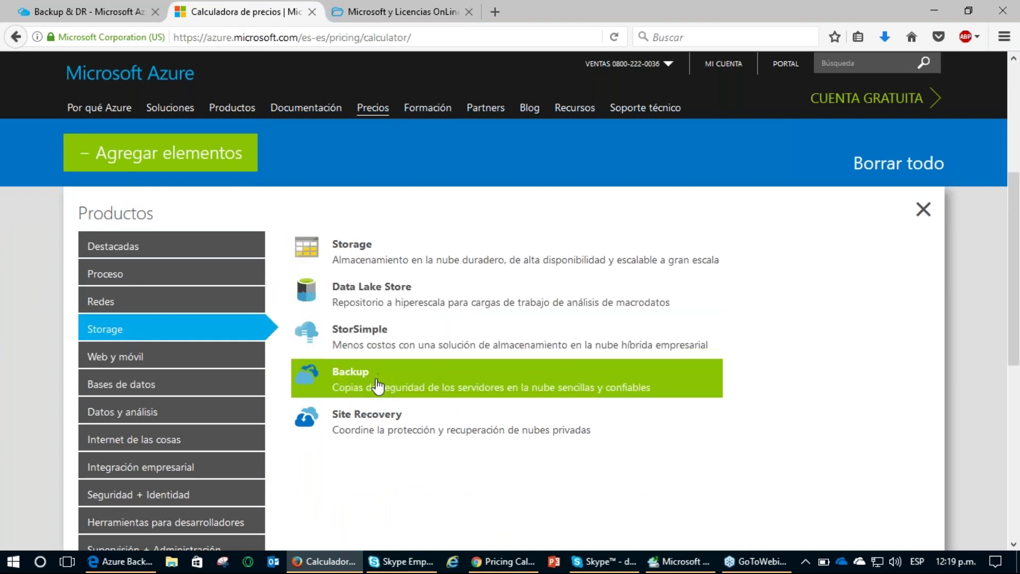
mouse_move(357, 354)
mouse_down()
mouse_move(367, 399)
mouse_move(343, 353)
mouse_up()
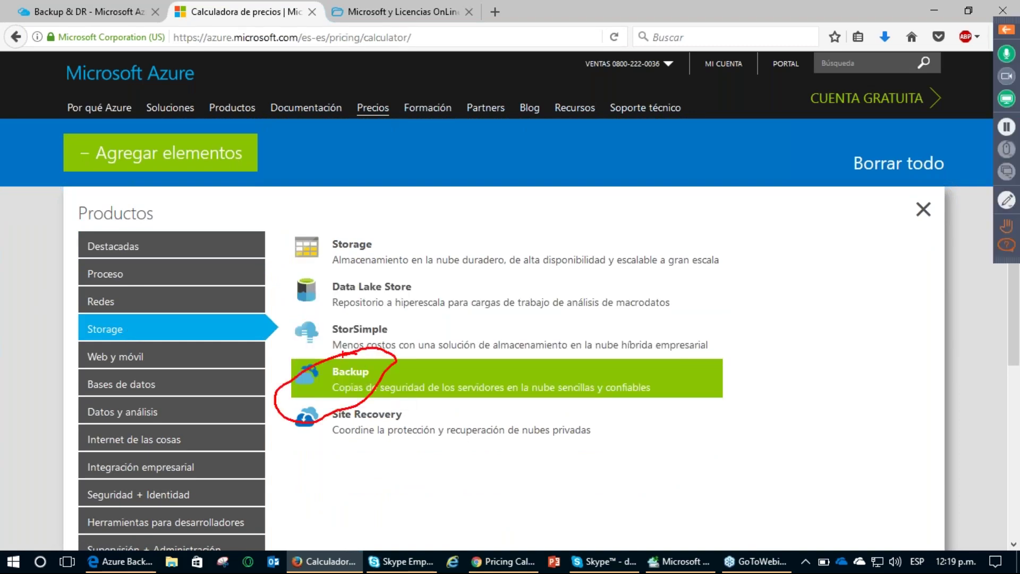
key(Escape)
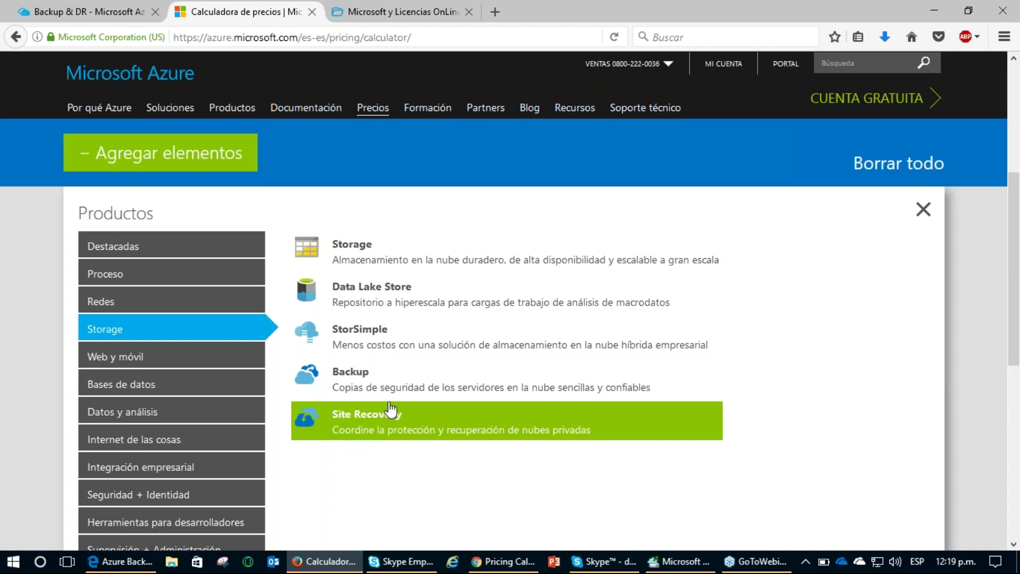
click(396, 379)
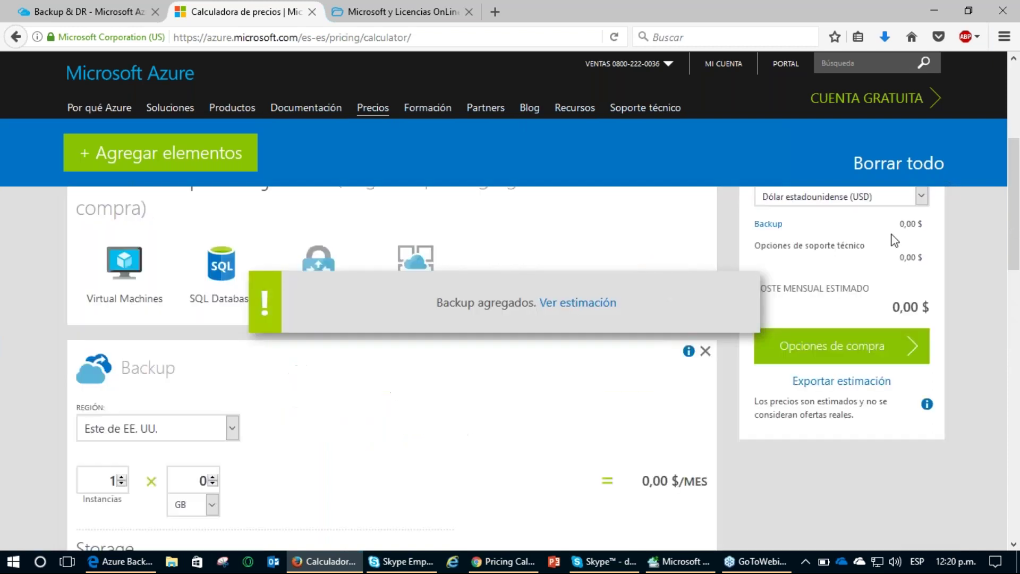
Set the region of the Backup estimate to Sur de Brasil
scroll(412, 397, down, 3)
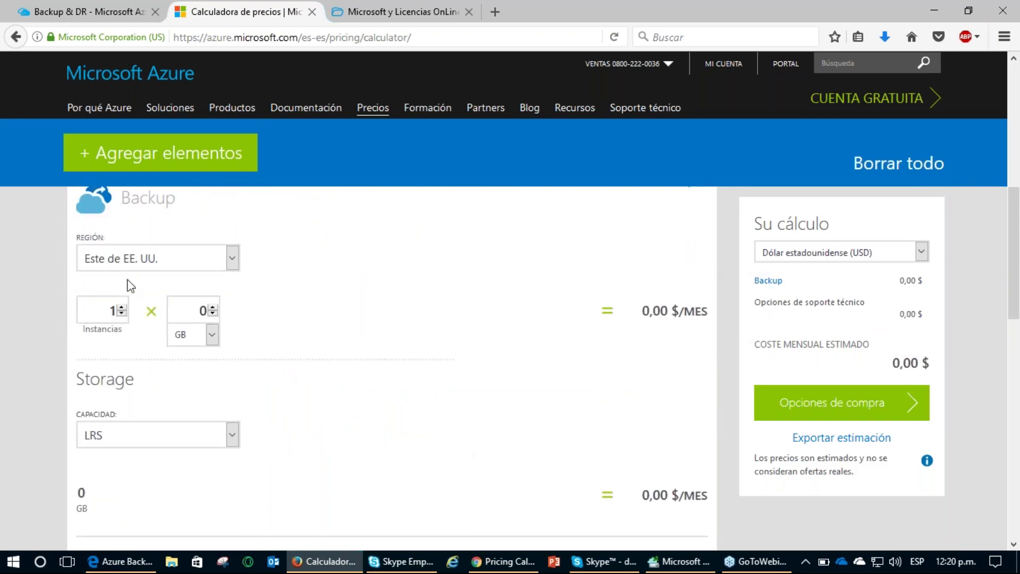
click(152, 266)
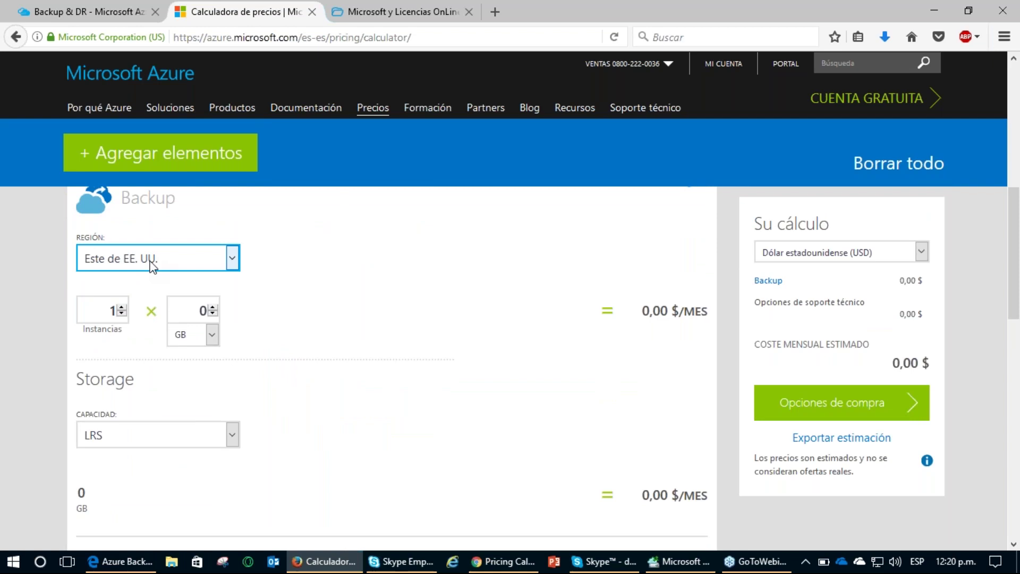
click(151, 266)
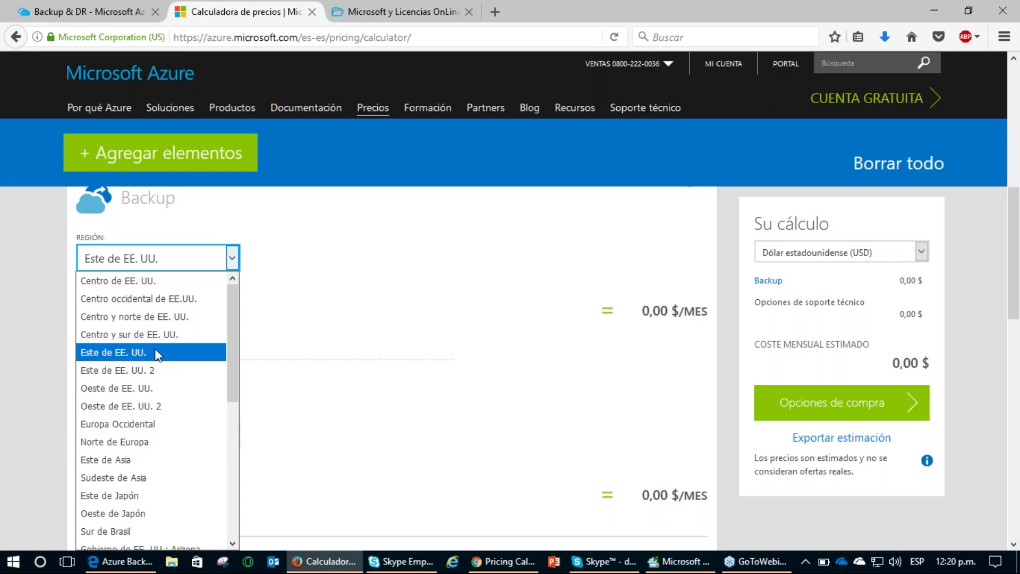
scroll(154, 356, down, 2)
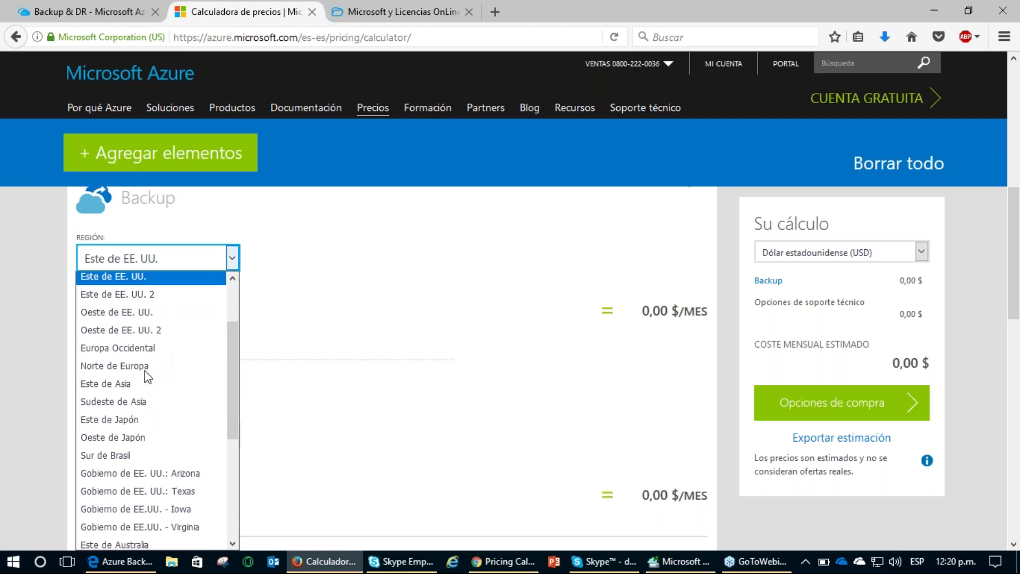
click(131, 458)
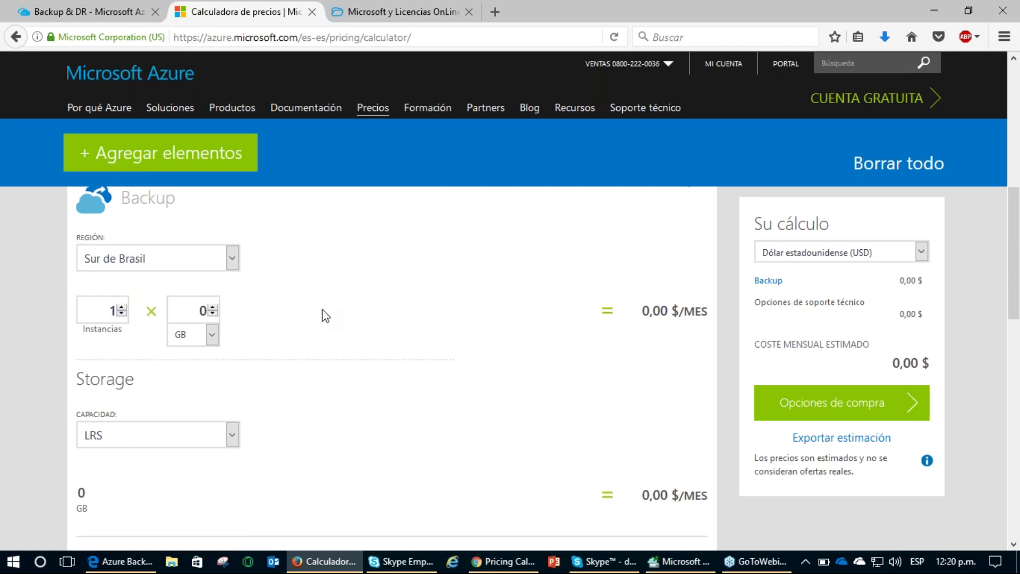
Set the Backup instance size to 50 GB and circle the monthly costs for the instance and its storage
double_click(119, 309)
click(196, 311)
double_click(196, 311)
text(50)
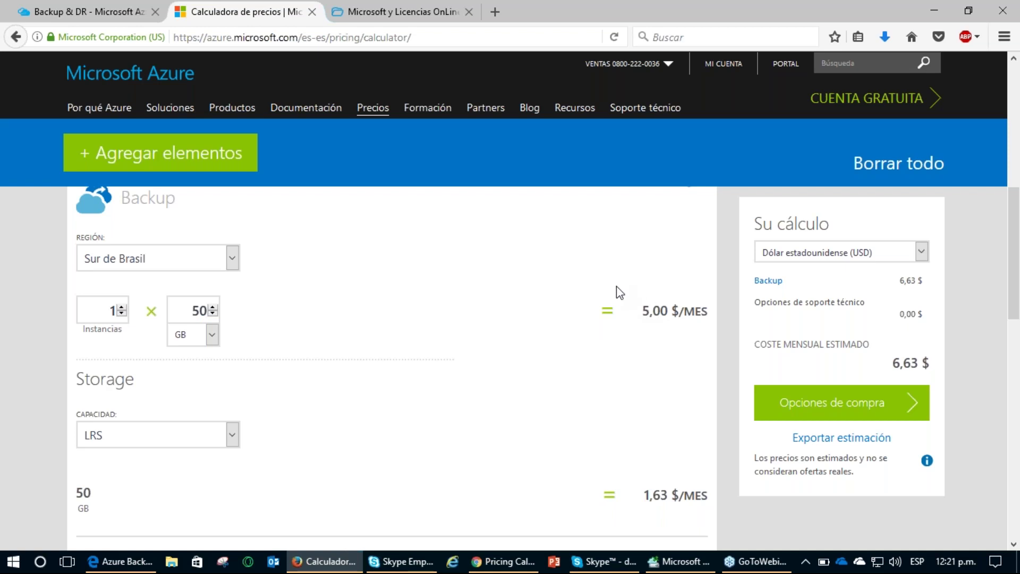
mouse_move(664, 271)
mouse_down()
mouse_move(614, 303)
mouse_move(719, 336)
mouse_move(688, 264)
mouse_move(646, 275)
mouse_up()
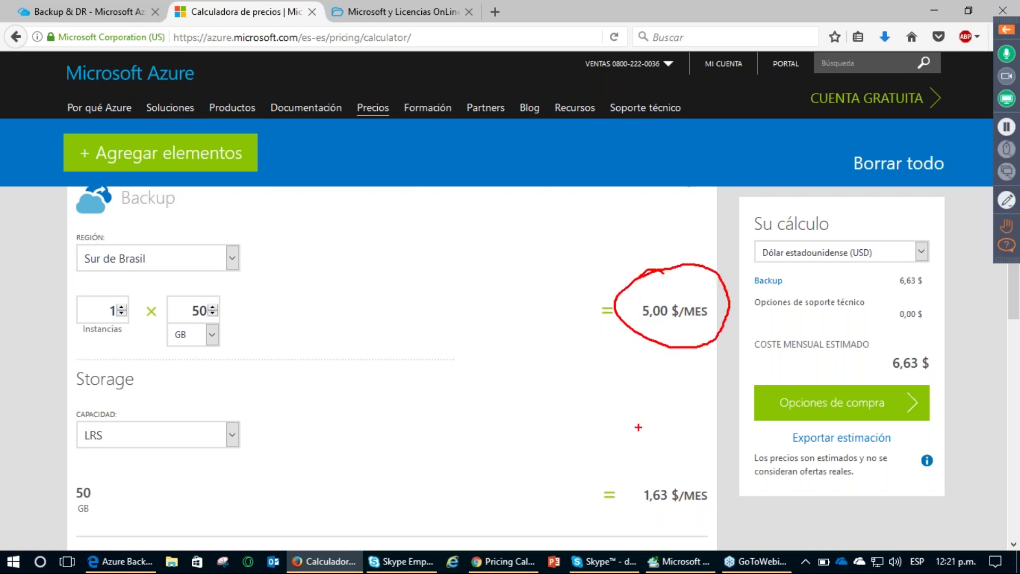
mouse_move(663, 448)
mouse_down()
mouse_move(643, 519)
mouse_move(719, 509)
mouse_move(679, 447)
mouse_move(646, 456)
mouse_up()
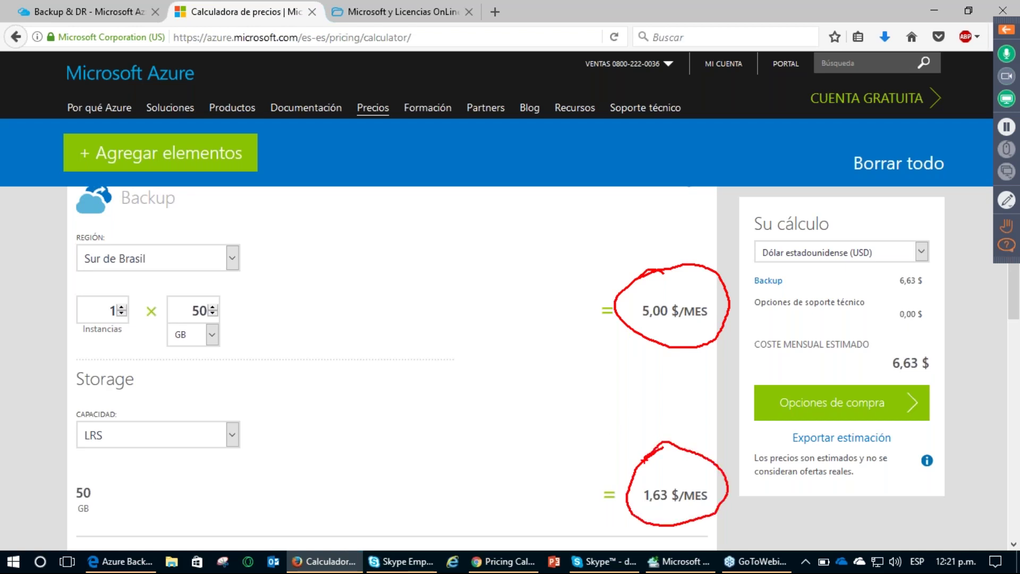
Clear the drawn circles, bracket the Backup estimate's combined monthly cost, and erase the brackets
key(Escape)
scroll(604, 303, down, 3)
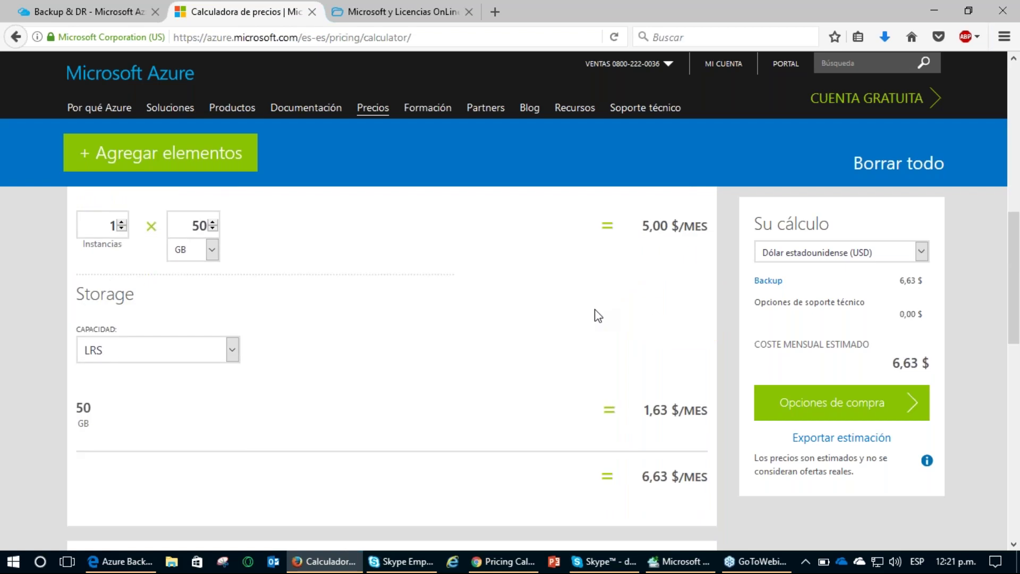
key(ctrl+alt+d)
mouse_move(667, 440)
mouse_down()
mouse_move(627, 475)
mouse_move(644, 505)
mouse_up()
mouse_move(697, 437)
mouse_down()
mouse_move(711, 445)
mouse_move(713, 506)
mouse_move(694, 508)
mouse_up()
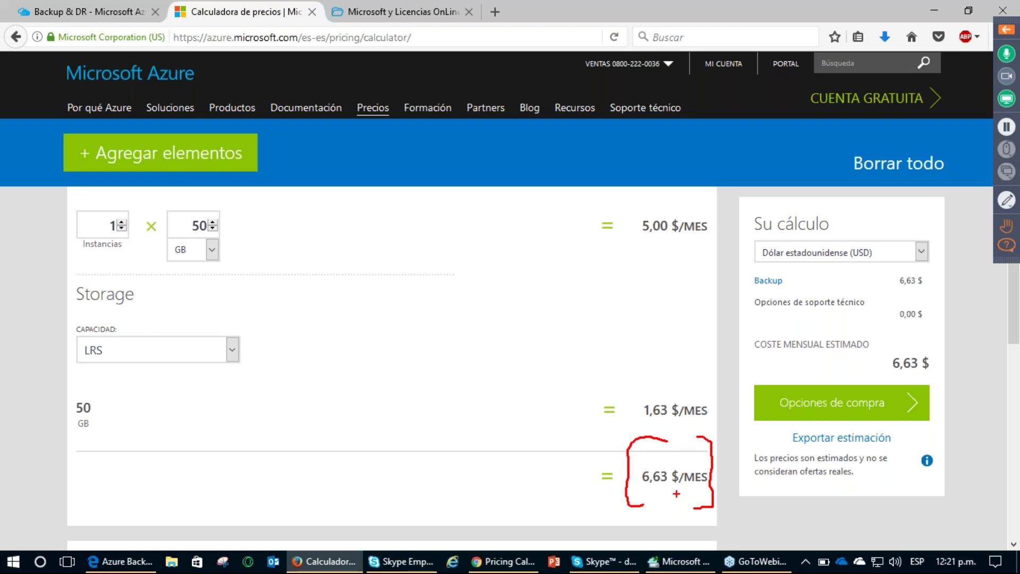
right_click(594, 479)
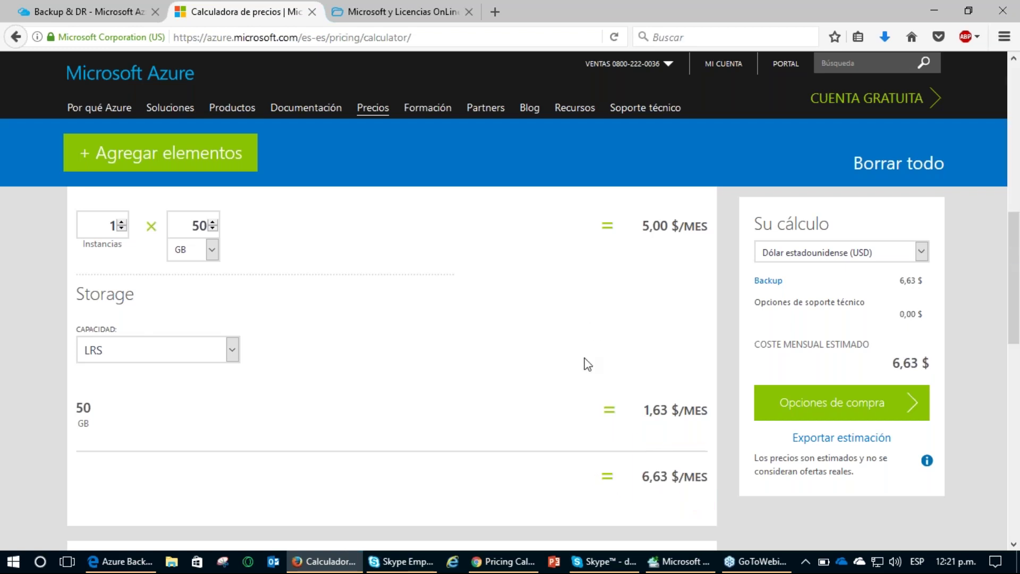
Point out the instance count and the instance size of the Backup estimate by highlighting each value
scroll(1013, 315, up, 1)
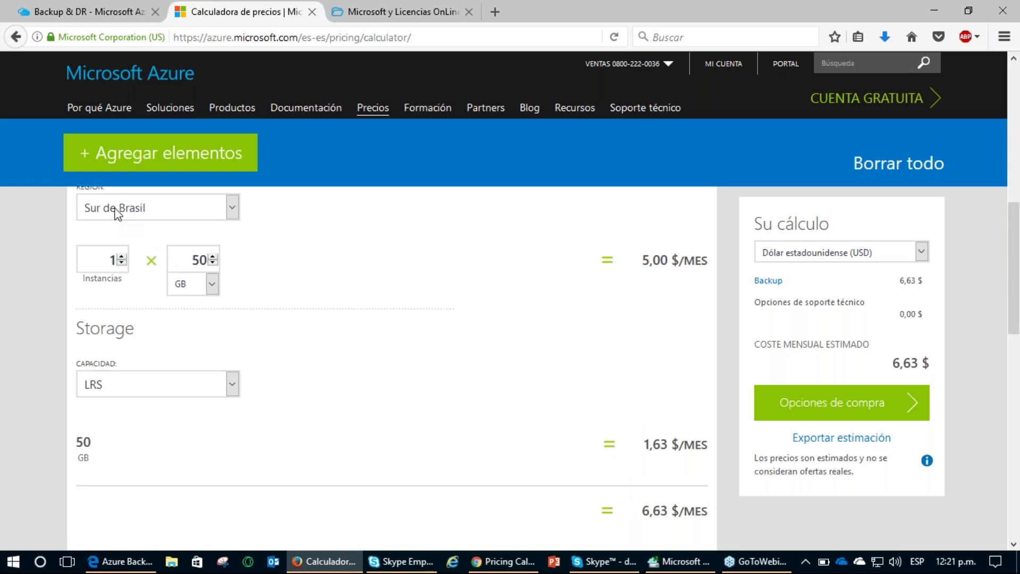
double_click(108, 261)
double_click(196, 259)
click(319, 365)
Show the storage capacity options and annotate LRS with 3 and GRS with 6, split into 3 and 3
click(121, 392)
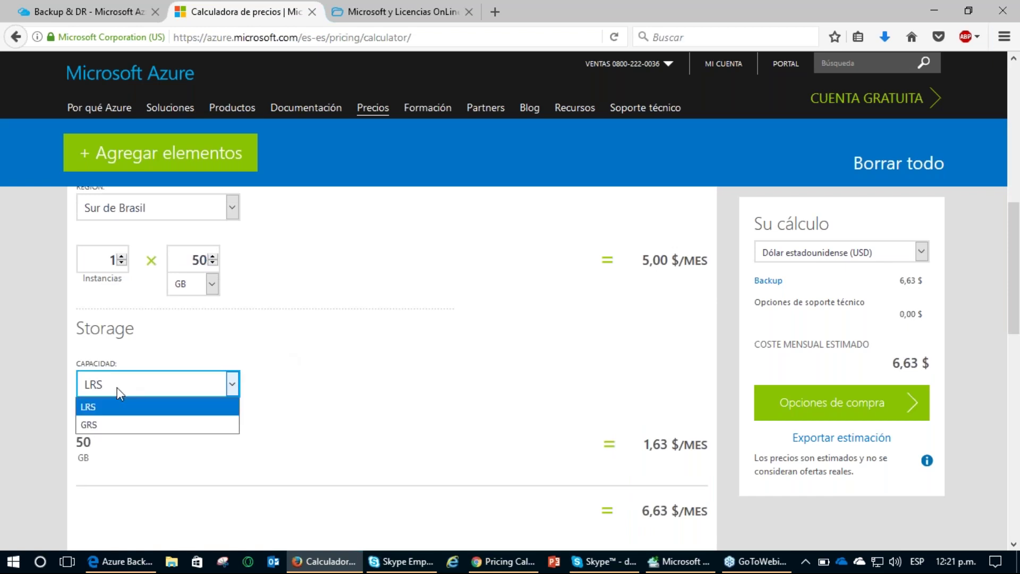
key(ctrl+alt+shift+d)
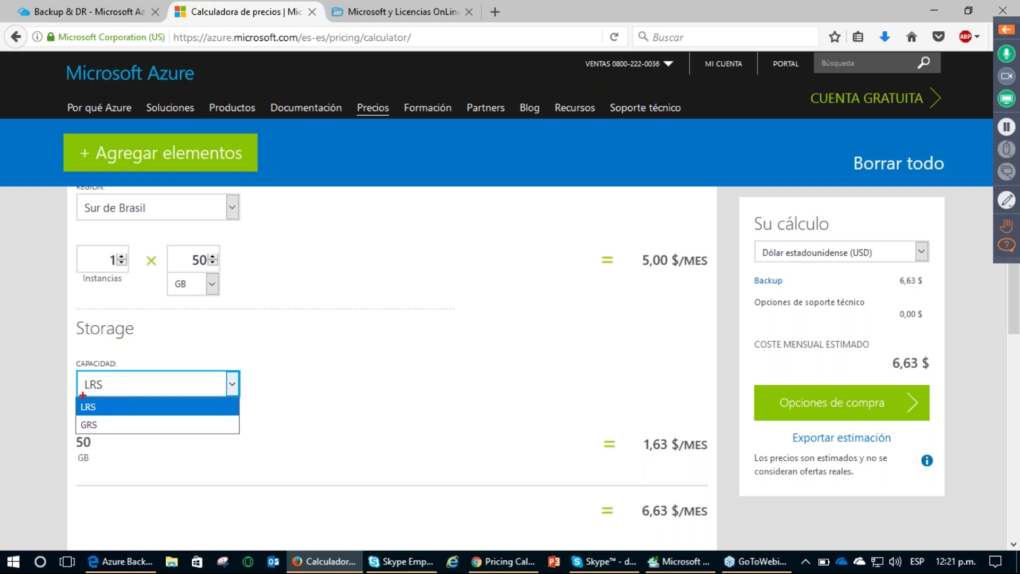
drag(79, 373, 69, 435)
drag(64, 373, 75, 381)
mouse_move(35, 352)
mouse_down()
mouse_move(54, 380)
mouse_move(31, 379)
mouse_up()
mouse_move(52, 440)
mouse_down()
mouse_move(70, 420)
mouse_move(52, 428)
mouse_up()
mouse_move(49, 425)
mouse_down()
mouse_move(24, 447)
mouse_move(47, 459)
mouse_move(32, 463)
mouse_up()
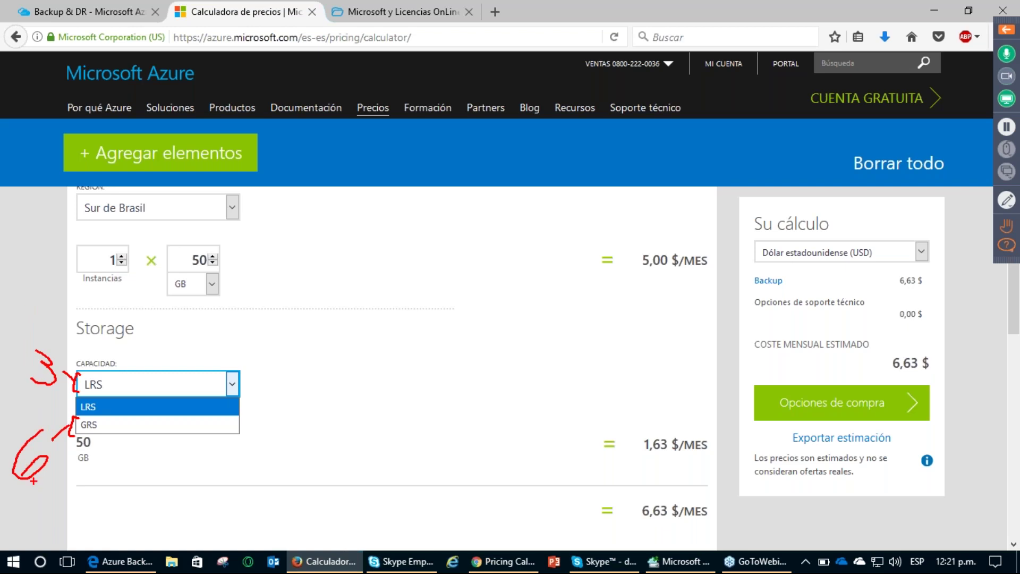
mouse_move(28, 487)
mouse_down()
mouse_move(8, 503)
mouse_move(47, 494)
mouse_move(5, 524)
mouse_move(56, 508)
mouse_move(43, 520)
mouse_up()
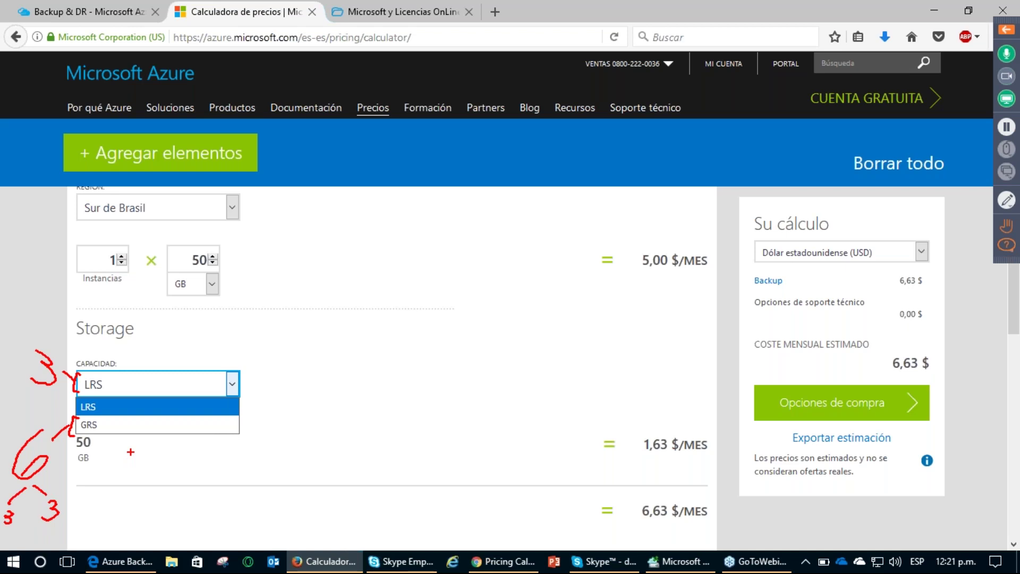
Clear the annotations, set the storage capacity option to GRS, and highlight its monthly storage cost
key(Escape)
click(120, 384)
click(115, 408)
click(112, 424)
drag(643, 444, 684, 444)
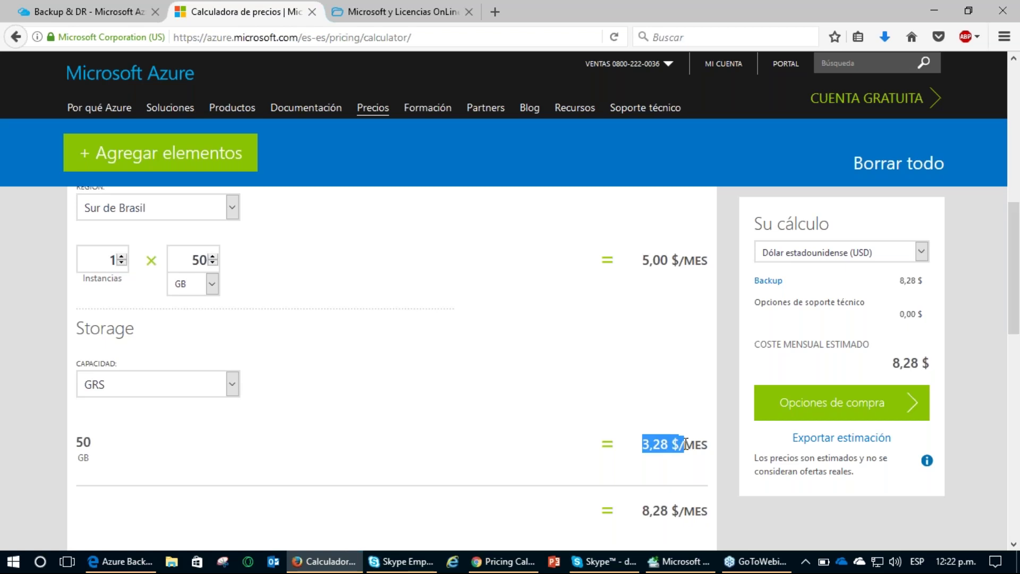
Set the storage capacity option back to LRS
click(179, 389)
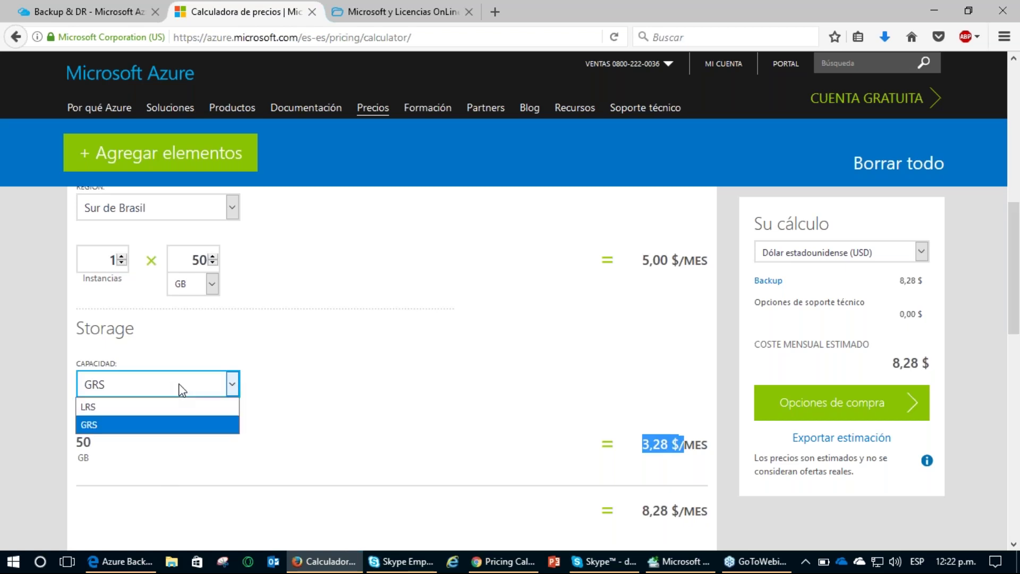
key(Escape)
key(Up)
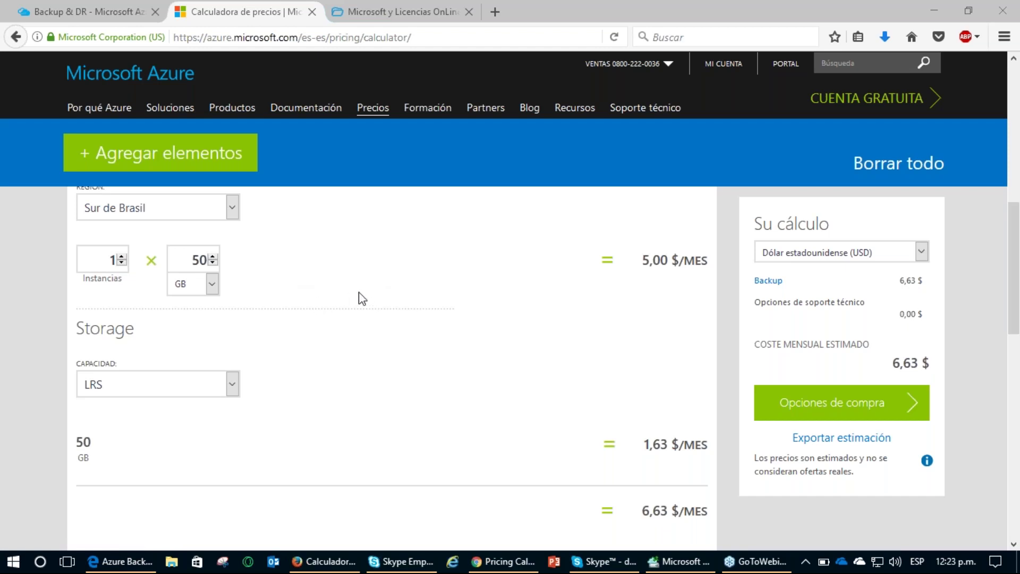
click(326, 468)
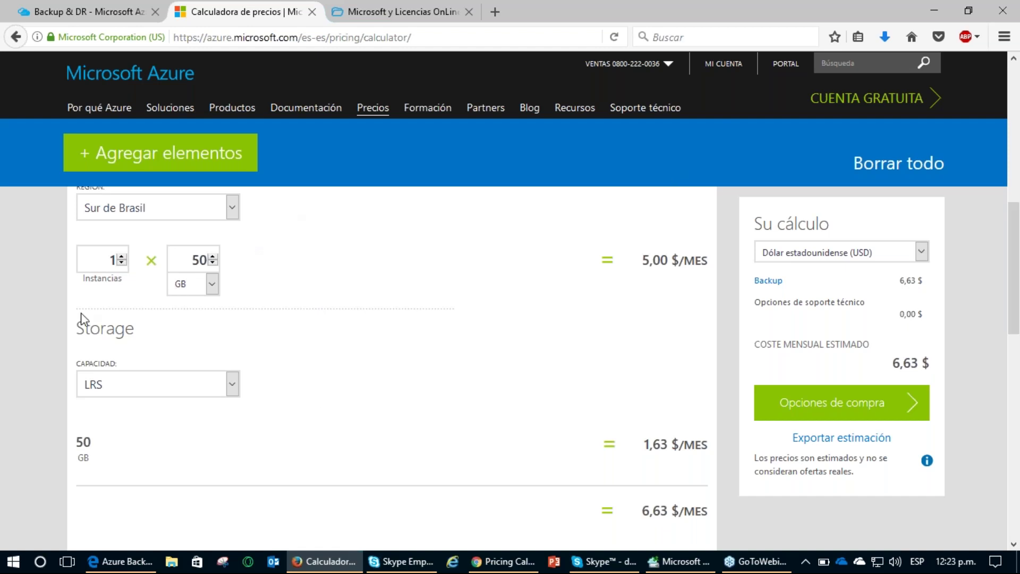
Bracket the monthly instance cost, clear the drawing, and highlight the storage cost and the combined monthly cost
scroll(45, 327, up, 3)
scroll(48, 330, down, 3)
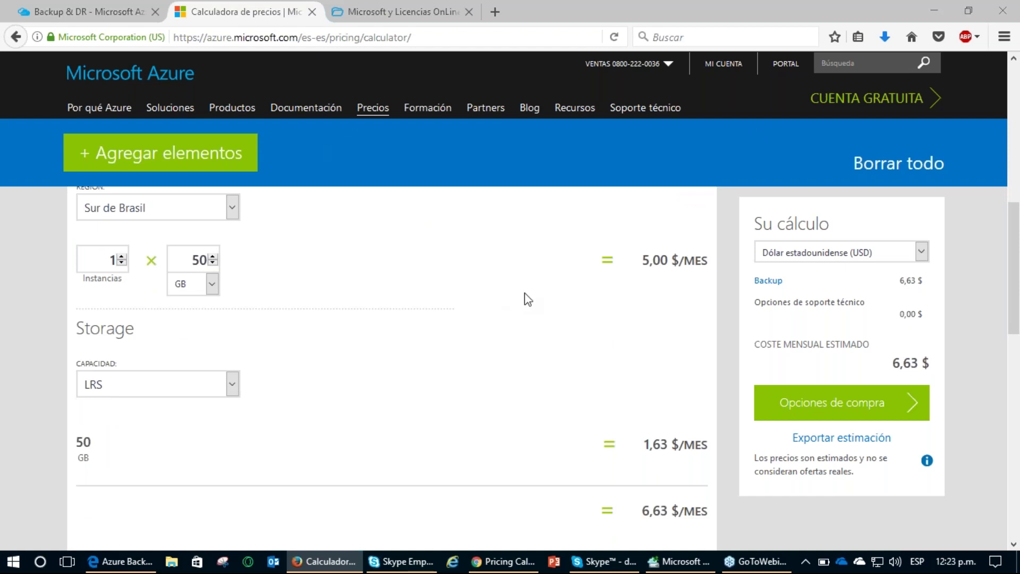
scroll(576, 336, up, 3)
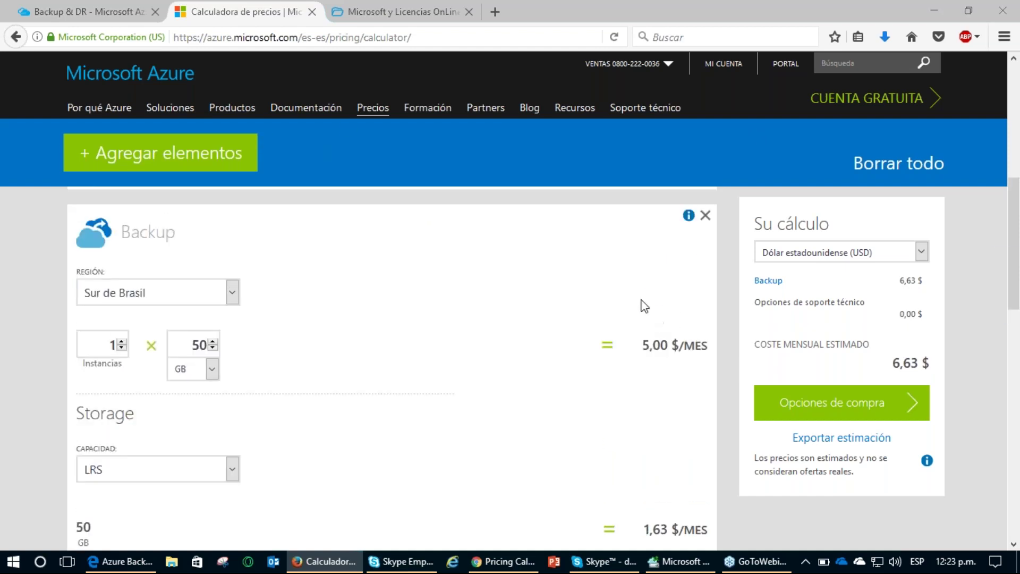
mouse_move(623, 328)
mouse_down()
mouse_move(660, 313)
mouse_move(641, 367)
mouse_up()
mouse_move(693, 315)
mouse_down()
mouse_move(718, 359)
mouse_move(702, 380)
mouse_up()
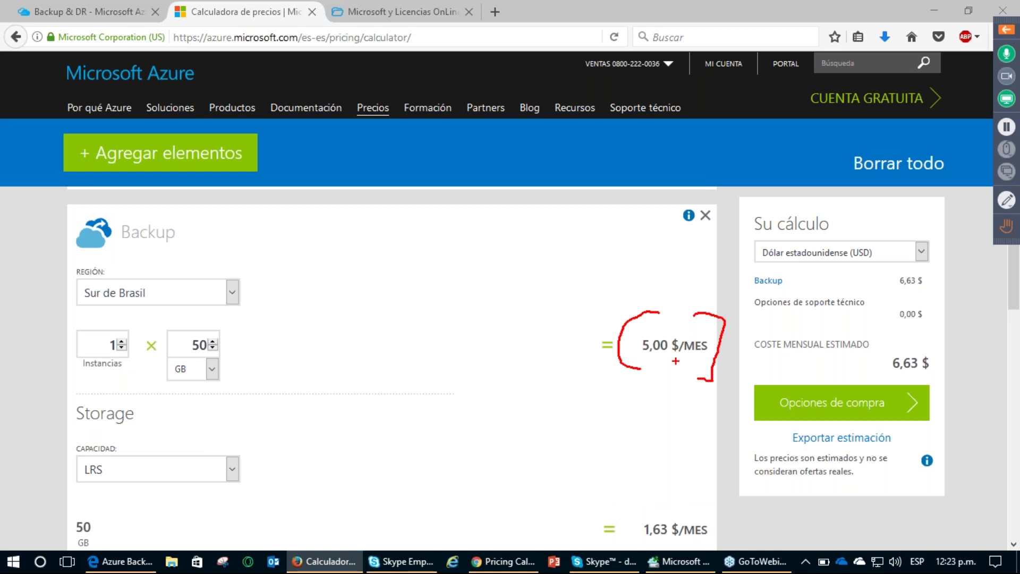
key(Escape)
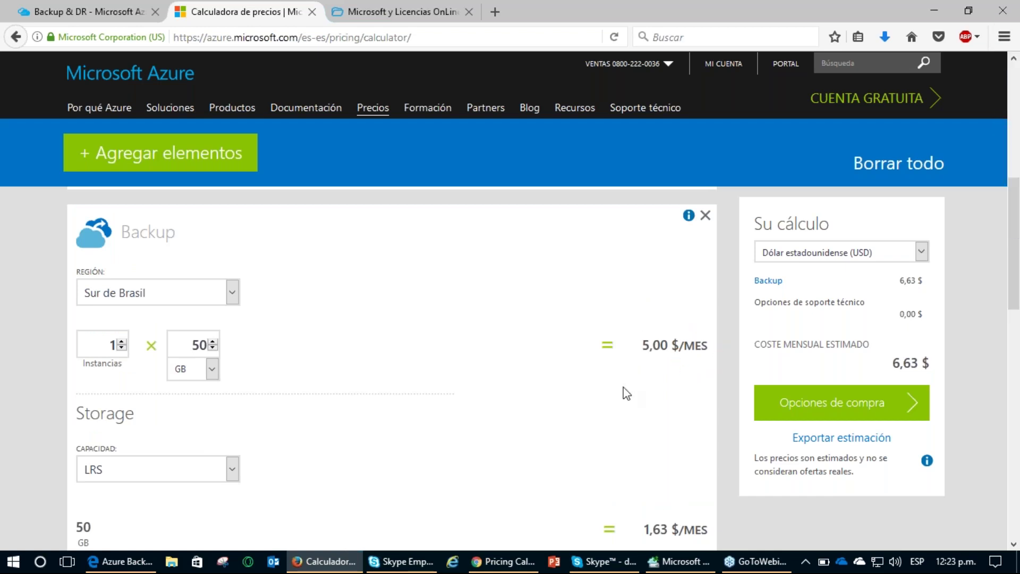
scroll(626, 395, down, 3)
drag(644, 442, 702, 439)
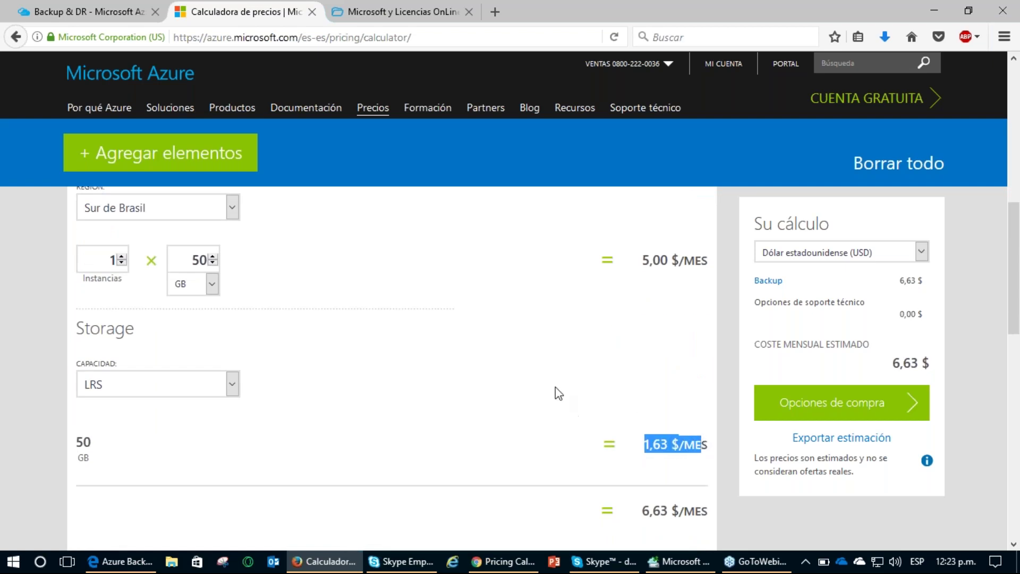
drag(643, 510, 693, 506)
click(597, 448)
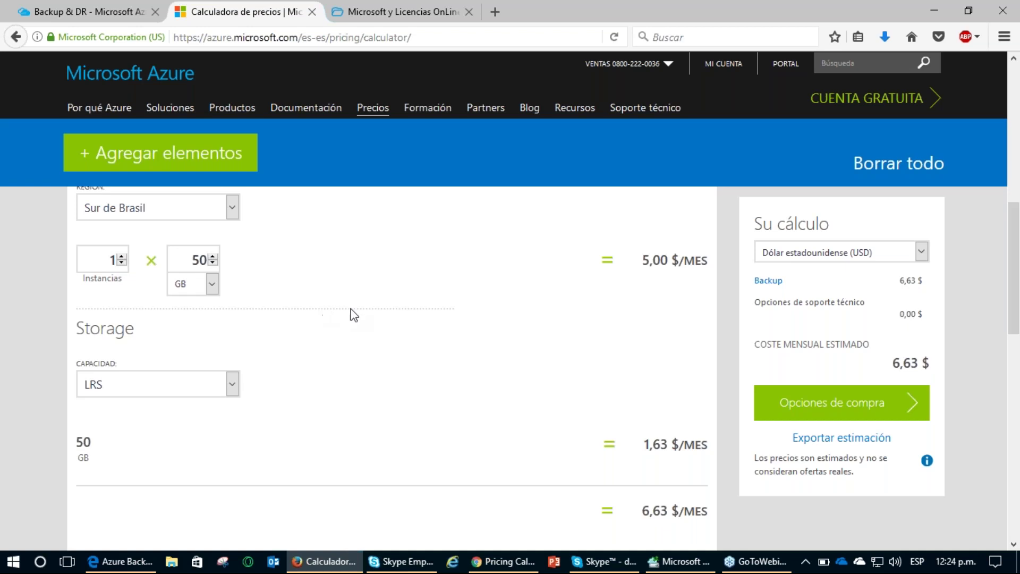
Change the unit of the Backup instance size to TB
scroll(429, 402, up, 3)
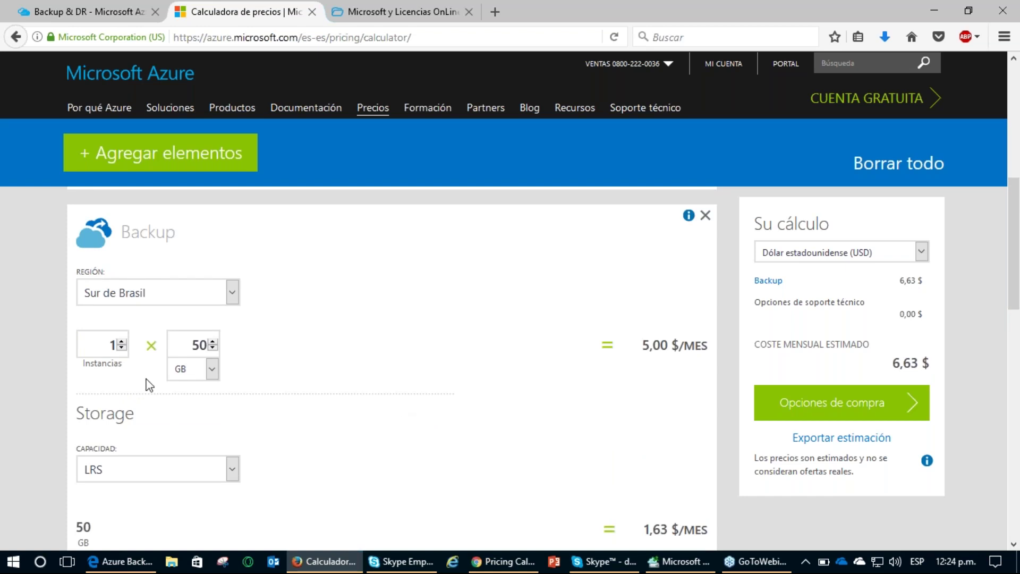
double_click(197, 346)
click(205, 372)
click(198, 409)
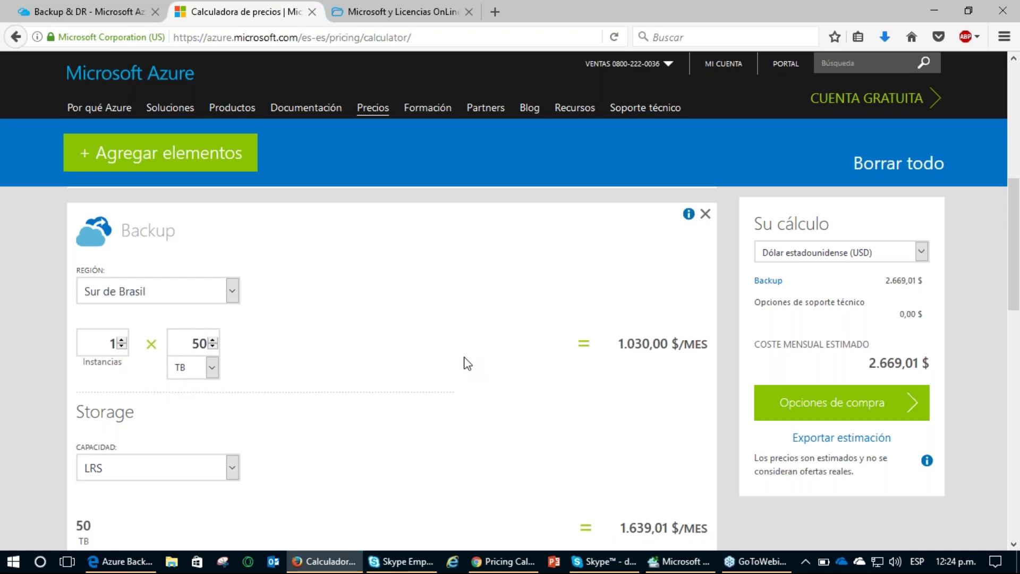
Highlight the monthly instance cost and the monthly storage cost for the 50 TB instance
scroll(464, 361, down, 3)
scroll(523, 326, up, 3)
drag(616, 344, 655, 404)
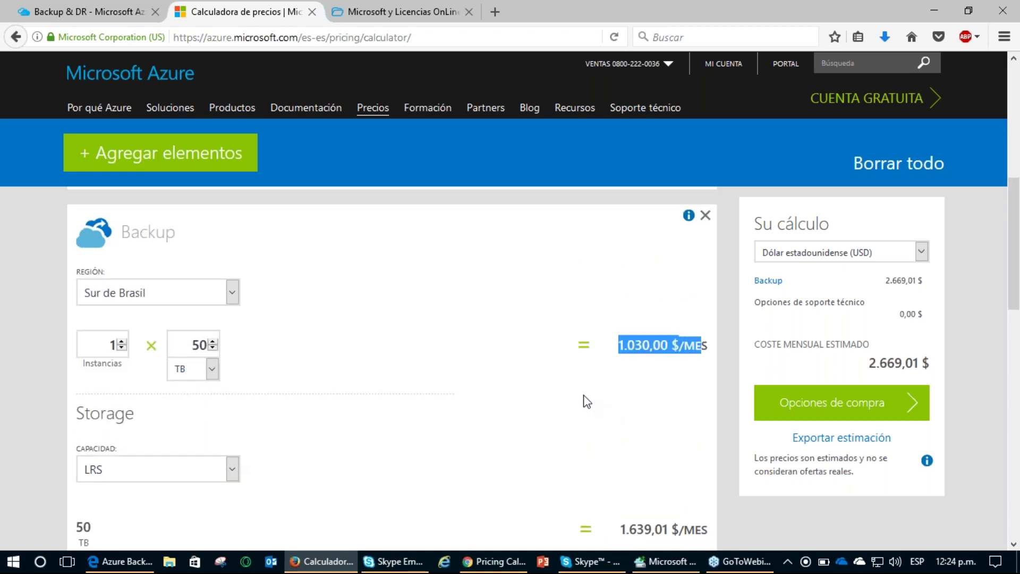
scroll(587, 403, down, 3)
drag(621, 443, 704, 443)
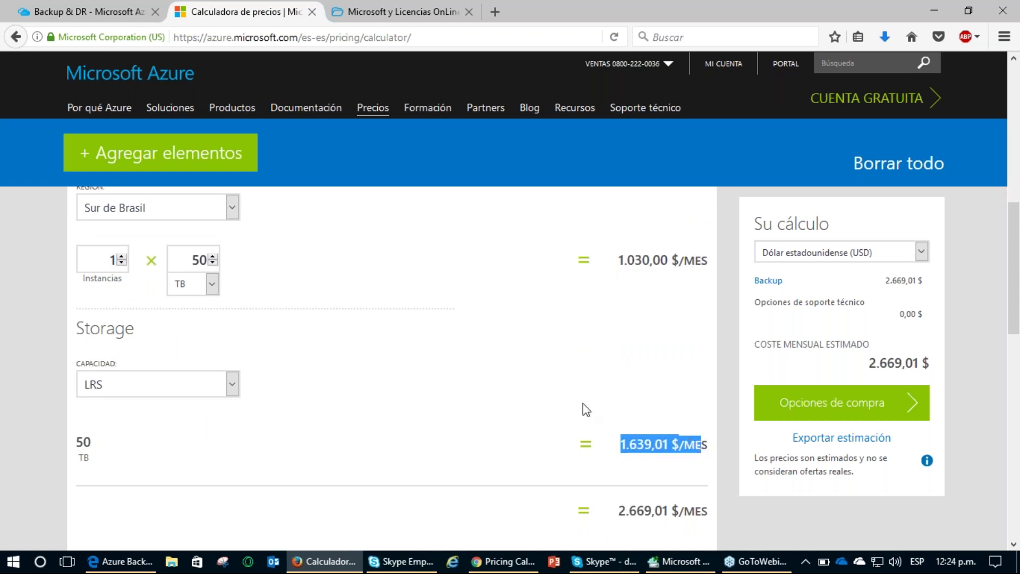
click(562, 394)
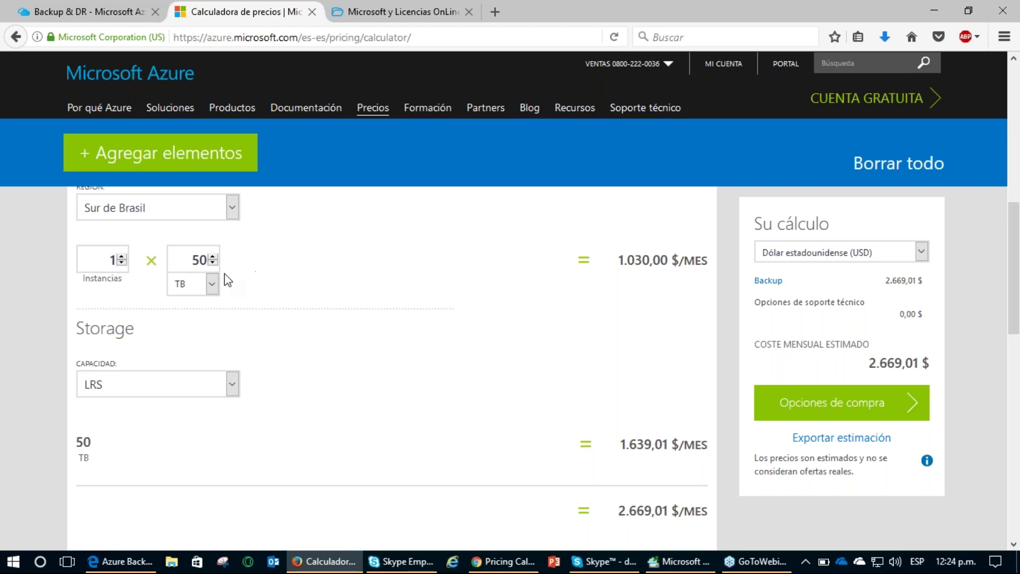
Change the unit of the Backup instance size back to GB
click(211, 287)
click(207, 303)
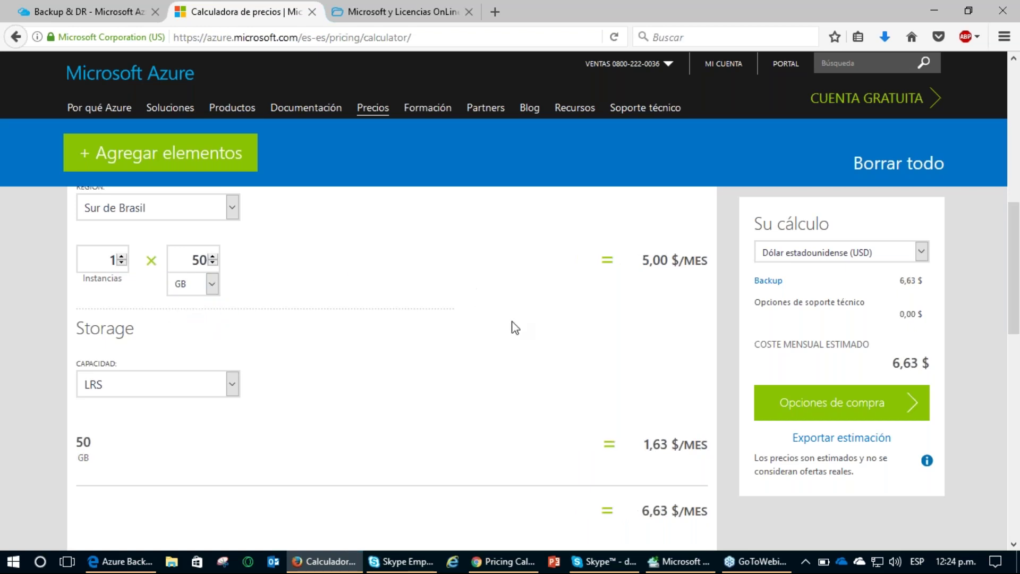
click(1008, 245)
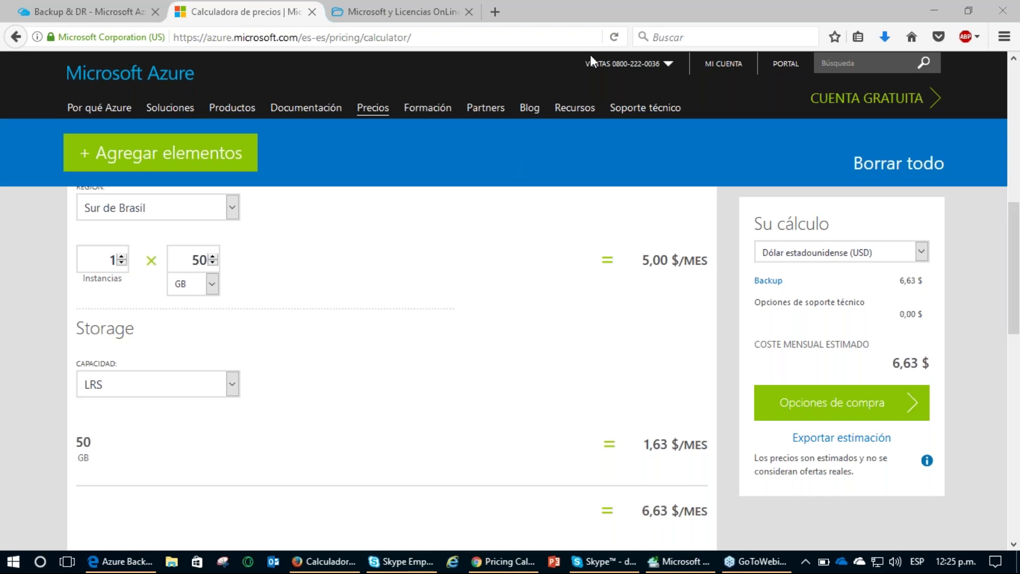
Set the Backup instance size to 10 GB
drag(186, 259, 212, 263)
key(BackSpace)
key(BackSpace)
text(10)
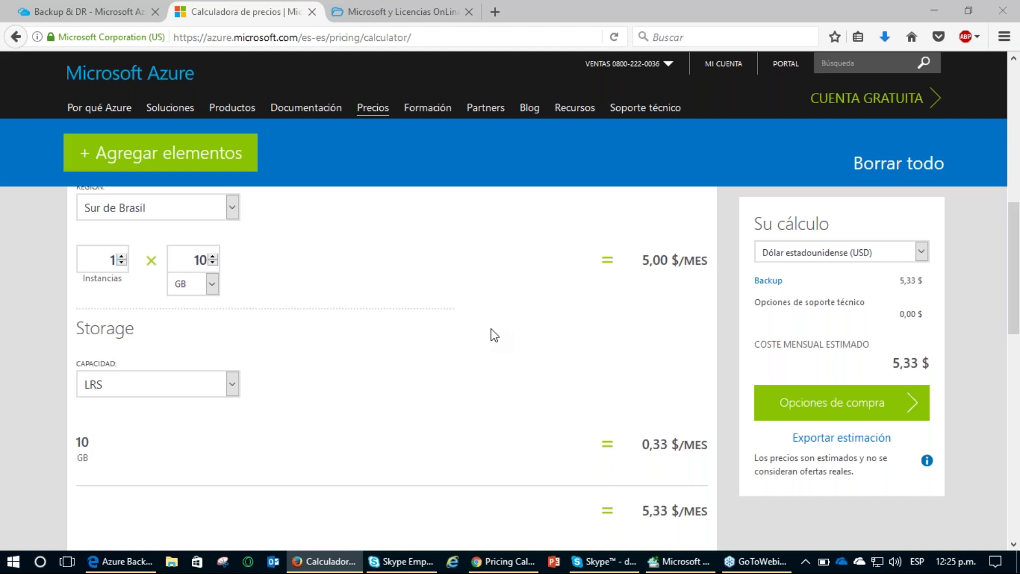
Set the Backup region to Este de EE. UU., then circle the monthly storage cost and clear the drawing
scroll(319, 310, up, 3)
scroll(296, 311, down, 3)
click(153, 212)
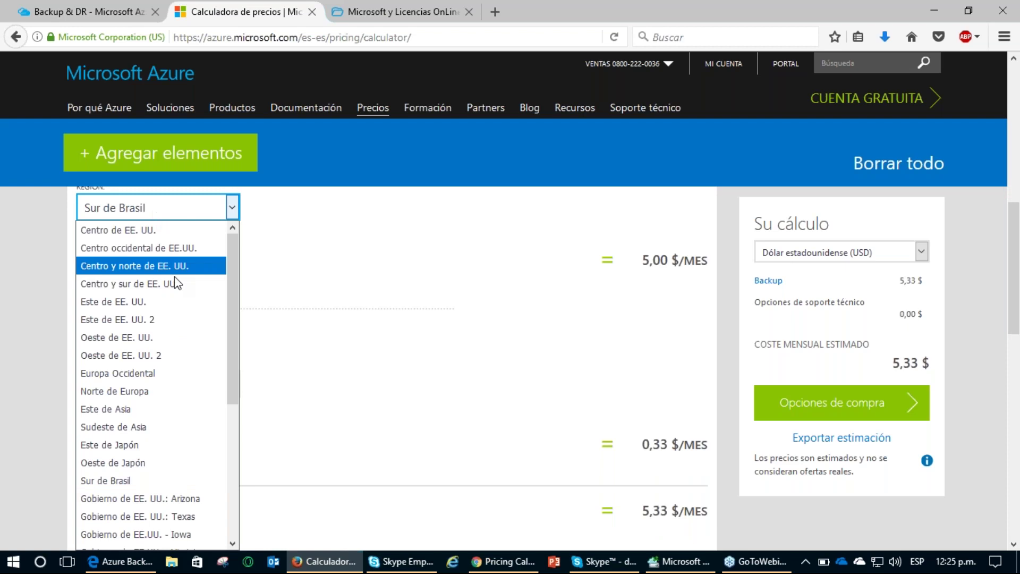
click(176, 304)
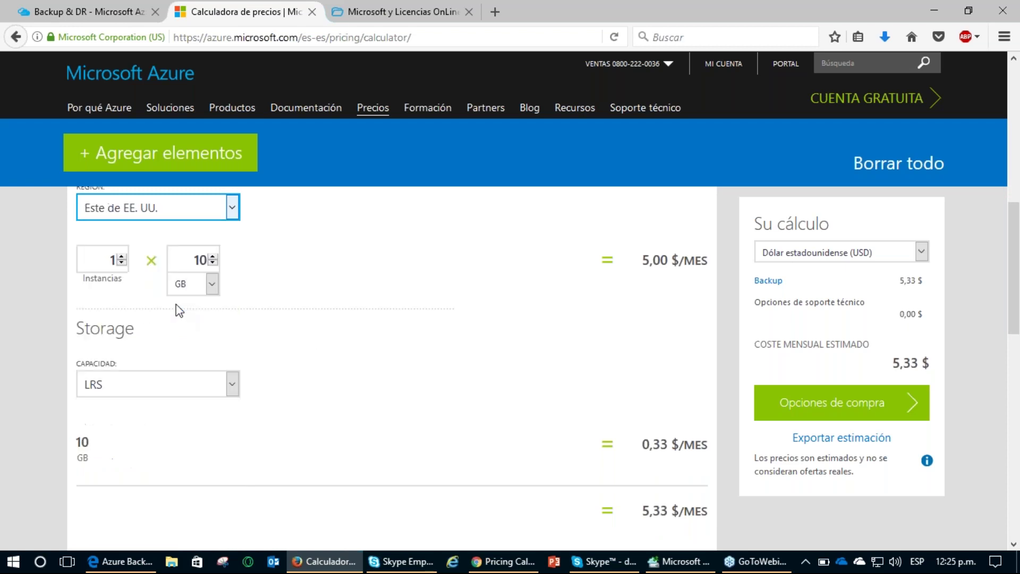
key(ctrl+alt+d)
mouse_move(660, 418)
mouse_down()
mouse_move(622, 428)
mouse_move(713, 461)
mouse_move(641, 417)
mouse_up()
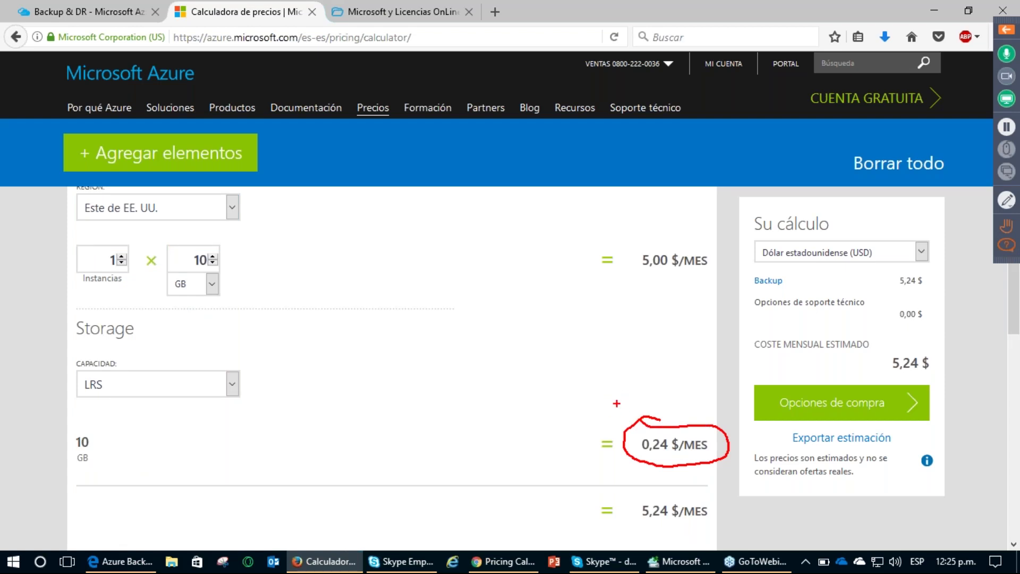
key(ctrl+alt+d)
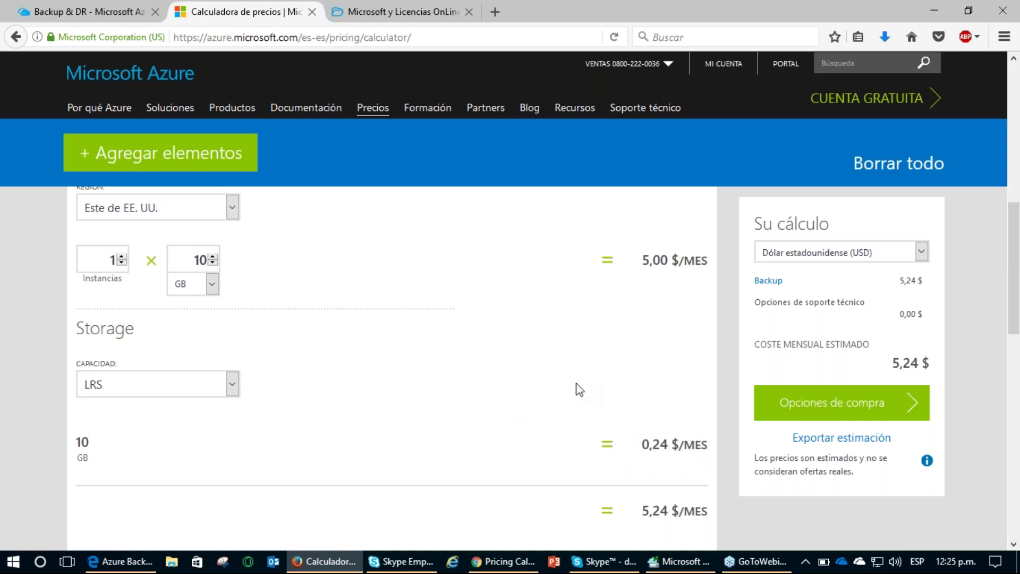
double_click(196, 259)
click(519, 311)
Launch Microsoft Azure Backup, place its window over the pricing calculator, and close the other maximized Azure Backup window
click(13, 561)
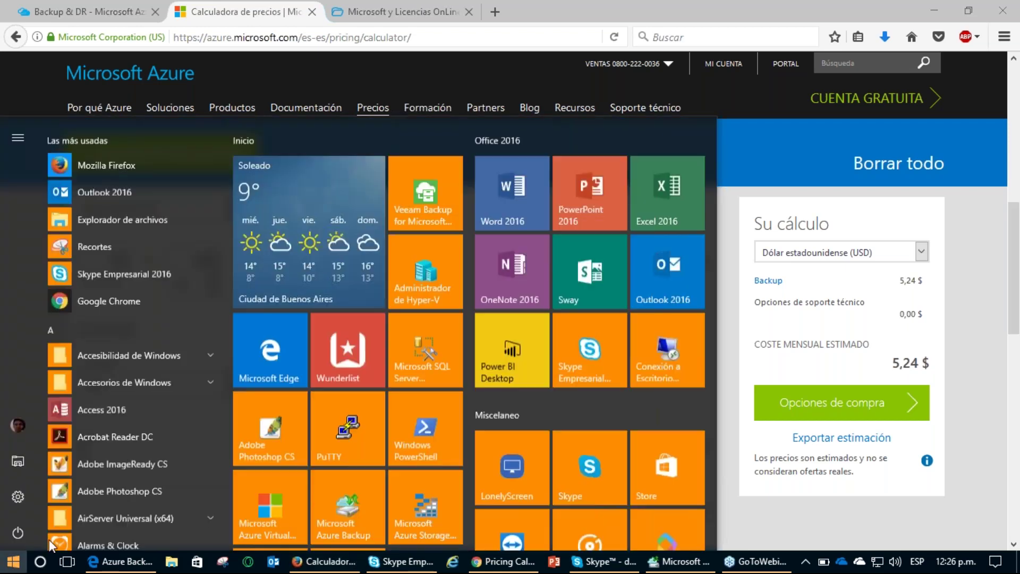
click(330, 493)
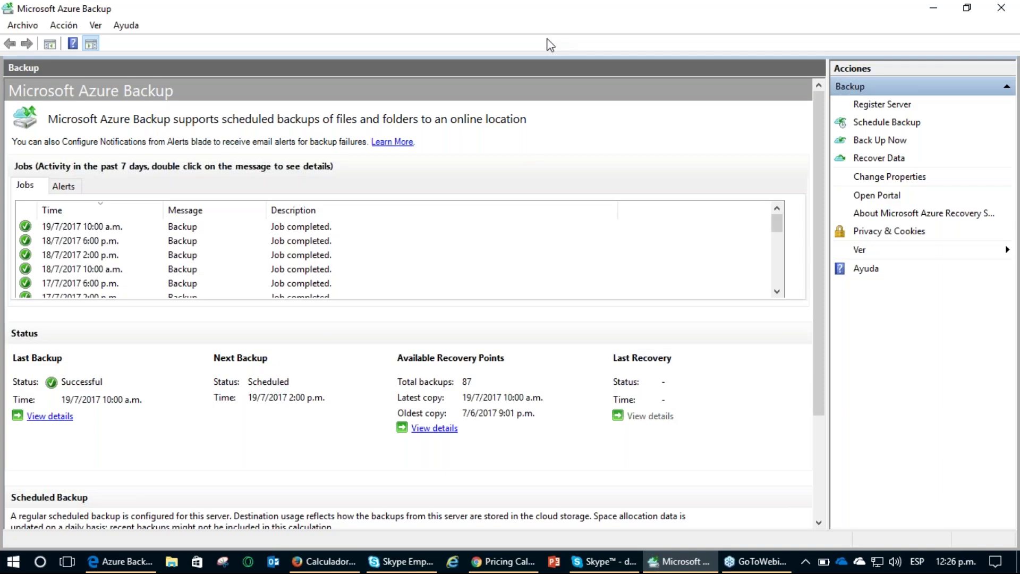
click(968, 7)
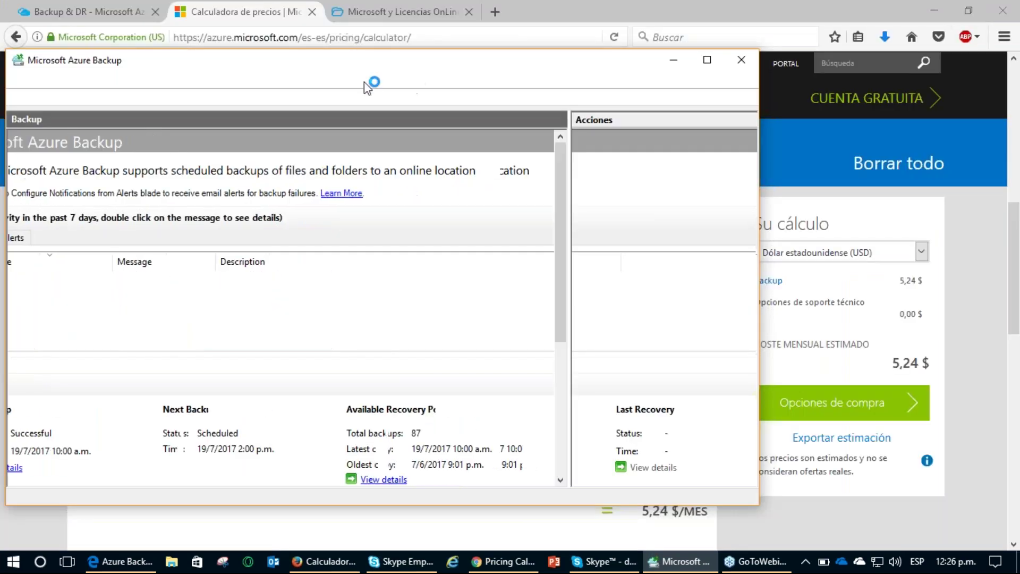
drag(388, 63, 456, 51)
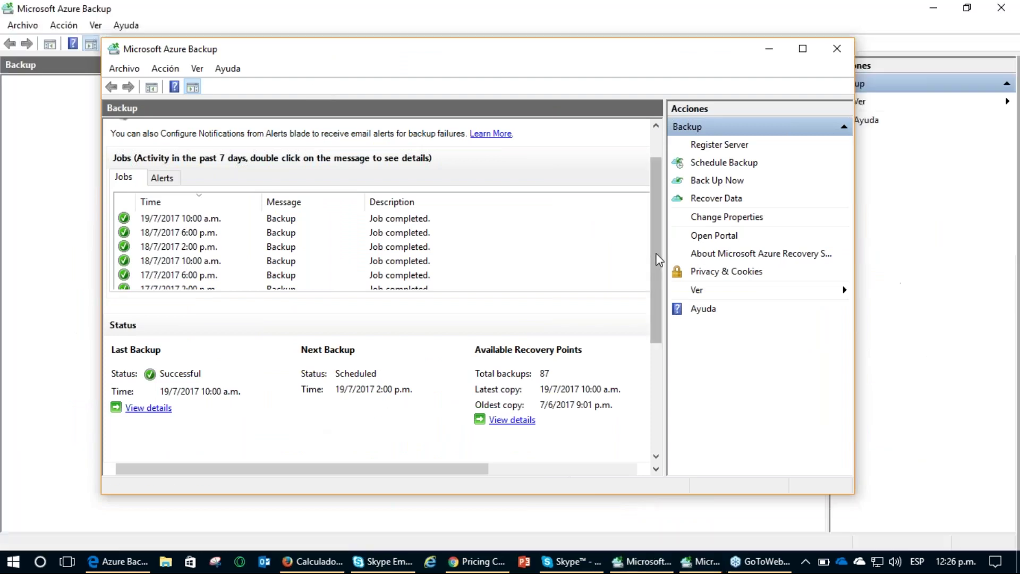
drag(657, 251, 659, 225)
click(1001, 7)
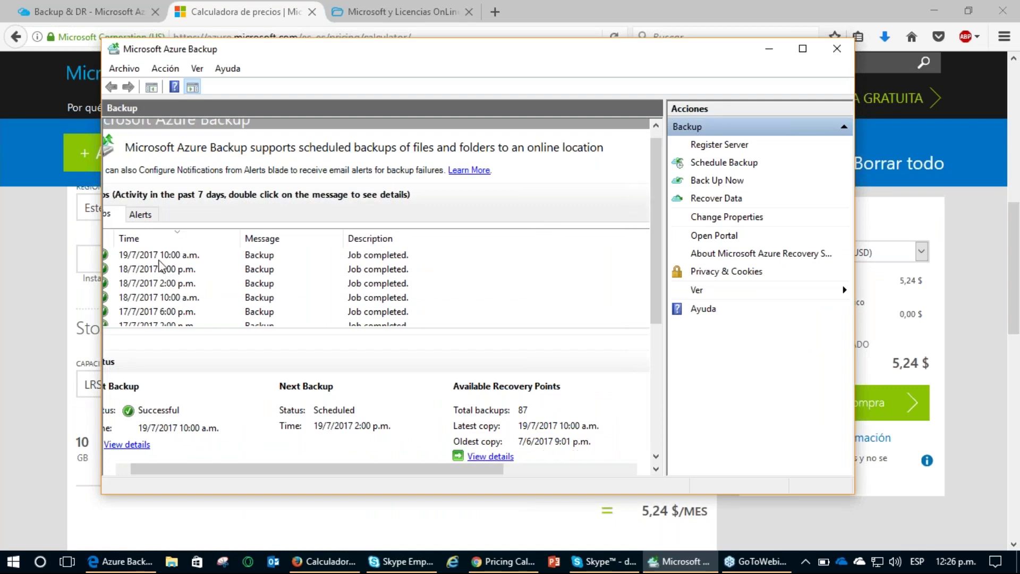
Examine the backup jobs of the past 7 days, from the most recent job down to the oldest
drag(198, 469, 191, 469)
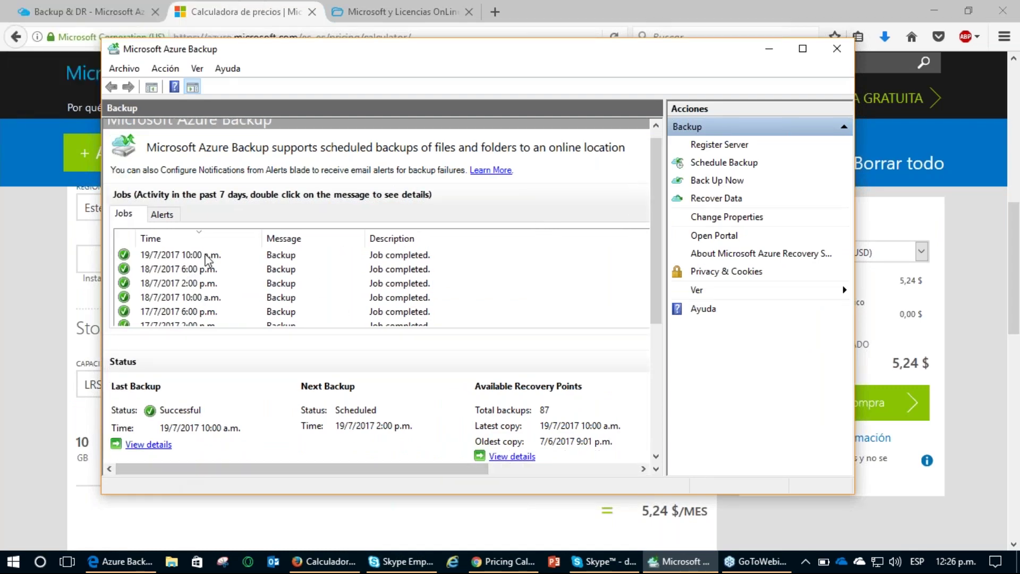
click(207, 258)
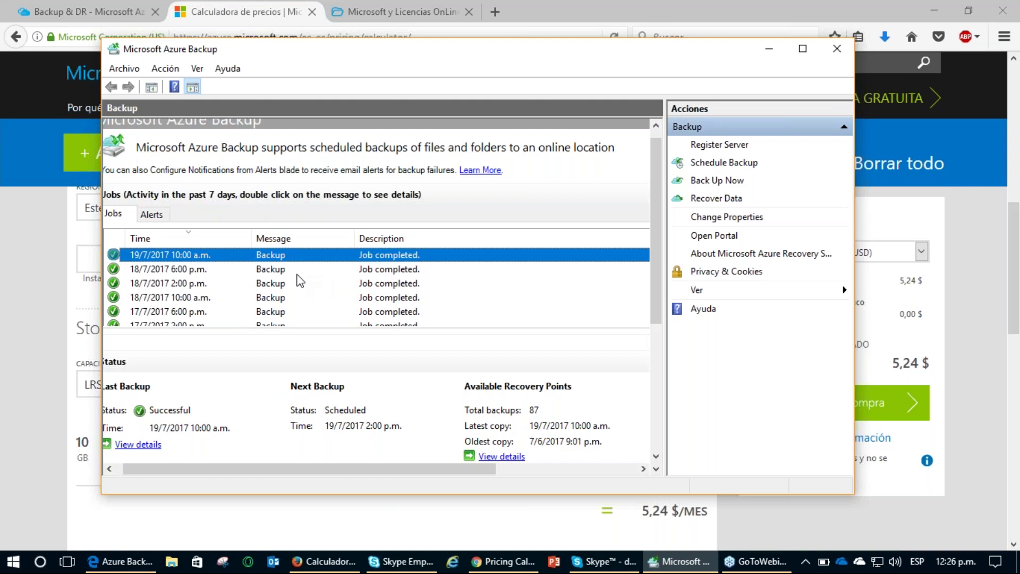
scroll(313, 287, down, 5)
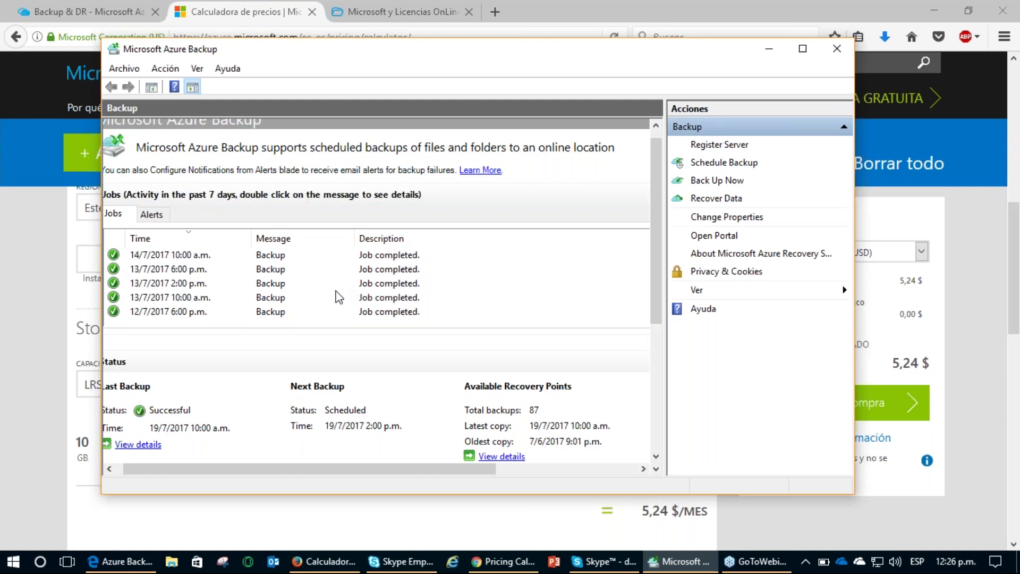
scroll(329, 298, up, 5)
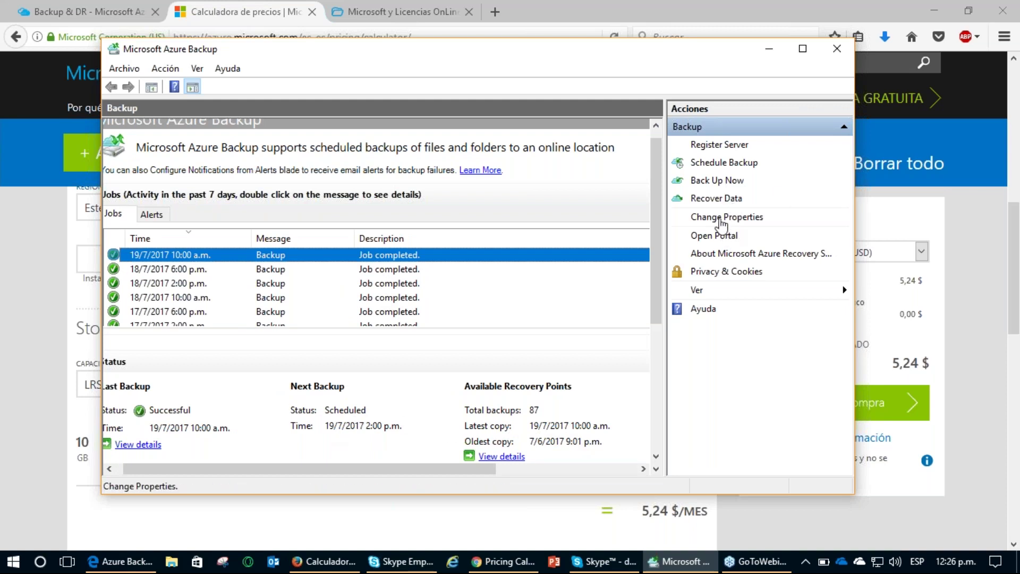
Enable internet bandwidth usage throttling in the backup properties, mark the work-hours and non-work-hours limits, and discard the changes
click(728, 218)
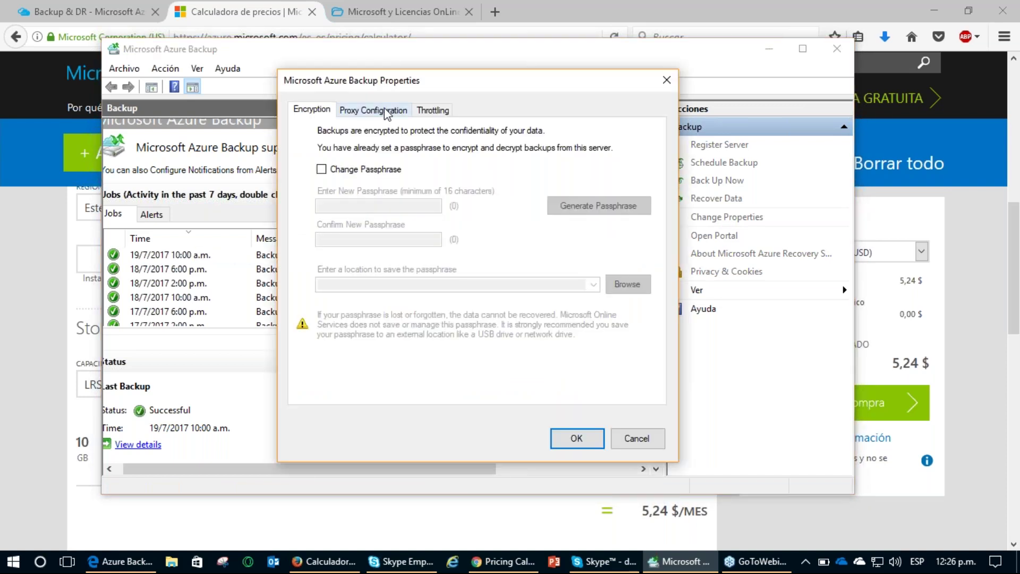
click(433, 113)
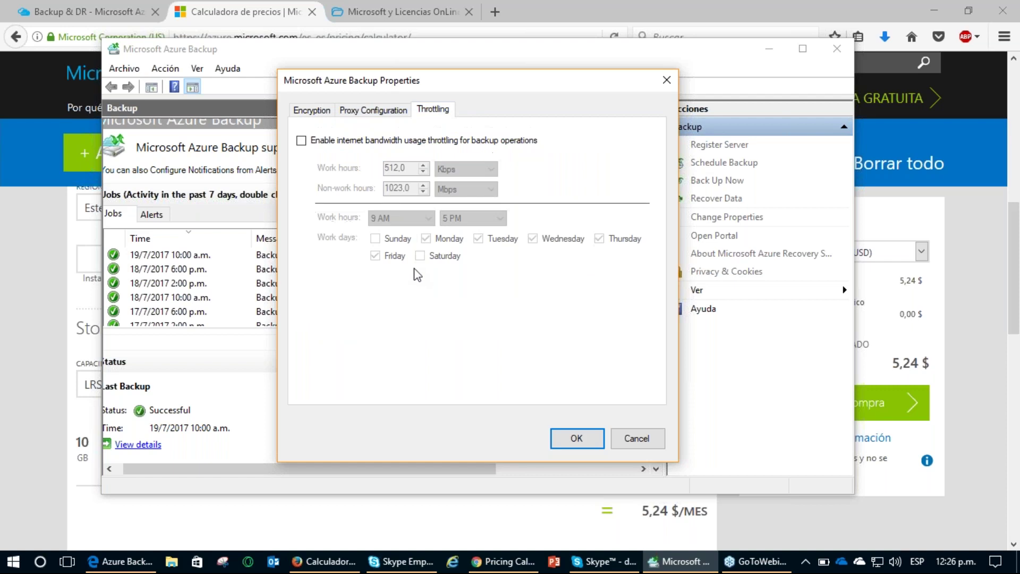
click(301, 141)
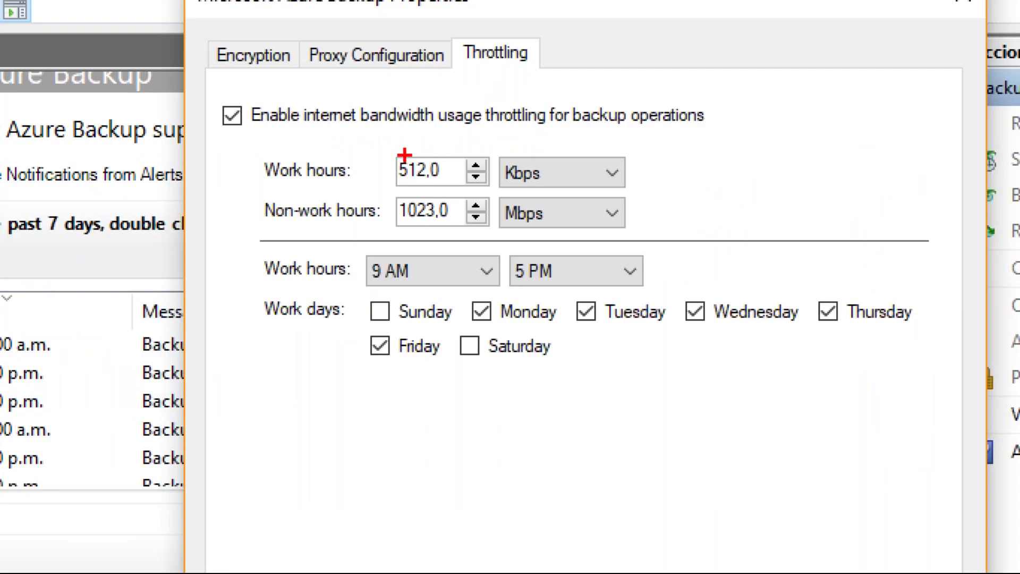
mouse_move(388, 149)
mouse_down()
mouse_move(389, 197)
mouse_move(403, 187)
mouse_up()
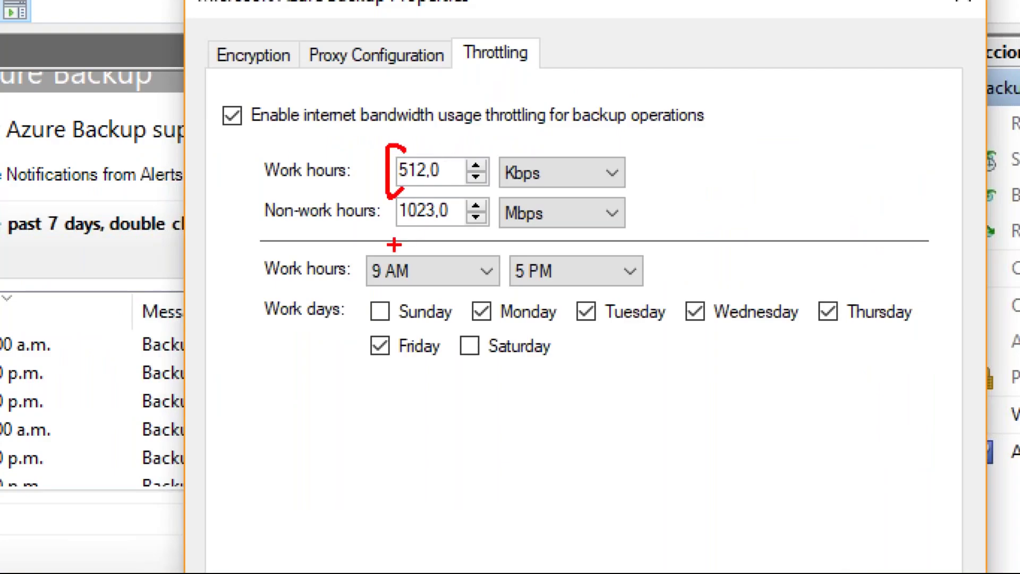
mouse_move(396, 237)
mouse_down()
mouse_move(475, 241)
mouse_move(497, 225)
mouse_up()
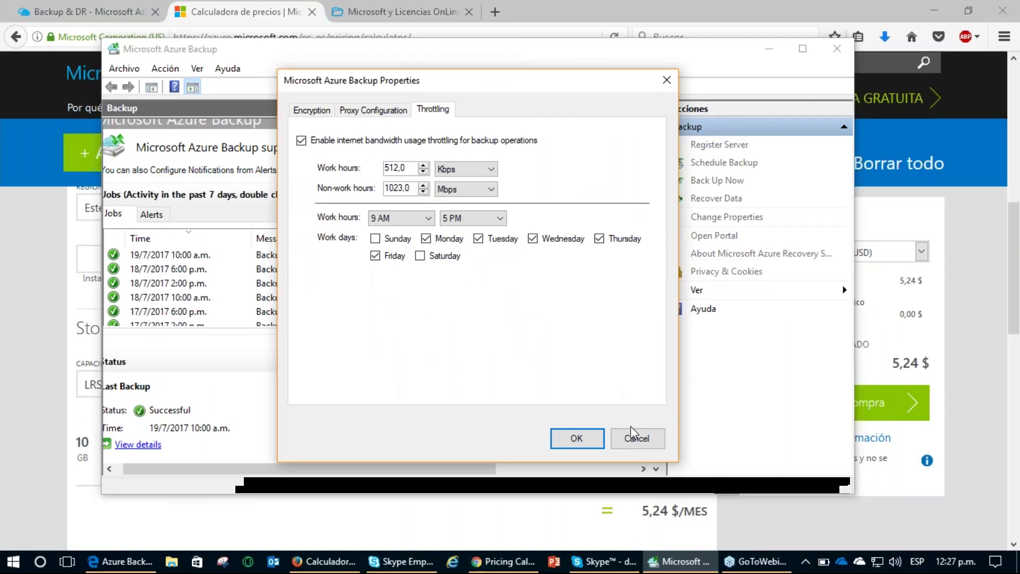
click(640, 444)
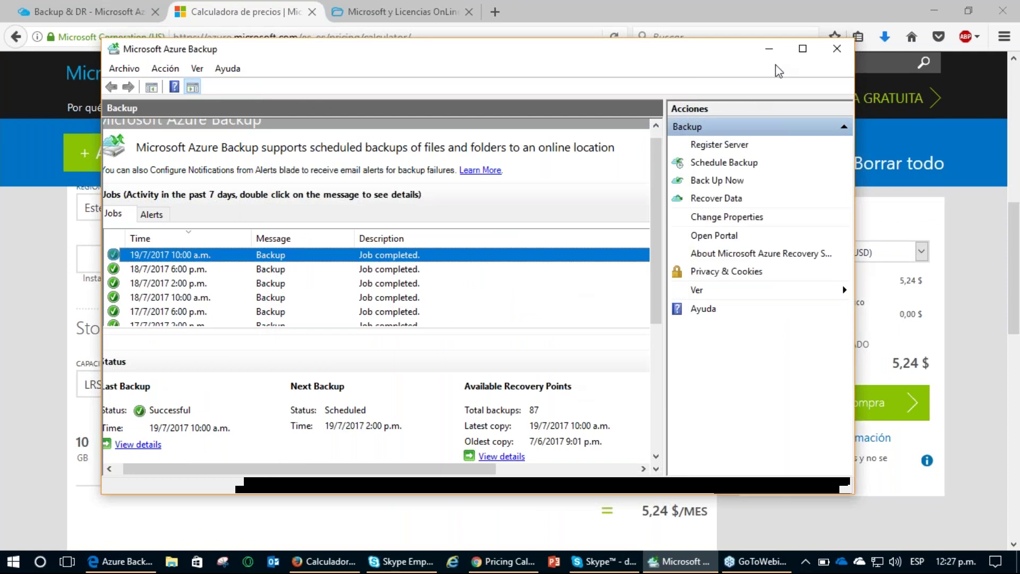
Minimize the backup agent and highlight the monthly instance, storage and total costs in the pricing calculator
click(770, 49)
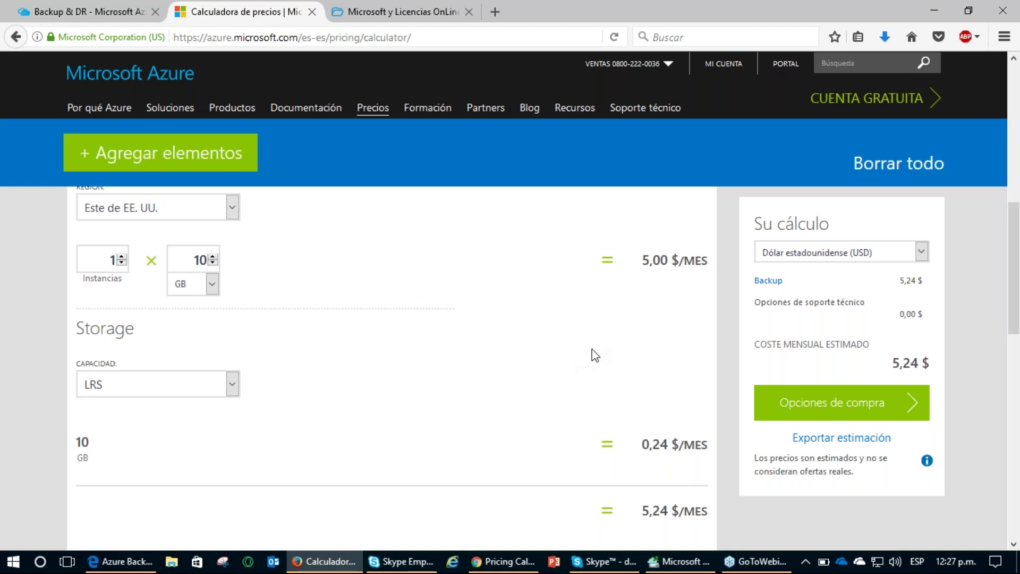
scroll(642, 321, up, 1)
scroll(651, 316, down, 1)
drag(644, 260, 699, 258)
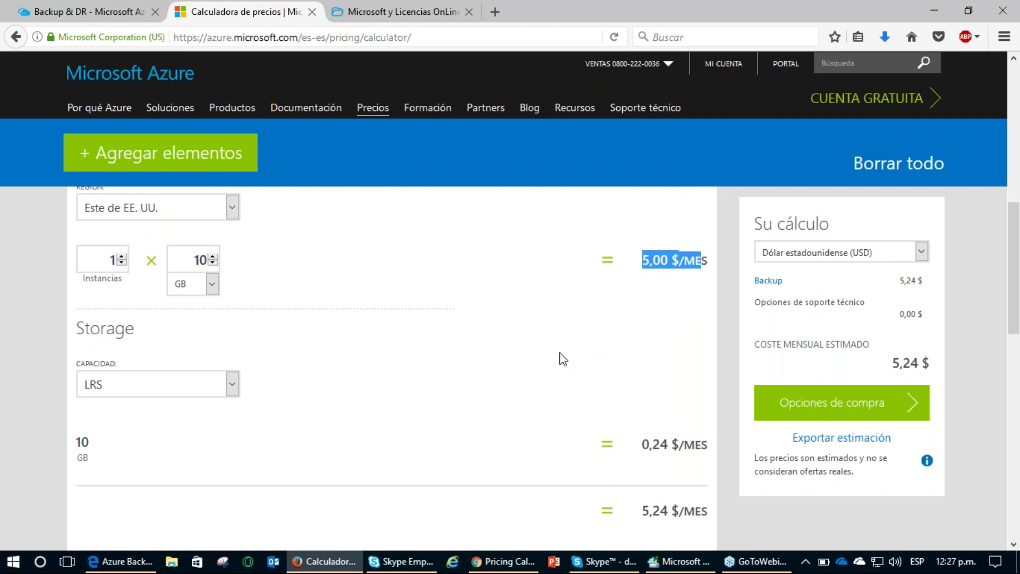
click(80, 446)
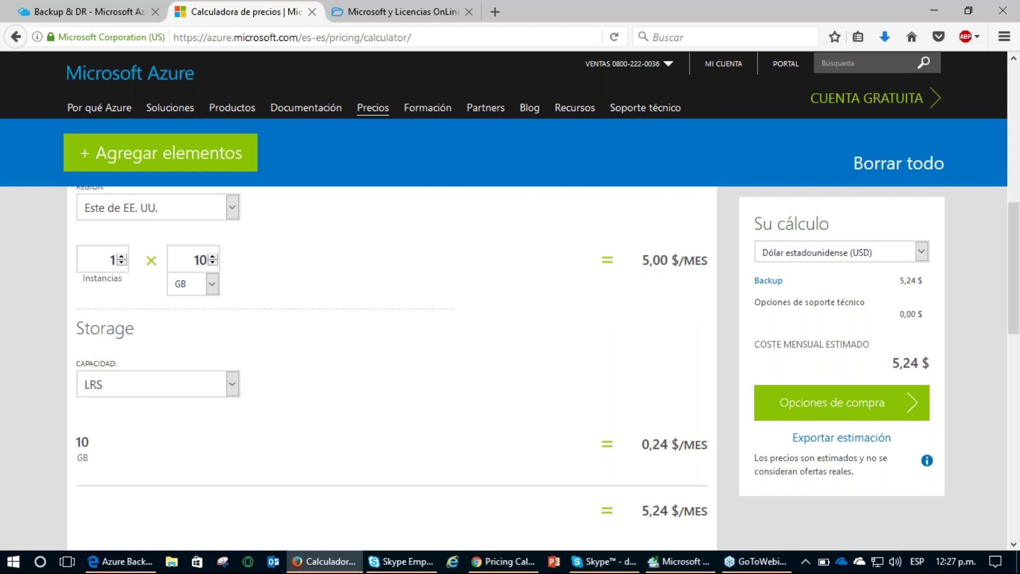
drag(643, 446, 689, 469)
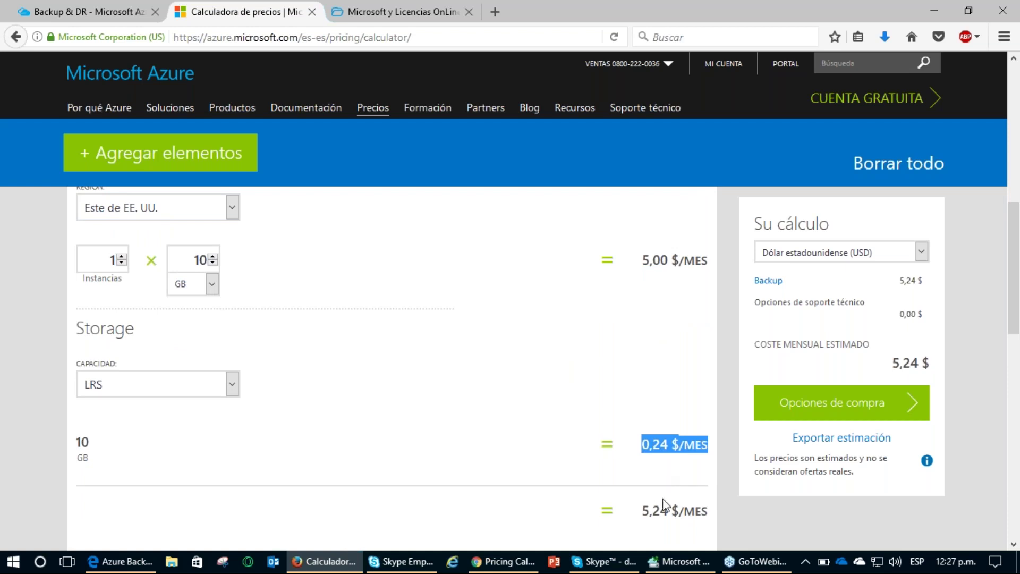
drag(643, 511, 595, 412)
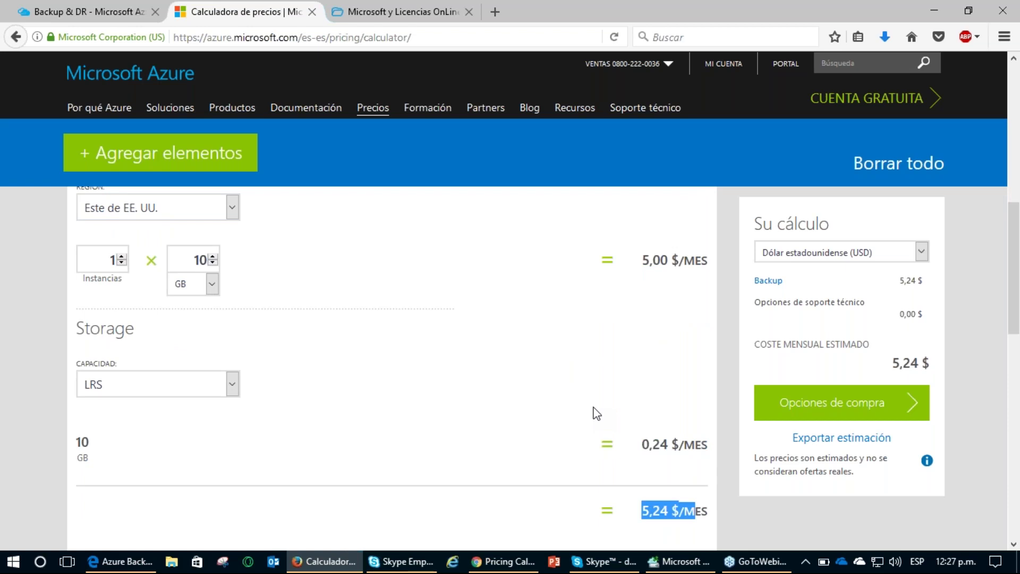
Increase the Backup instance size to 50 GB and highlight the monthly instance and storage costs
double_click(201, 266)
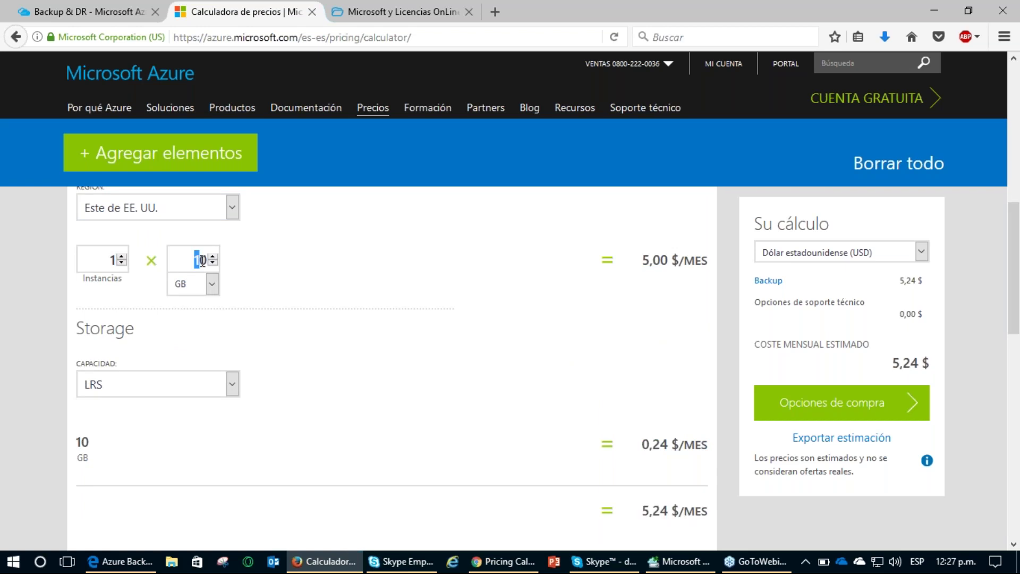
click(213, 257)
click(213, 257)
click(212, 258)
click(212, 258)
click(212, 258)
click(213, 257)
click(213, 257)
click(213, 257)
click(212, 257)
click(212, 257)
click(212, 257)
click(213, 257)
click(212, 257)
click(213, 257)
click(212, 257)
click(213, 257)
click(213, 258)
click(213, 257)
click(213, 257)
click(213, 257)
click(212, 257)
click(213, 258)
click(212, 257)
click(212, 258)
click(213, 258)
click(212, 257)
click(213, 257)
click(212, 257)
click(213, 258)
click(213, 257)
click(213, 258)
click(212, 258)
click(212, 257)
click(213, 258)
click(213, 257)
click(212, 257)
click(212, 257)
click(213, 258)
click(212, 257)
click(212, 258)
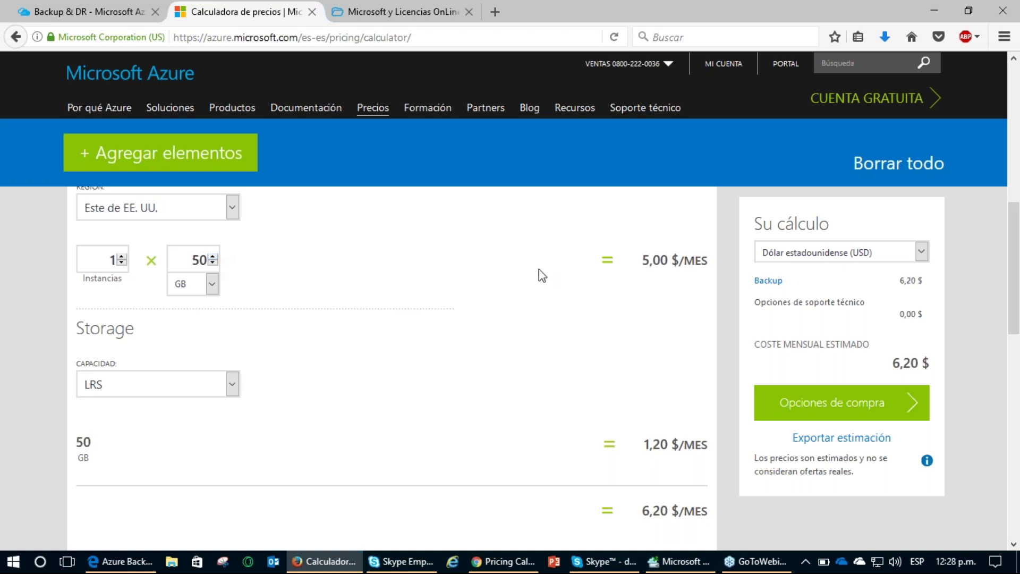
drag(641, 260, 695, 261)
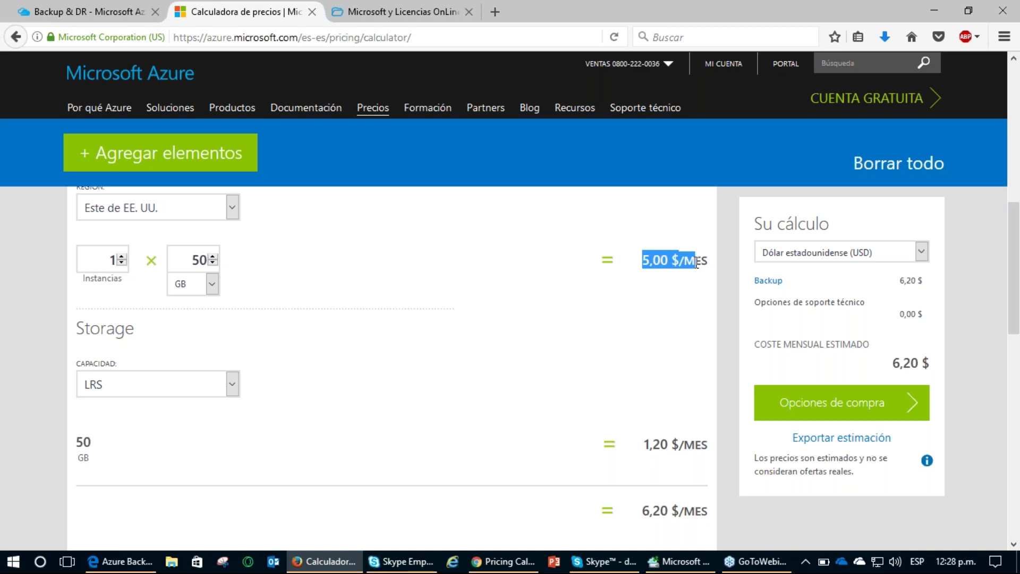
drag(645, 445, 695, 446)
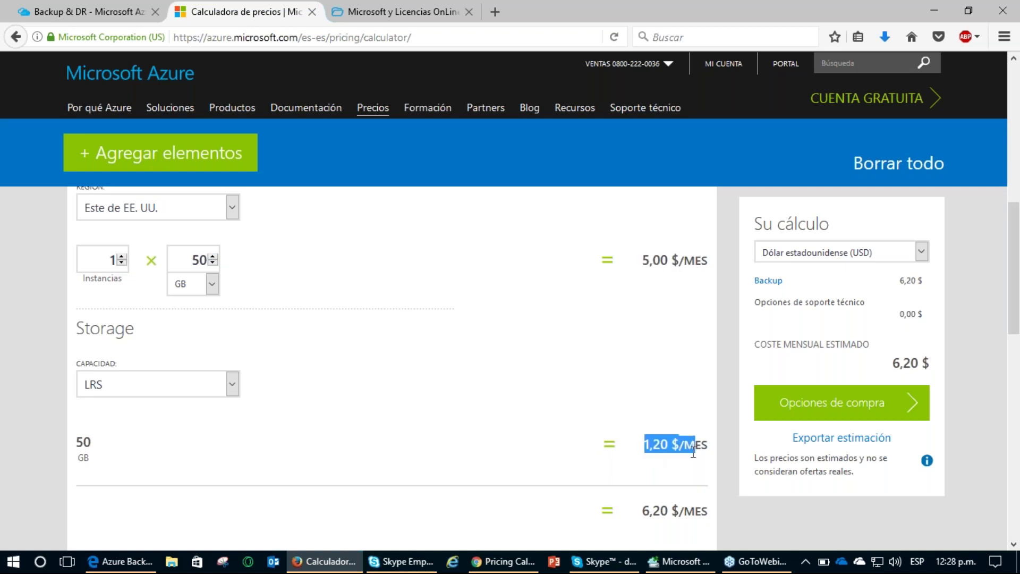
click(377, 357)
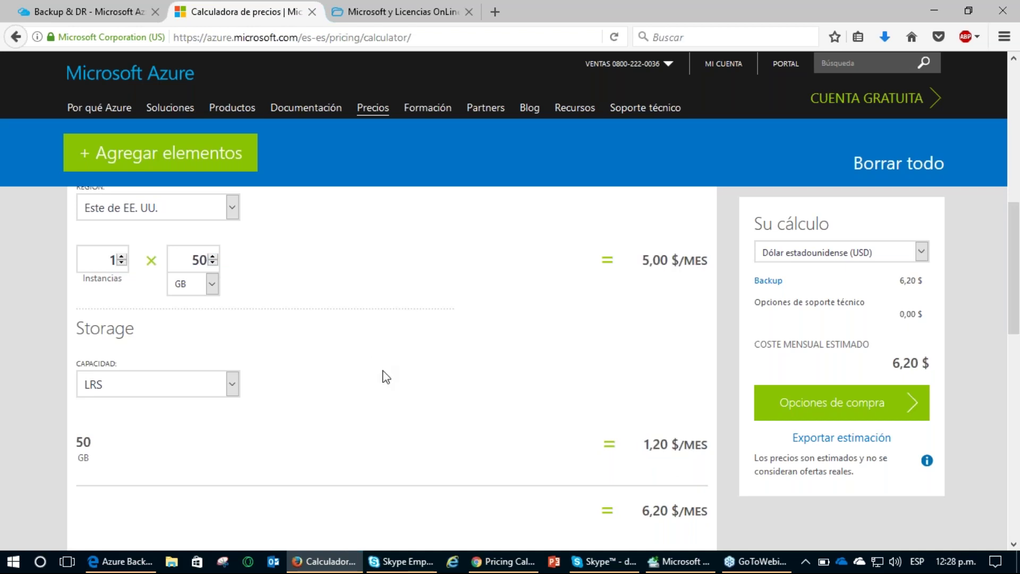
Raise the Backup instance size to 51 GB and highlight the monthly instance and storage costs
click(213, 258)
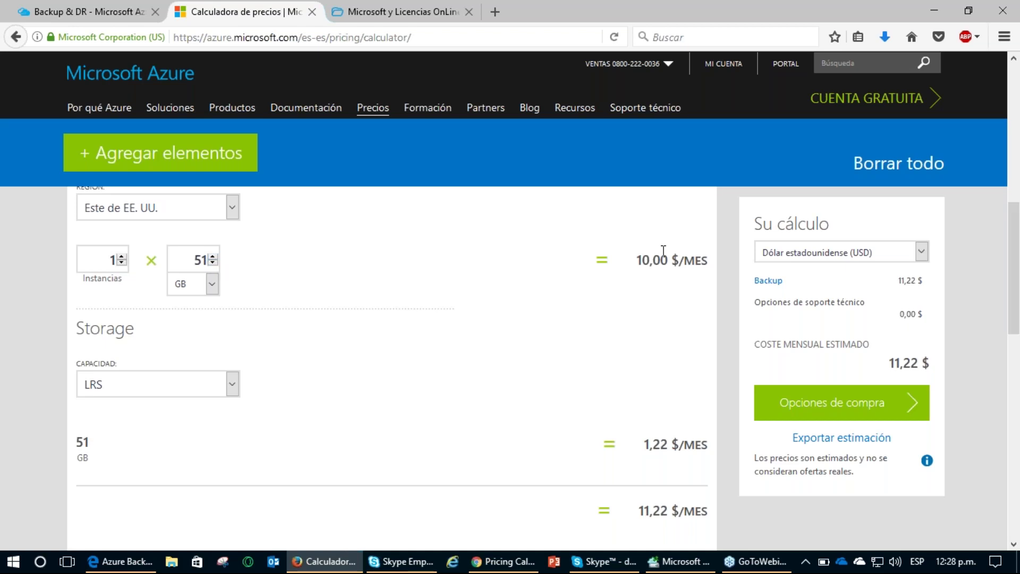
drag(640, 261, 689, 260)
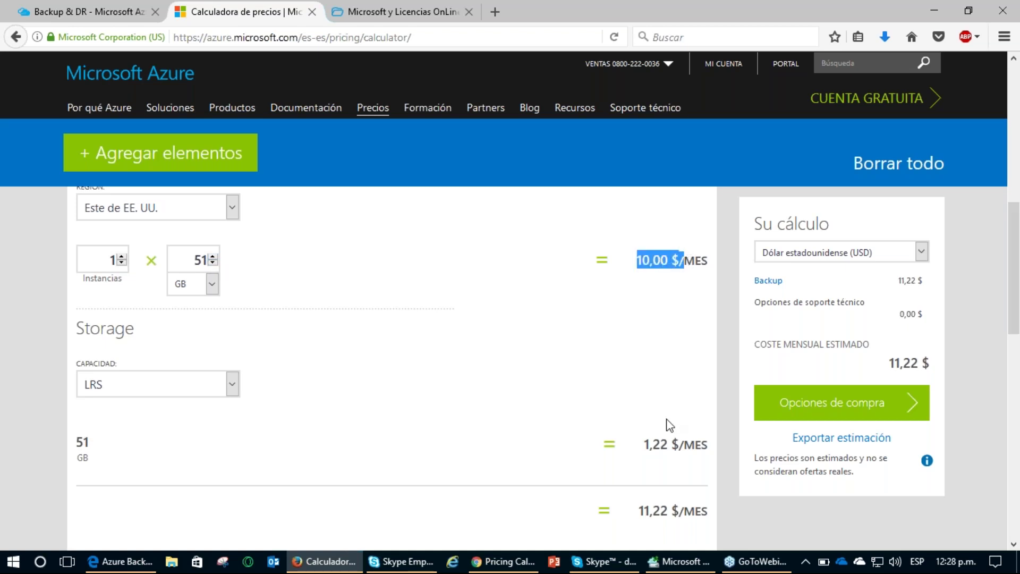
drag(644, 444, 688, 445)
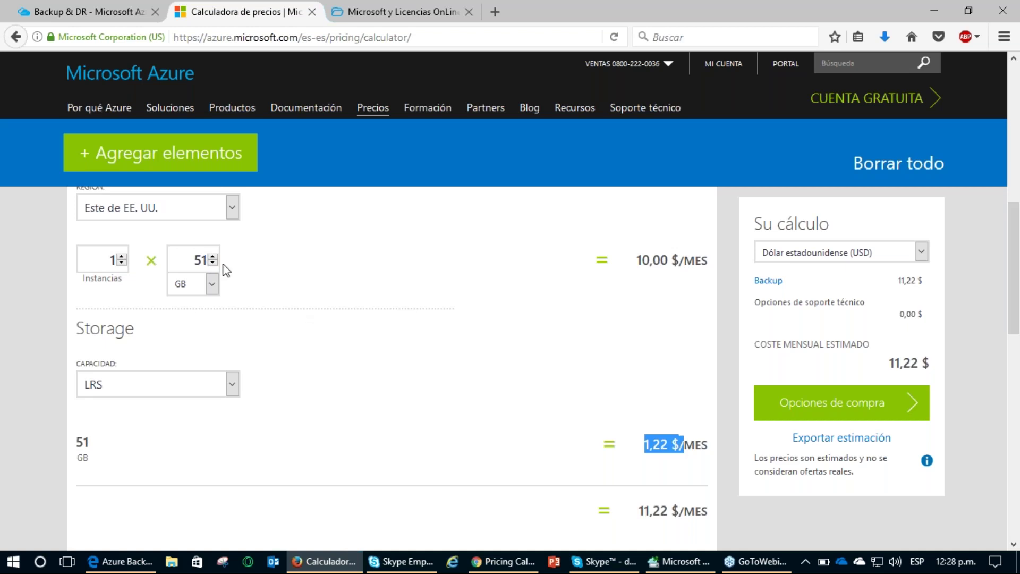
Set the Backup instance size to 500 GB and highlight the monthly instance cost
click(213, 258)
click(213, 257)
click(213, 257)
click(213, 258)
click(213, 258)
click(213, 257)
click(213, 257)
click(214, 257)
click(213, 257)
click(214, 257)
drag(193, 260, 207, 260)
text(500)
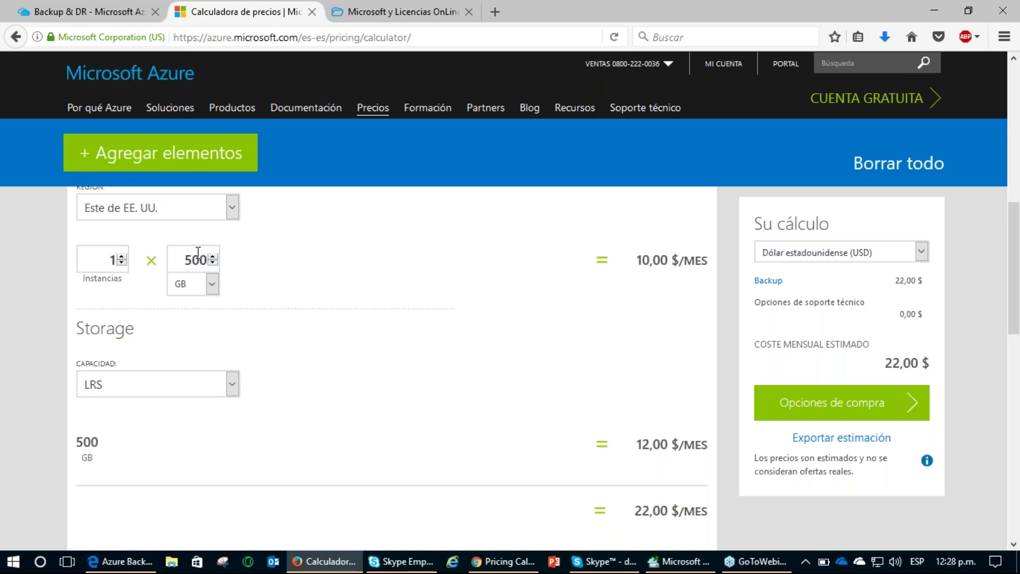
drag(188, 260, 209, 260)
drag(637, 260, 695, 260)
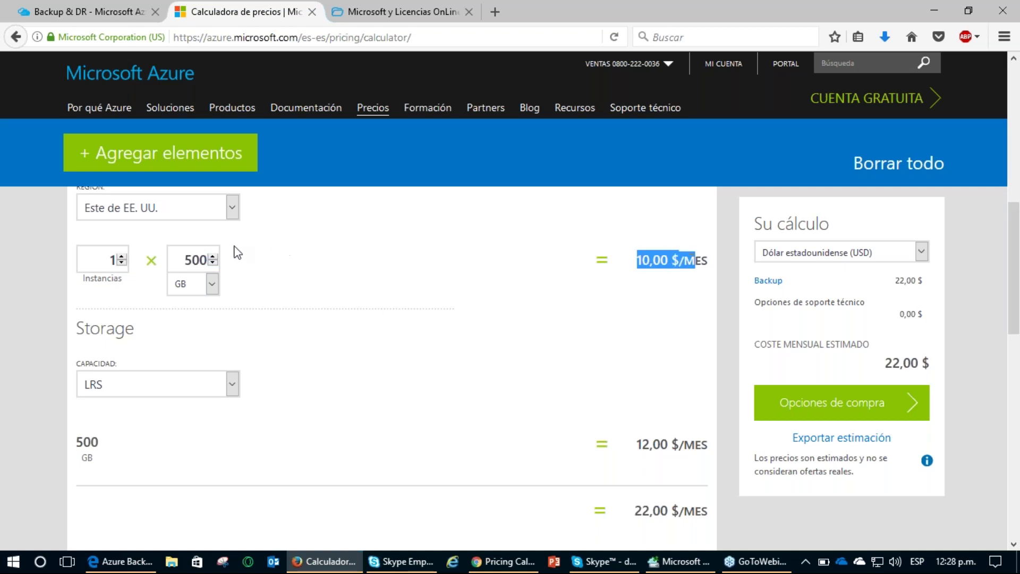
Raise the Backup instance size to 501 GB, highlight the monthly instance cost, and clear the highlight
click(212, 257)
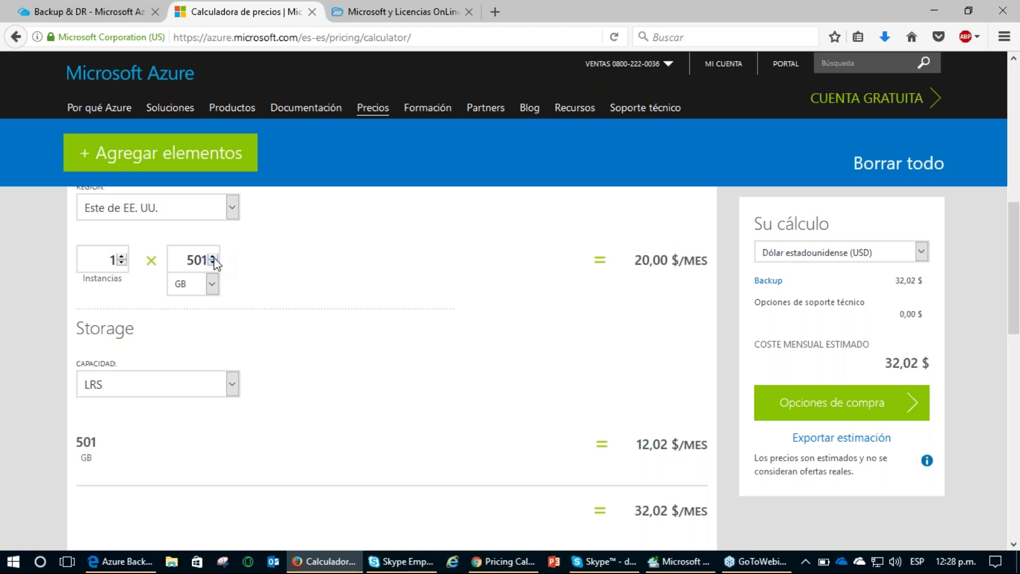
drag(635, 260, 700, 261)
click(534, 290)
Return the Backup instance size to 50 GB, highlight the monthly instance cost, and clear the highlight
double_click(195, 260)
text(5)
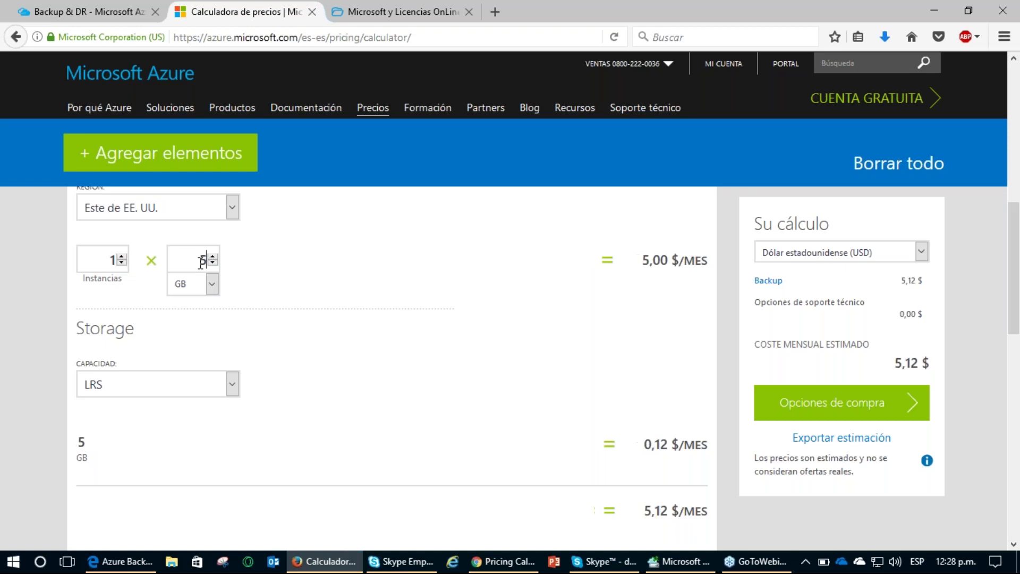
text(0)
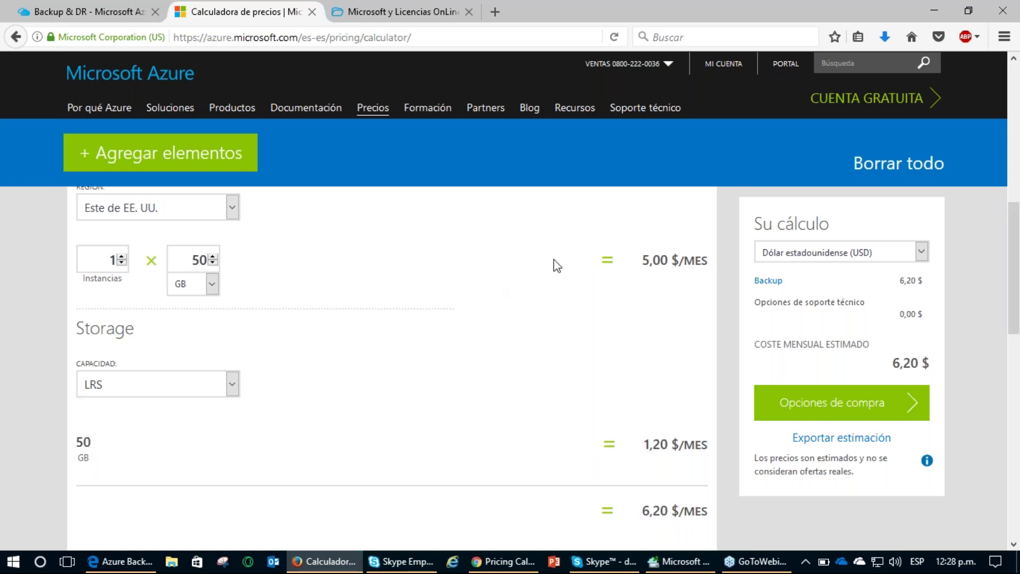
drag(642, 260, 689, 259)
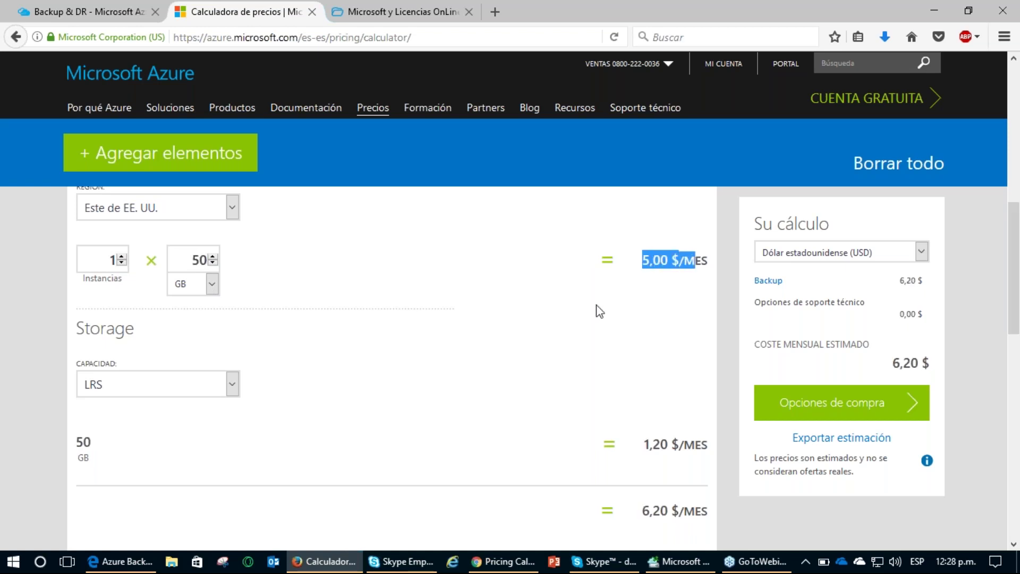
click(583, 311)
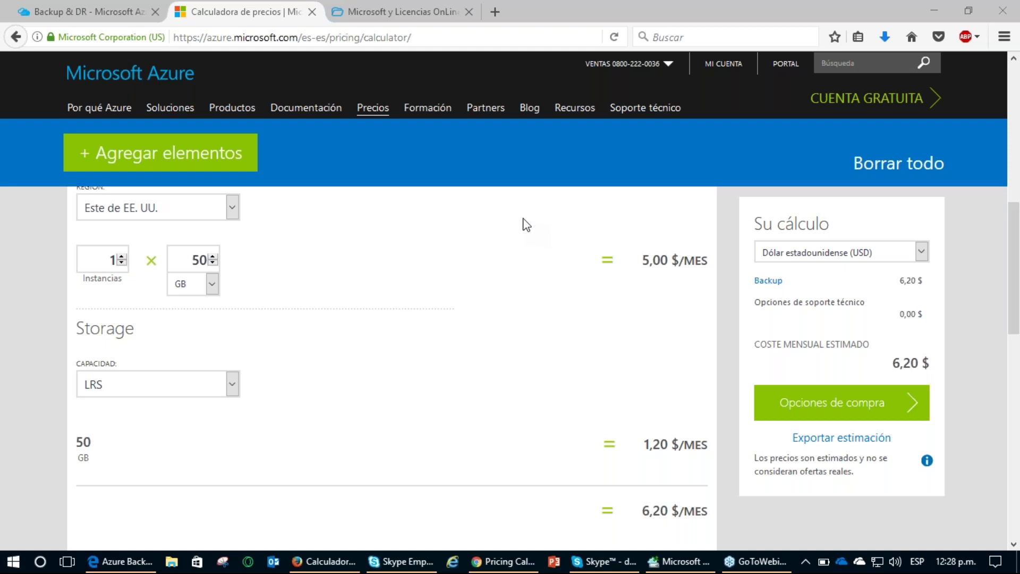
click(395, 394)
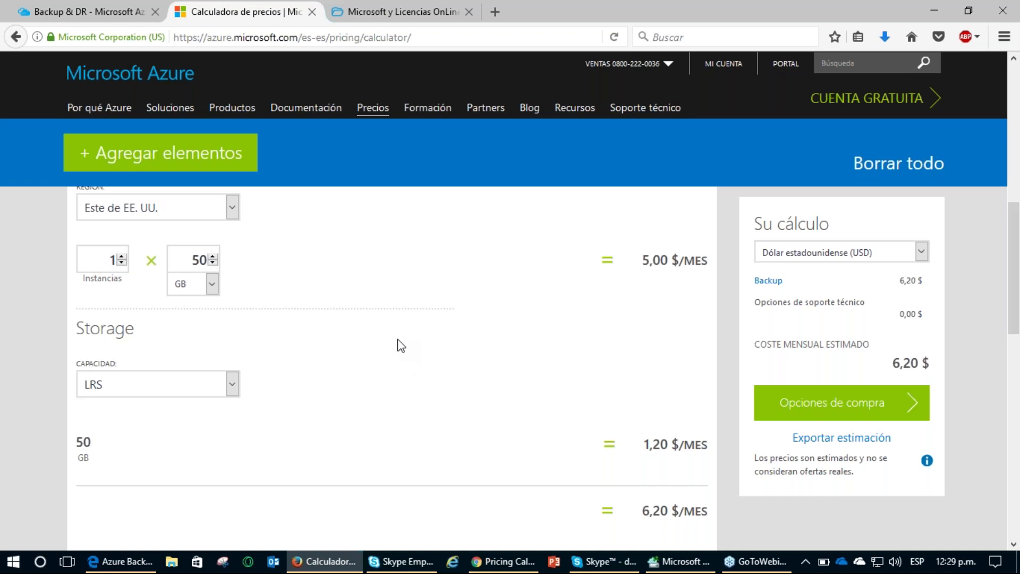
Set the Backup instance size to 20 GB and highlight the monthly instance and storage costs
double_click(193, 260)
text(2)
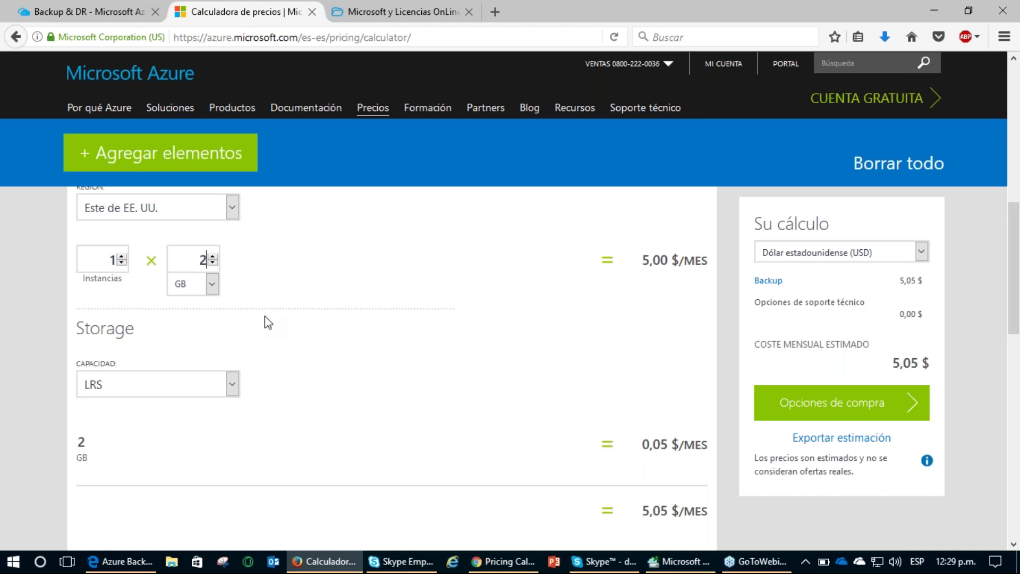
text(0)
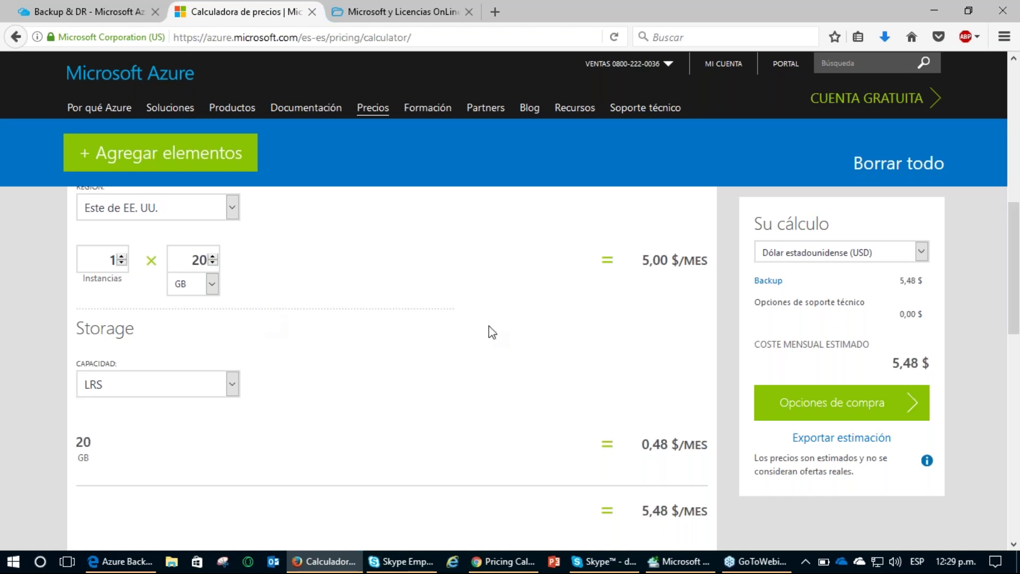
double_click(193, 260)
drag(644, 260, 701, 261)
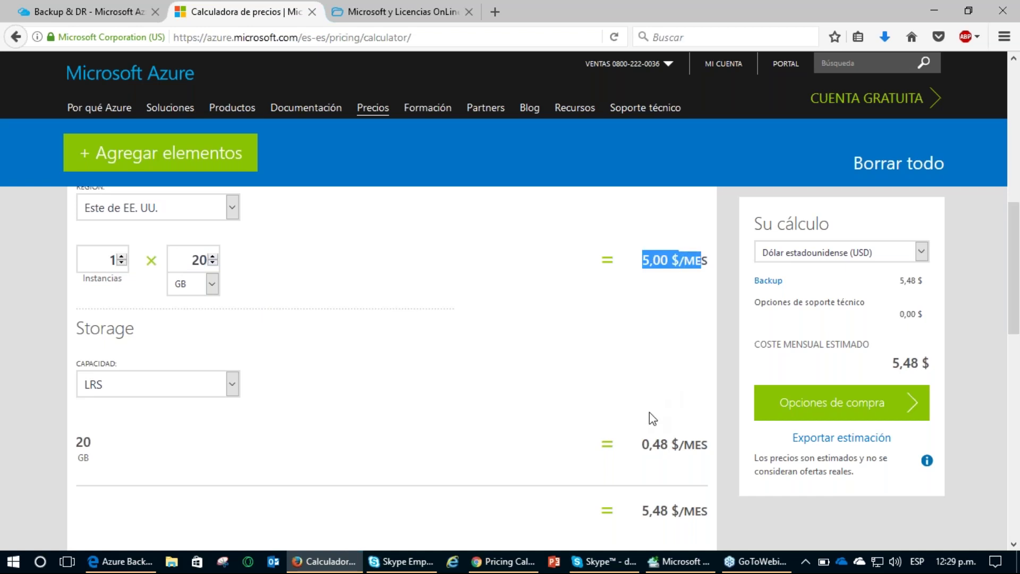
drag(643, 446, 702, 451)
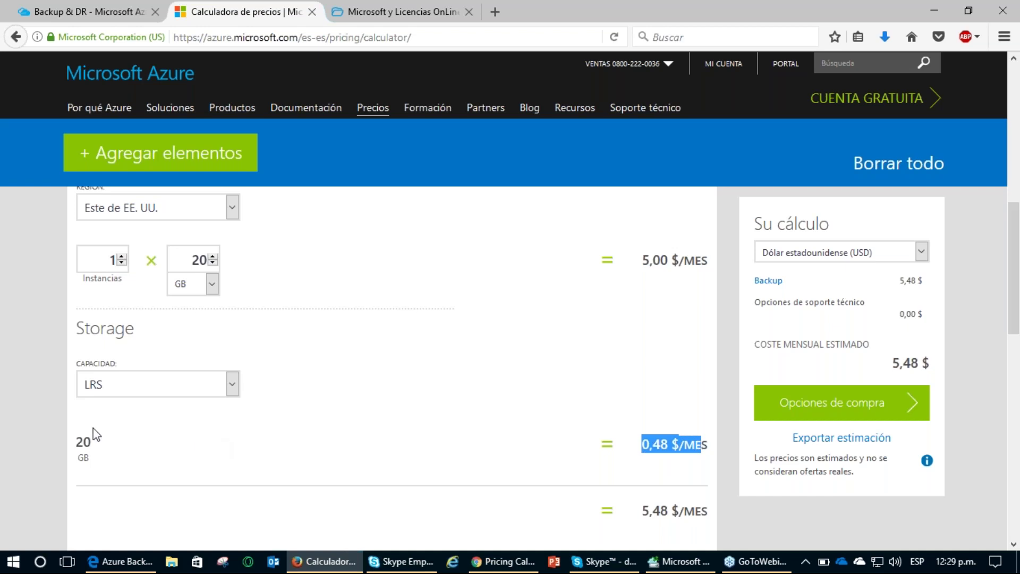
Highlight the storage row's capacity and cost, and raise the Backup instance size to 50 GB
triple_click(91, 442)
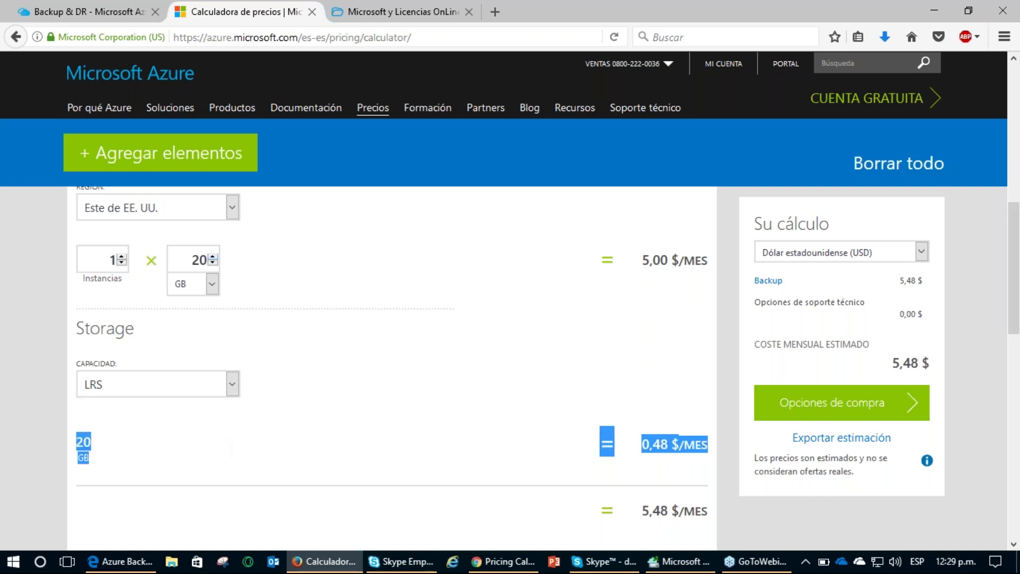
click(213, 257)
click(213, 258)
click(212, 258)
click(213, 258)
click(213, 258)
click(212, 258)
click(212, 257)
click(213, 258)
click(212, 257)
click(213, 258)
click(212, 257)
click(212, 258)
click(212, 257)
click(212, 258)
click(212, 257)
click(212, 258)
click(213, 257)
click(212, 258)
click(213, 258)
click(213, 258)
click(213, 258)
click(213, 258)
click(213, 258)
click(213, 258)
click(213, 258)
click(213, 258)
click(213, 258)
click(213, 258)
click(213, 258)
click(213, 257)
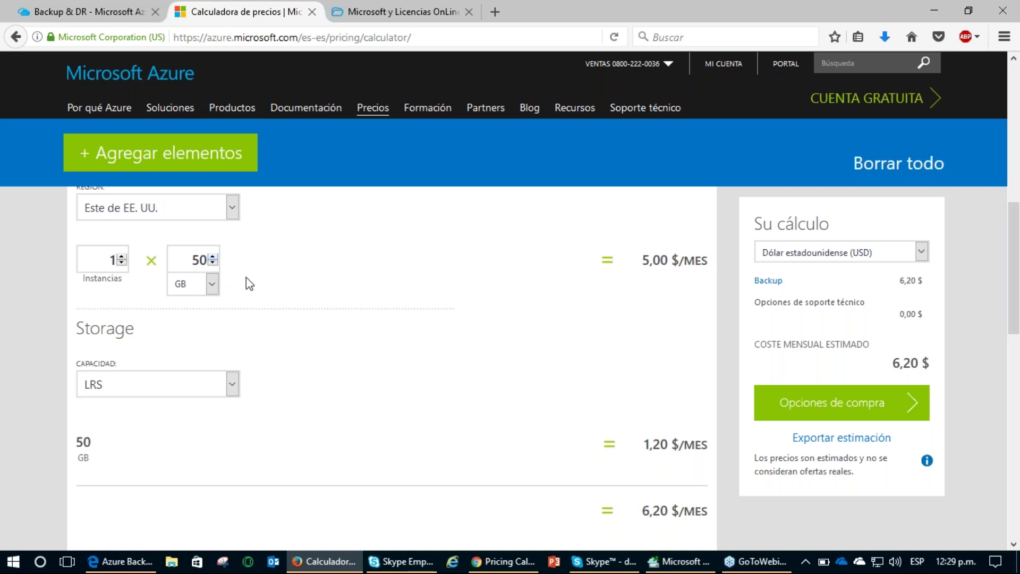
Show the Backup & DR dashboard in the Azure portal, mark the Cloud - GRS backup usage, and clear the marks
click(107, 15)
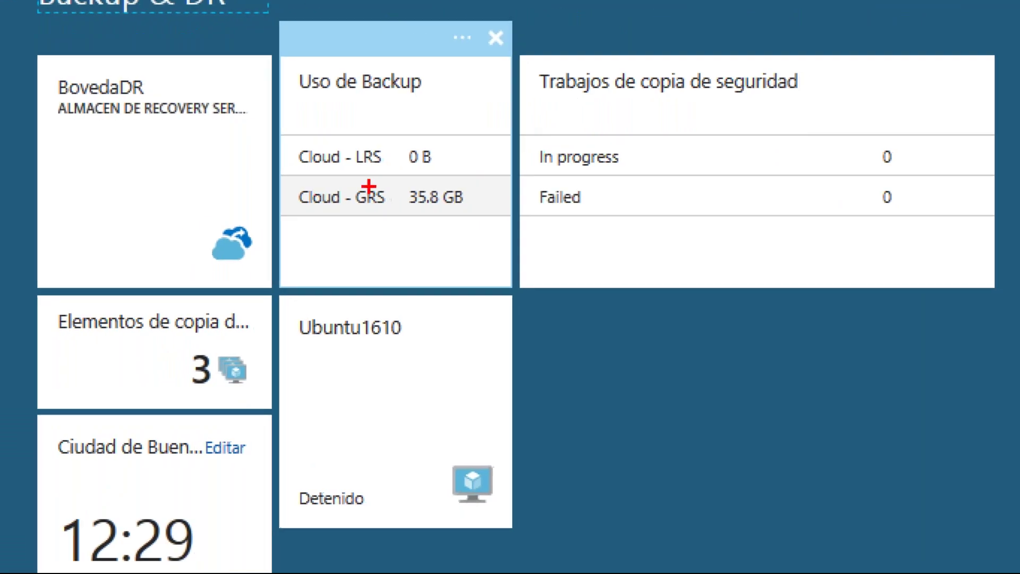
mouse_move(295, 178)
mouse_down()
mouse_move(298, 228)
mouse_move(490, 246)
mouse_move(502, 185)
mouse_up()
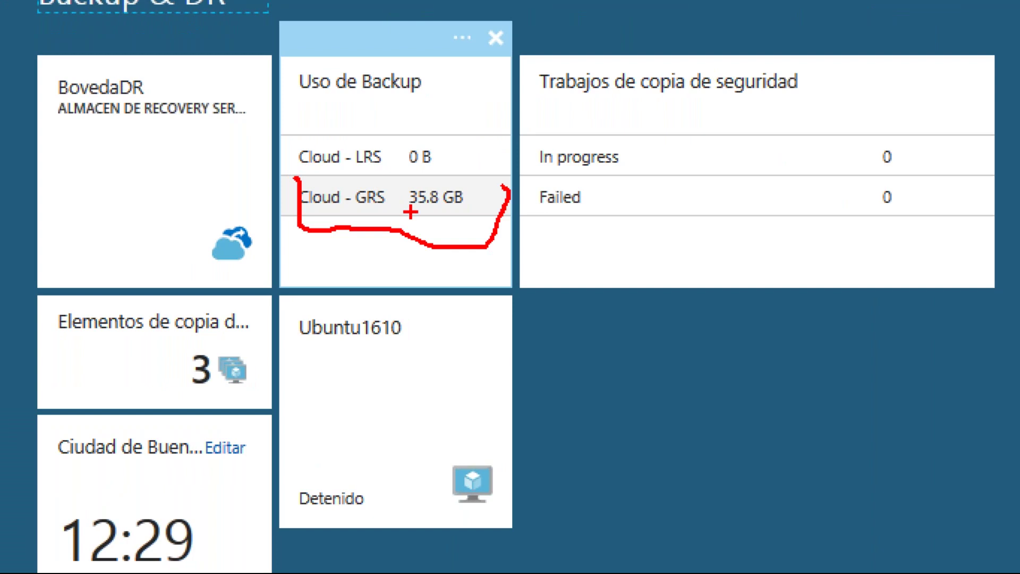
drag(358, 211, 389, 218)
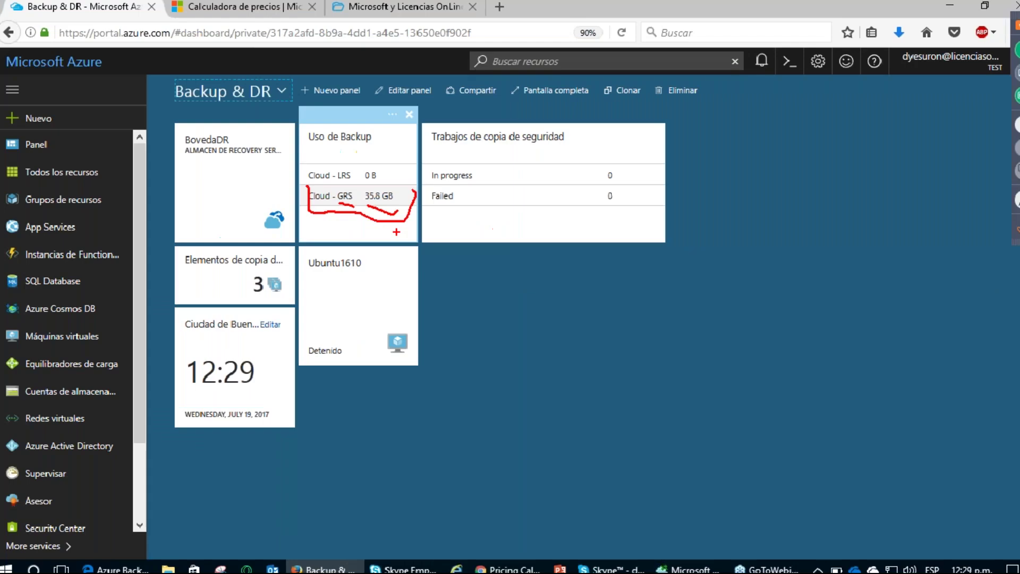
key(Escape)
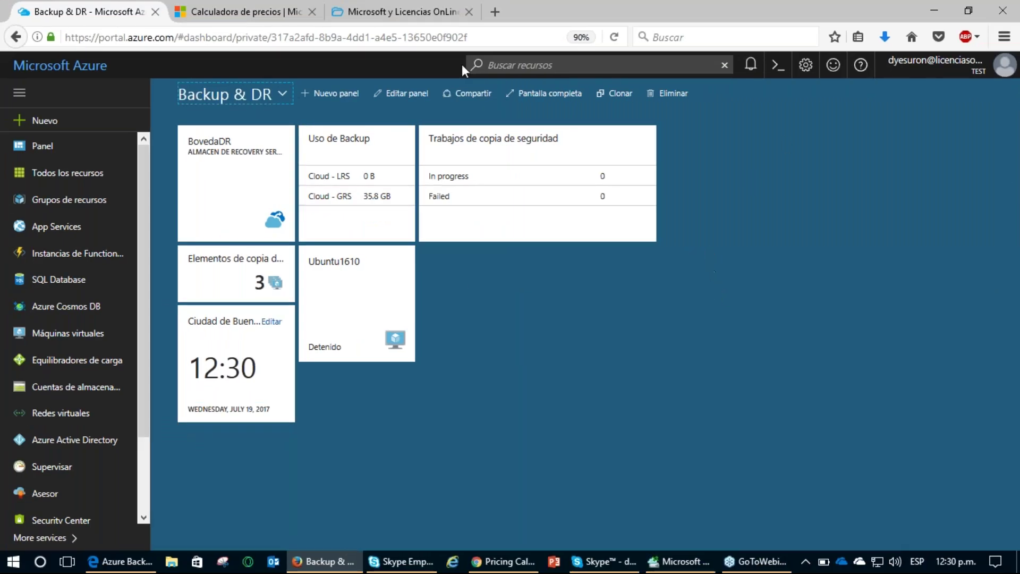
click(394, 13)
click(89, 12)
mouse_move(370, 202)
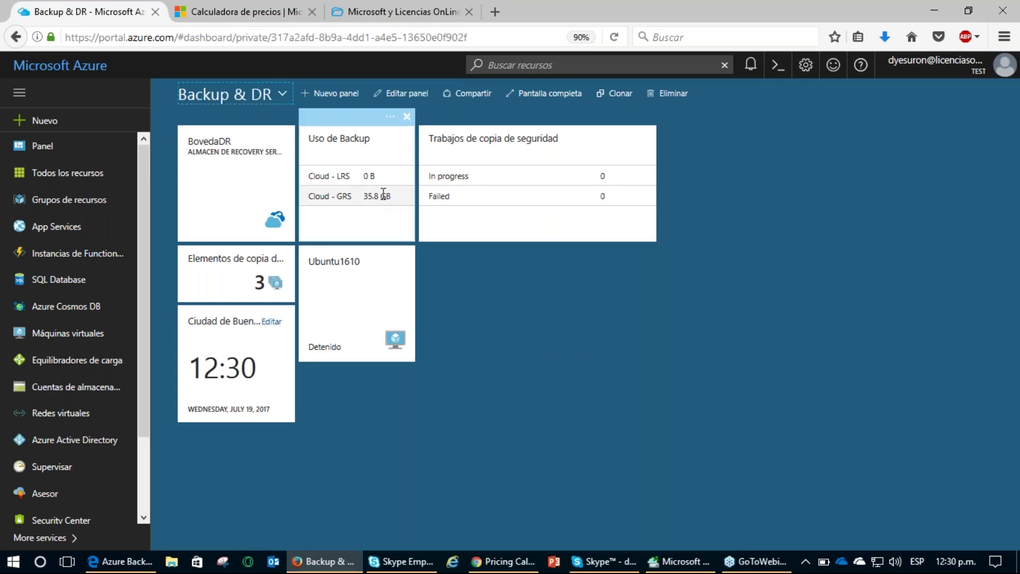
Return to the pricing calculator, raise the Backup instance size to 60 GB, and briefly highlight the monthly instance cost
click(245, 12)
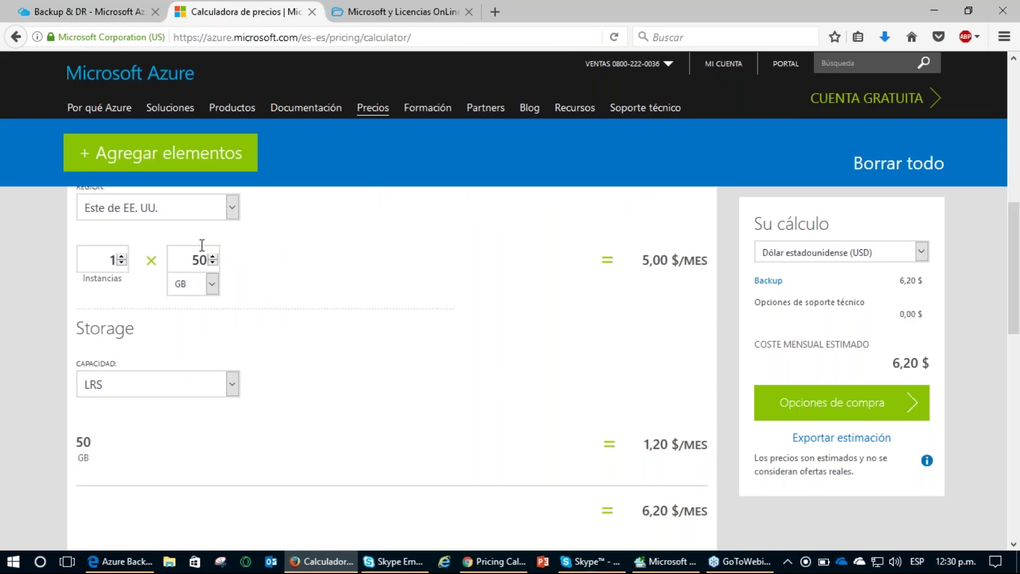
click(213, 257)
click(213, 257)
click(213, 257)
click(213, 257)
click(214, 257)
click(213, 258)
click(213, 257)
click(213, 257)
click(213, 258)
click(213, 257)
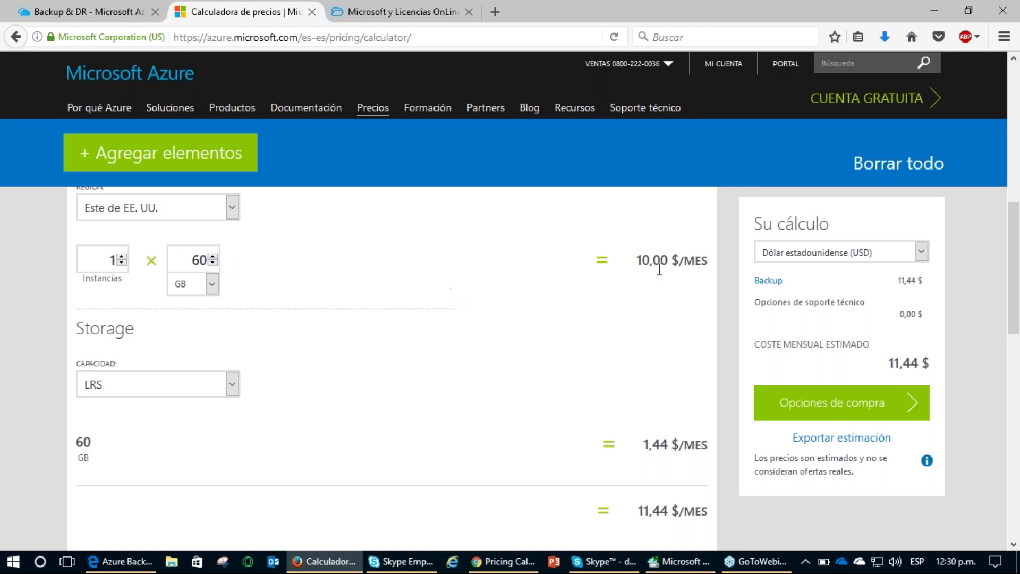
double_click(662, 261)
click(272, 325)
Set the Backup instance size to 500 GB and briefly highlight the monthly total and the instance cost
click(201, 260)
double_click(201, 260)
text(5)
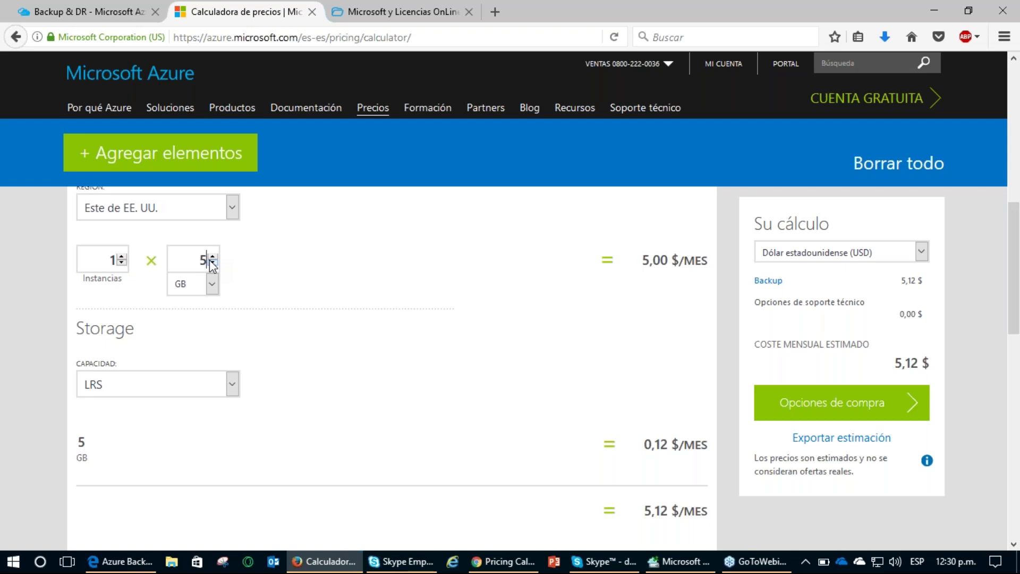
text(00)
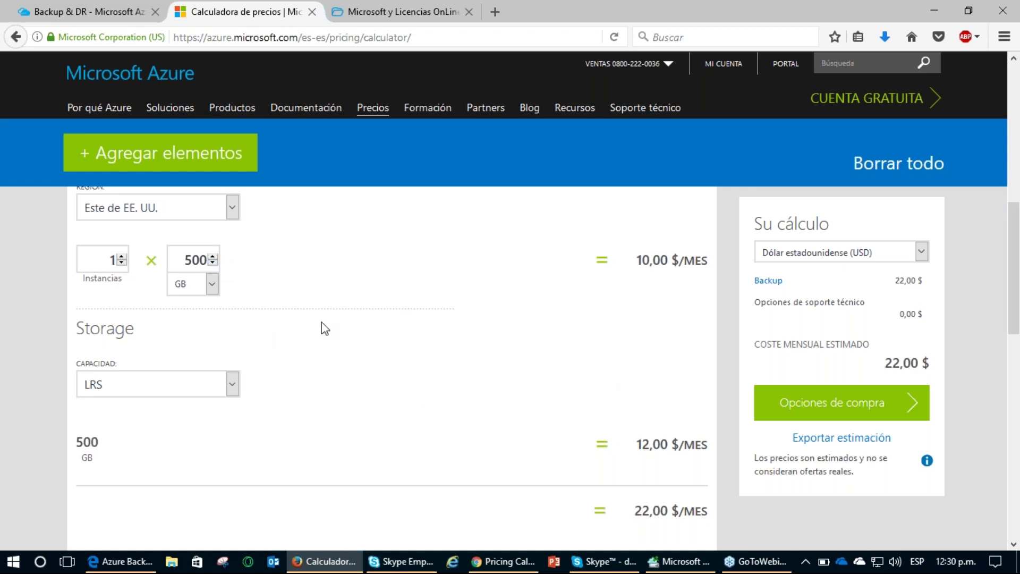
drag(640, 510, 710, 511)
click(549, 494)
double_click(188, 260)
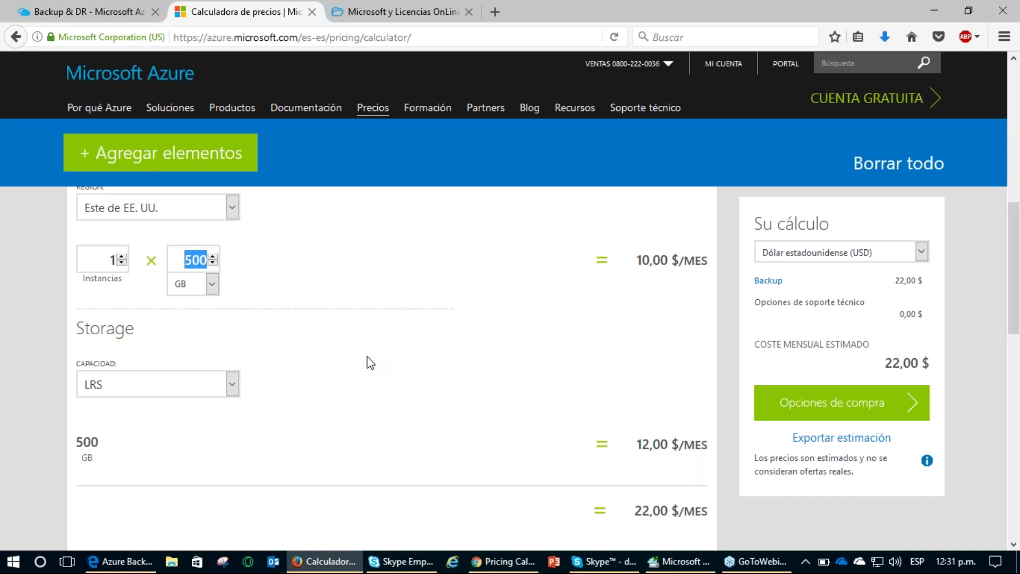
click(321, 303)
drag(637, 264, 670, 265)
click(674, 321)
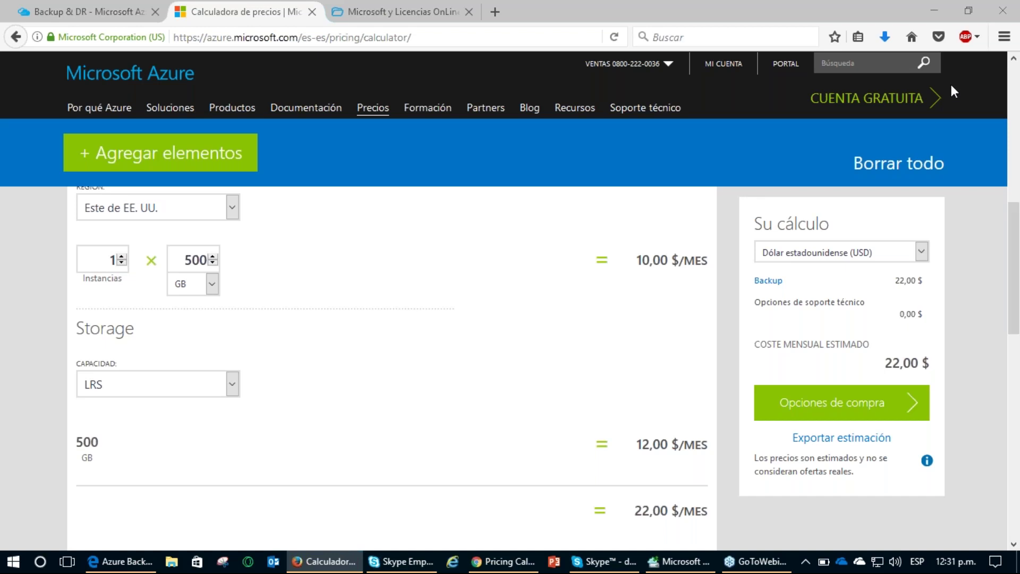
Open the backup items from the Azure portal dashboard and mark the Virtual Machine, Backup Agent and Backup Server rows
click(101, 16)
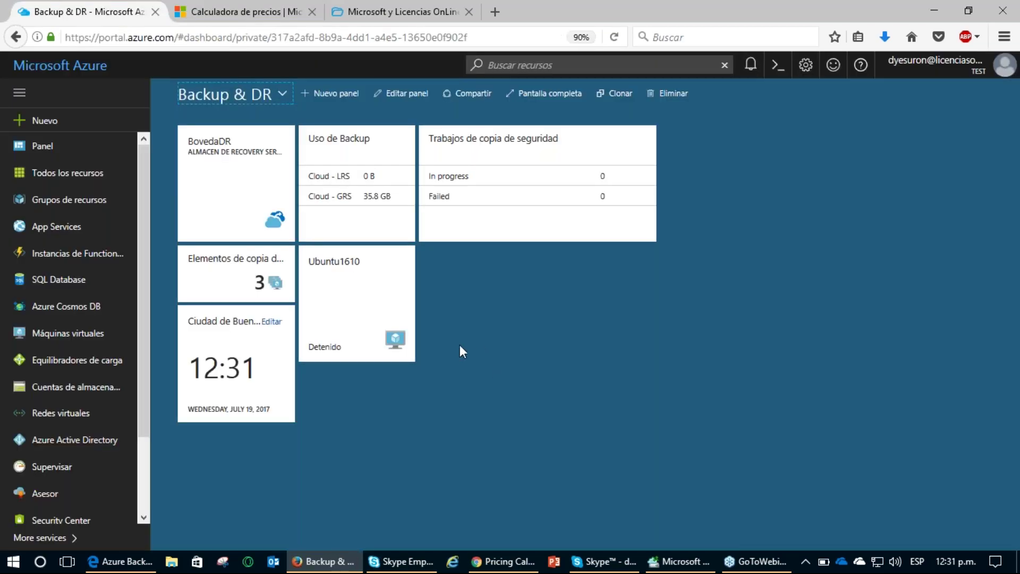
click(241, 285)
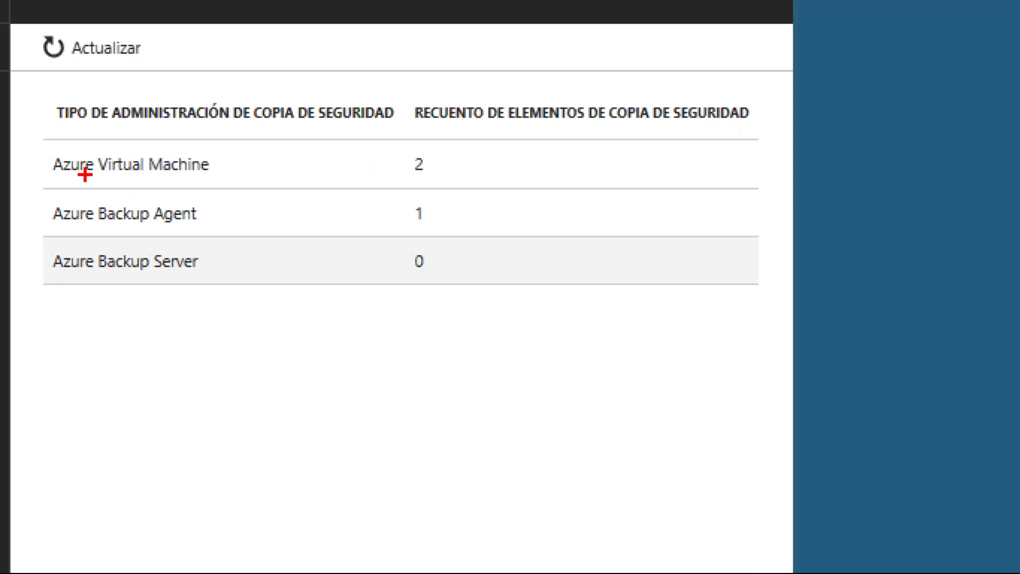
drag(46, 164, 37, 145)
mouse_move(61, 200)
mouse_down()
mouse_move(43, 200)
mouse_move(59, 230)
mouse_up()
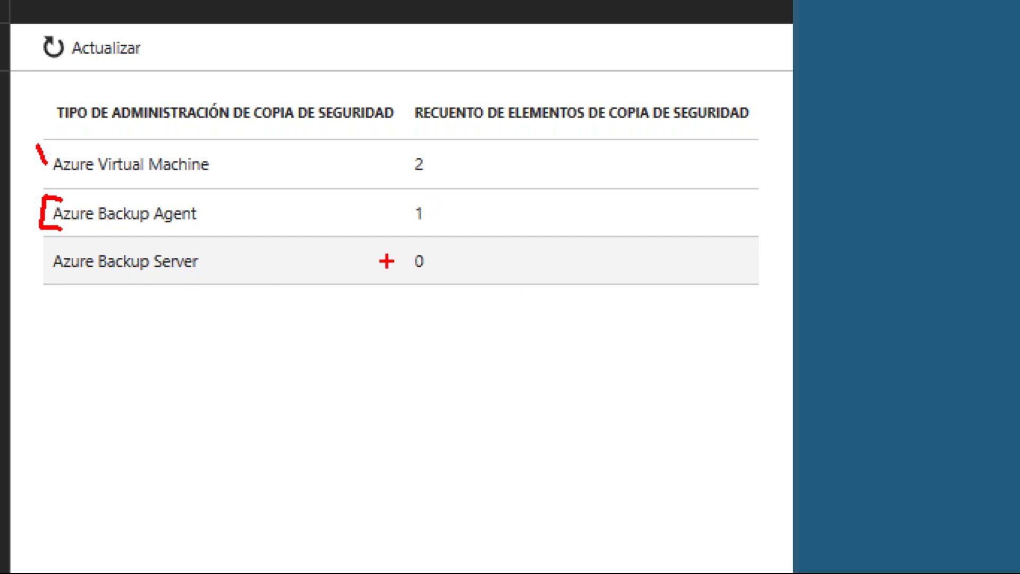
drag(443, 272, 473, 251)
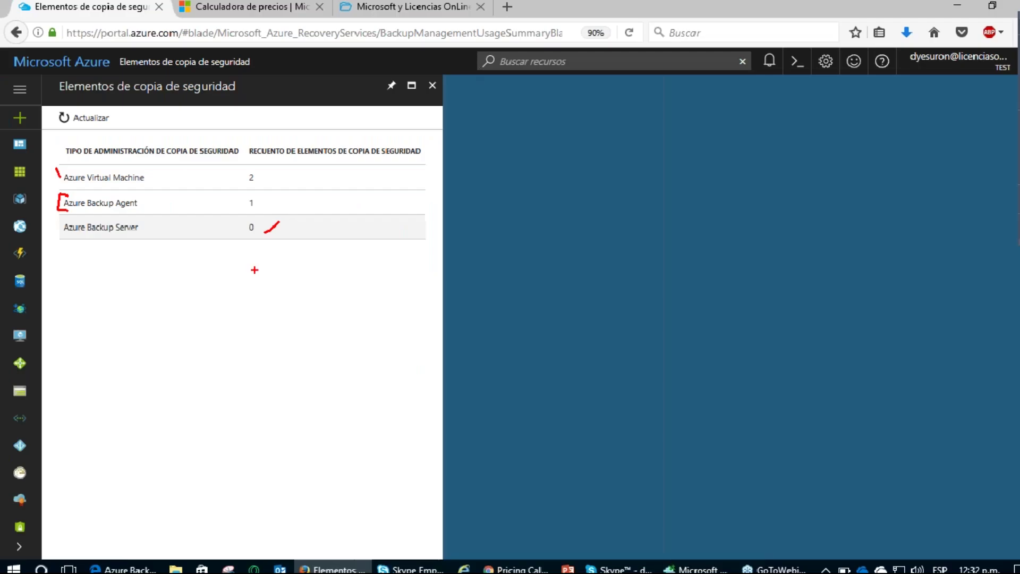
Open the Azure Virtual Machine backup items, mark the RDS and Ubuntu1610 entries, and clear the marks
click(120, 171)
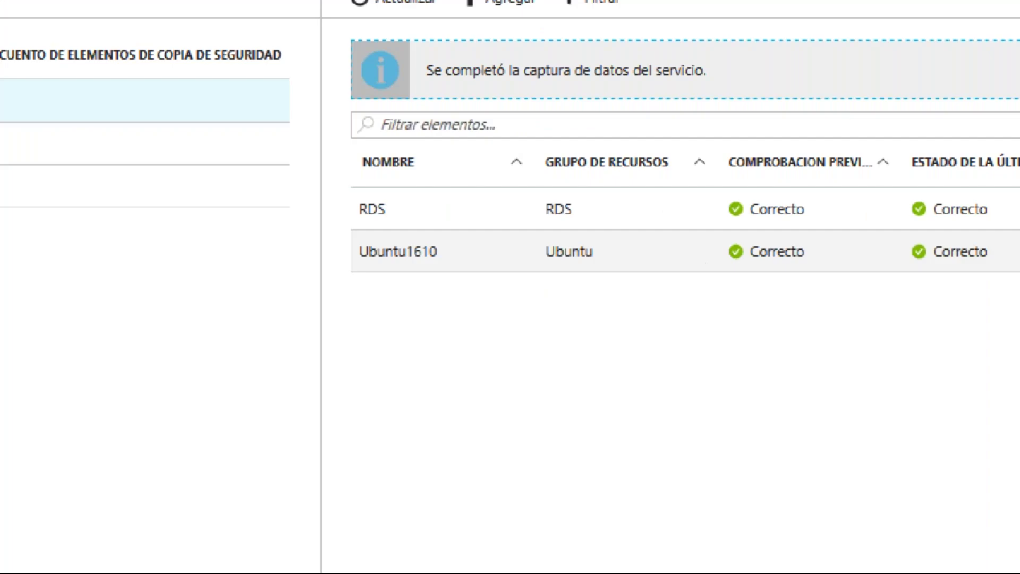
mouse_move(553, 221)
mouse_down()
mouse_move(537, 251)
mouse_move(548, 266)
mouse_up()
mouse_move(599, 223)
mouse_down()
mouse_move(615, 253)
mouse_move(587, 263)
mouse_up()
key(Escape)
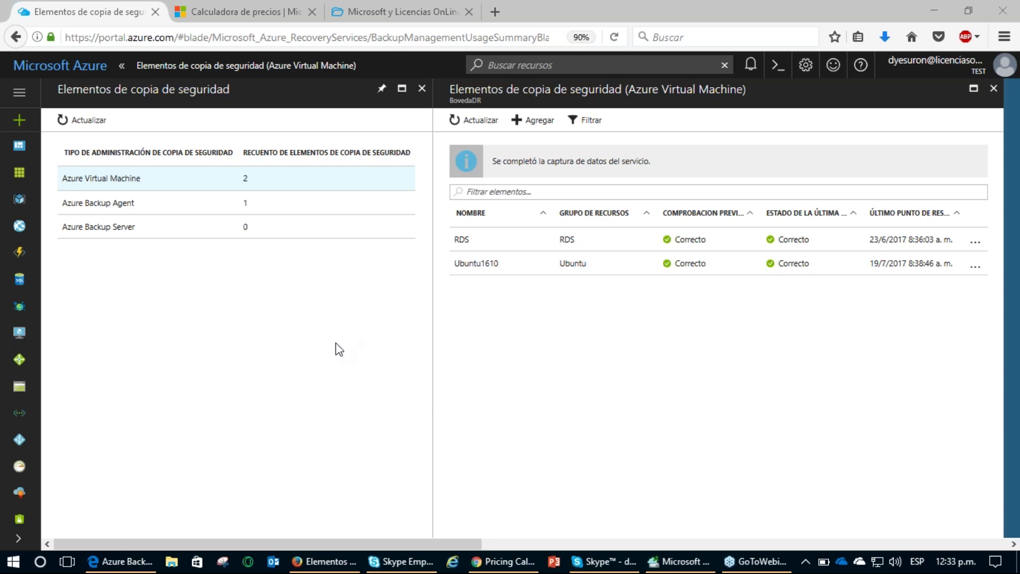
Show the first page of the Azure Backup PDF and return to the pricing calculator
click(131, 562)
scroll(254, 278, up, 20)
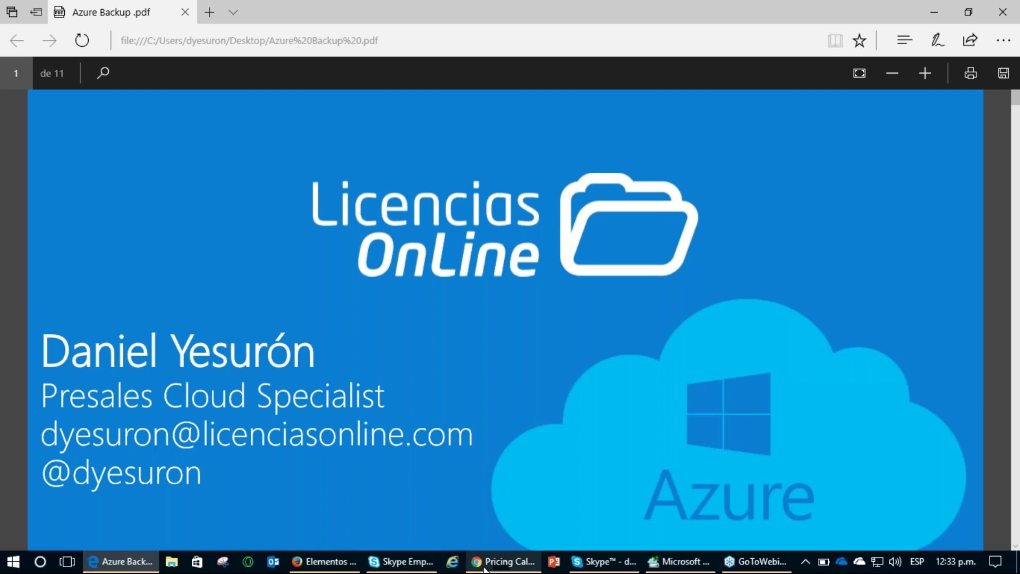
click(504, 561)
click(324, 562)
click(266, 12)
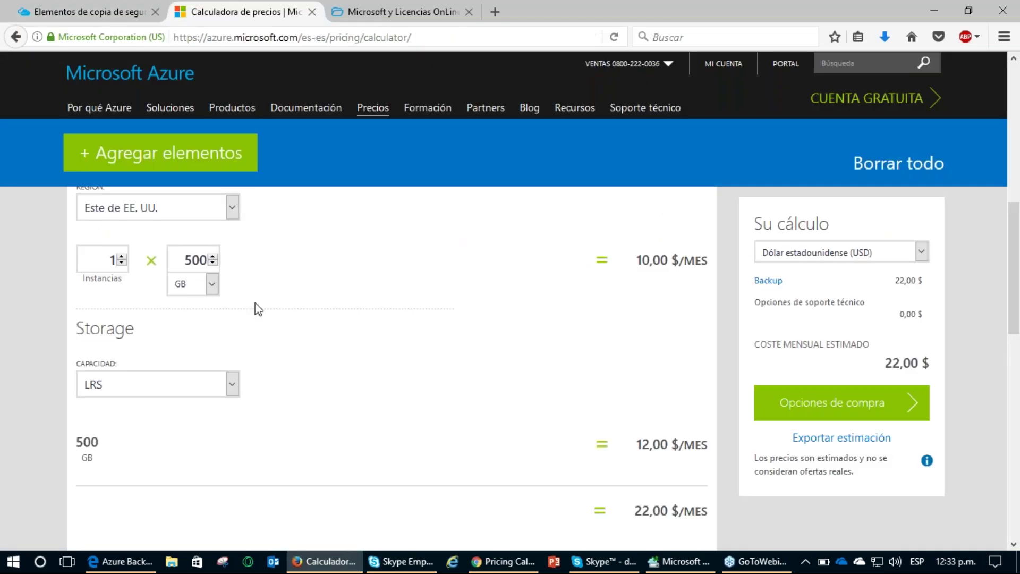
Set the Backup instance size to 128 GB
scroll(323, 340, down, 1)
double_click(184, 259)
click(205, 256)
key(BackSpace)
key(BackSpace)
key(BackSpace)
text(18)
drag(194, 260, 212, 262)
text(128)
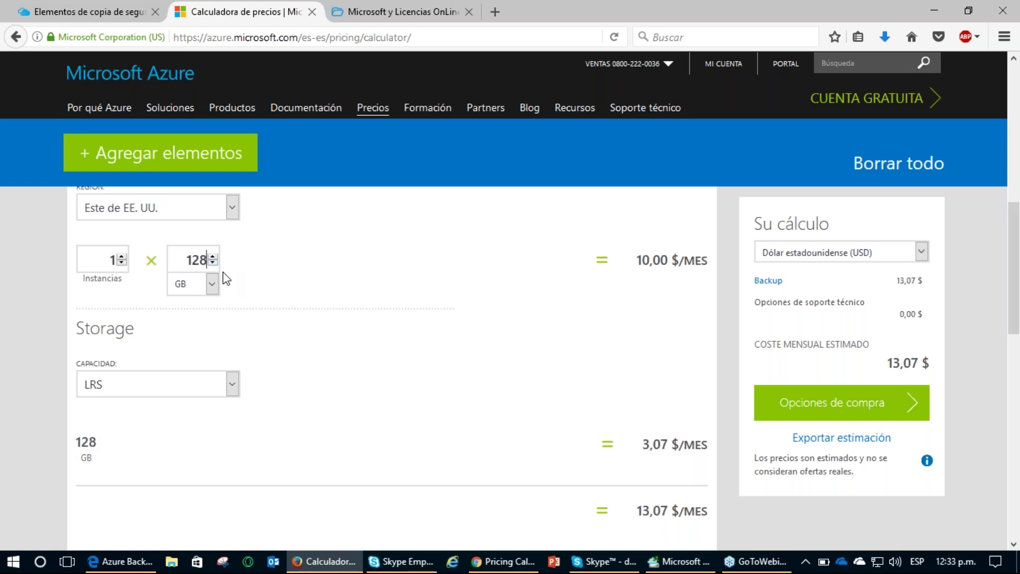
Configure the Backup estimate for 2 instances of 1 TB each
click(193, 260)
drag(193, 259, 213, 259)
click(209, 259)
key(BackSpace)
key(BackSpace)
click(212, 284)
click(203, 323)
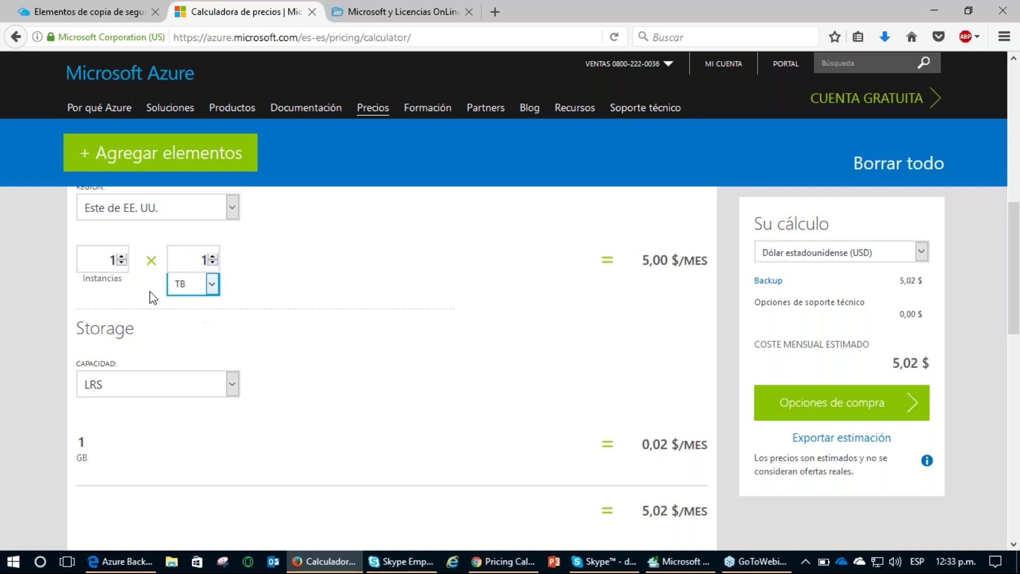
double_click(110, 260)
text(2)
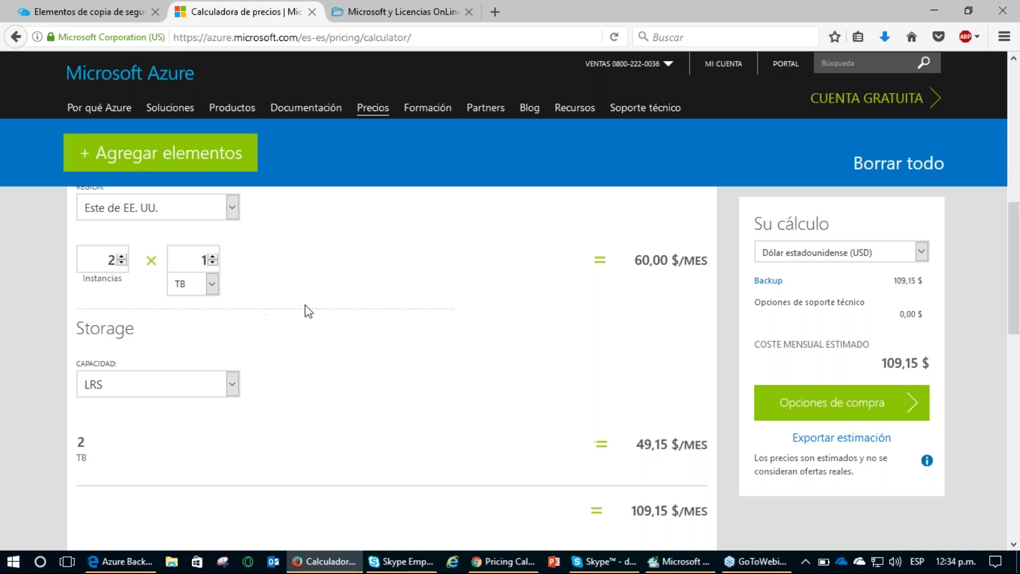
scroll(436, 414, up, 3)
scroll(403, 416, down, 3)
double_click(204, 260)
key(alt+Tab)
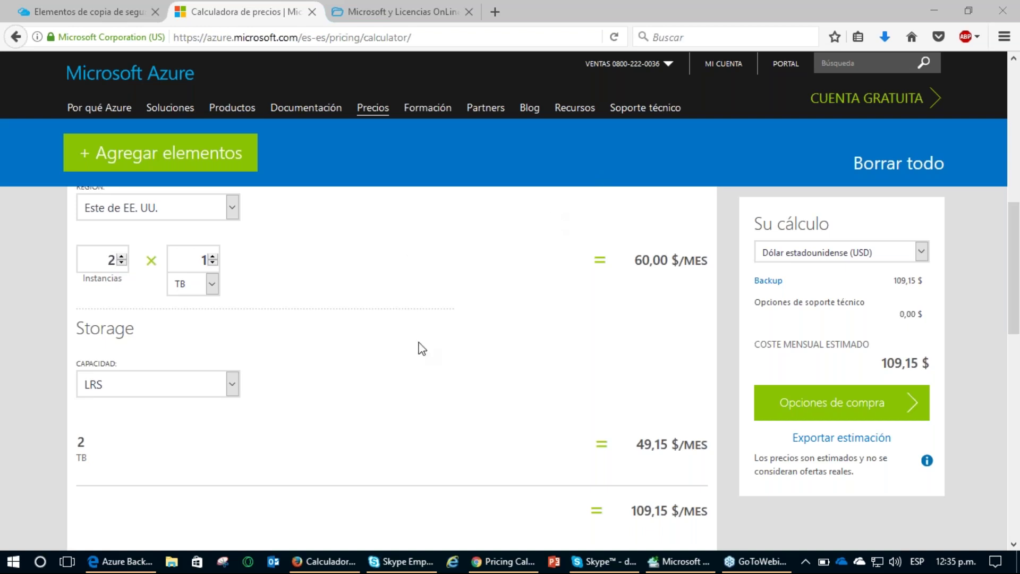
scroll(378, 366, down, 2)
scroll(378, 359, up, 2)
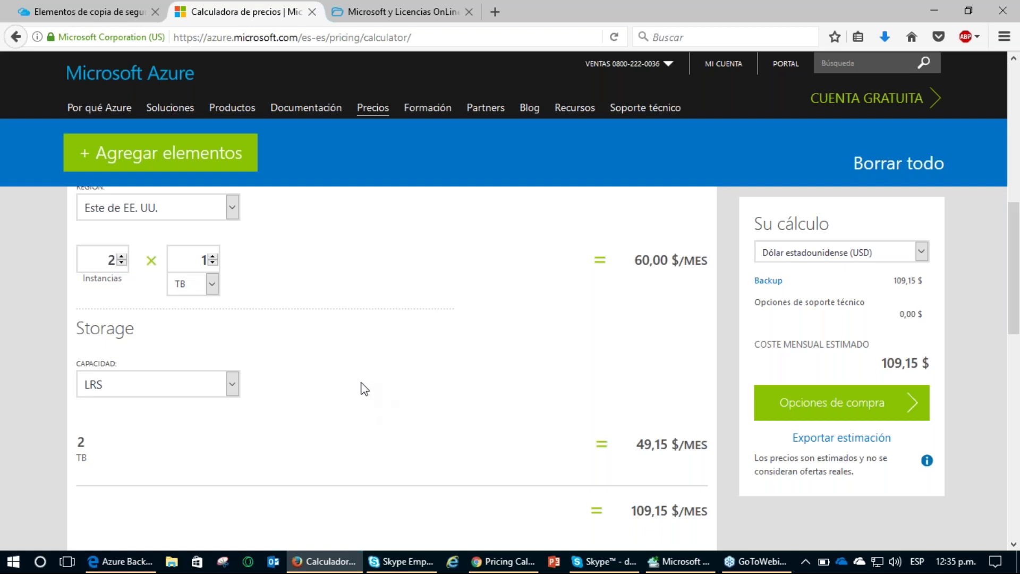
Reduce the Backup estimate to 1 instance and highlight the total monthly cost
scroll(366, 372, up, 2)
click(121, 349)
scroll(395, 372, down, 1)
scroll(396, 369, down, 1)
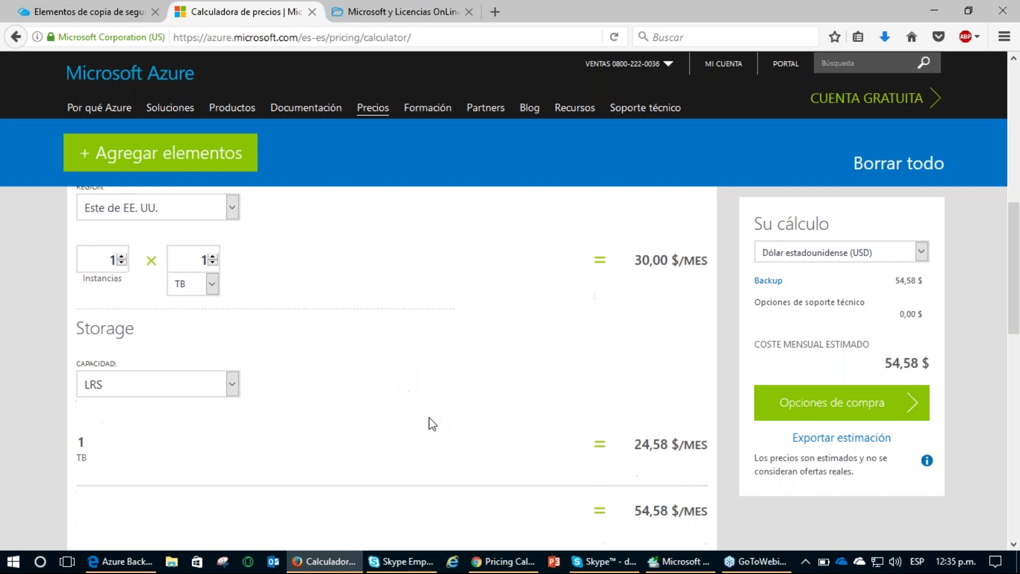
drag(635, 509, 673, 504)
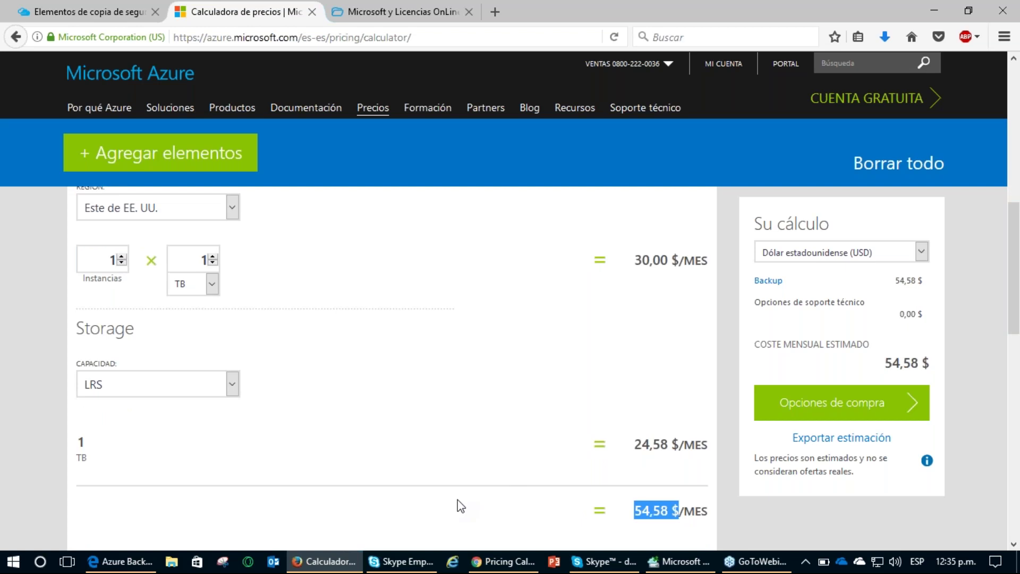
Switch to the Azure portal and close both backup items views to get back to the Backup & DR dashboard
click(128, 12)
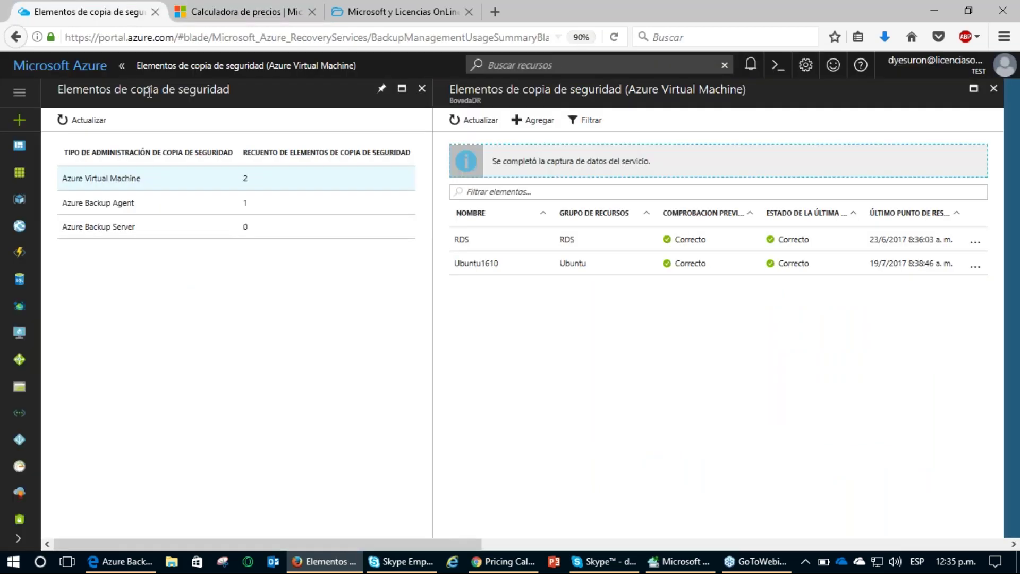
click(992, 91)
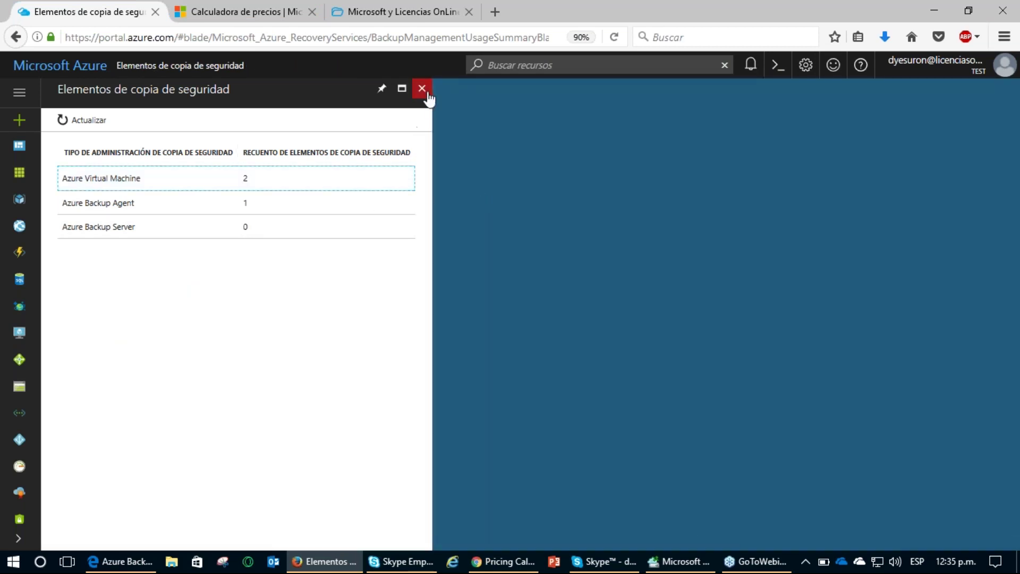
click(423, 89)
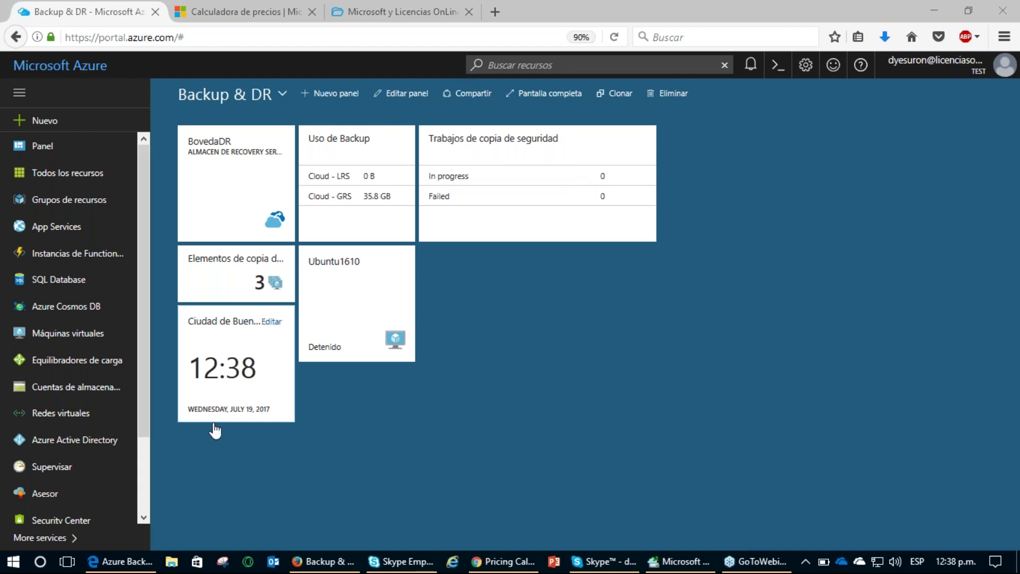
Switch to the Azure Backup PDF and show the "A tener en cuenta" component comparison table on page 7
click(122, 562)
scroll(213, 321, down, 1)
scroll(214, 321, down, 15)
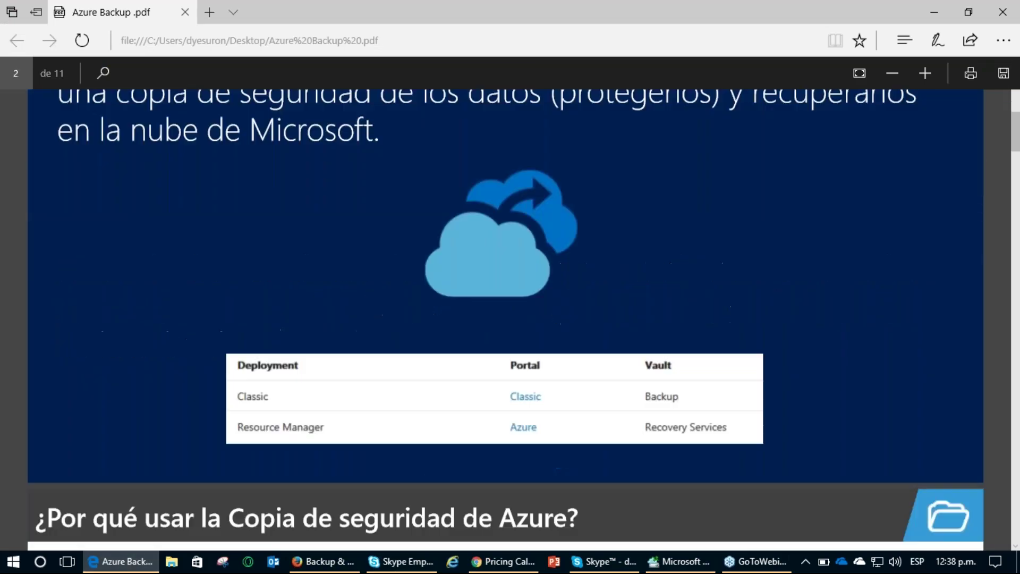
scroll(273, 300, down, 15)
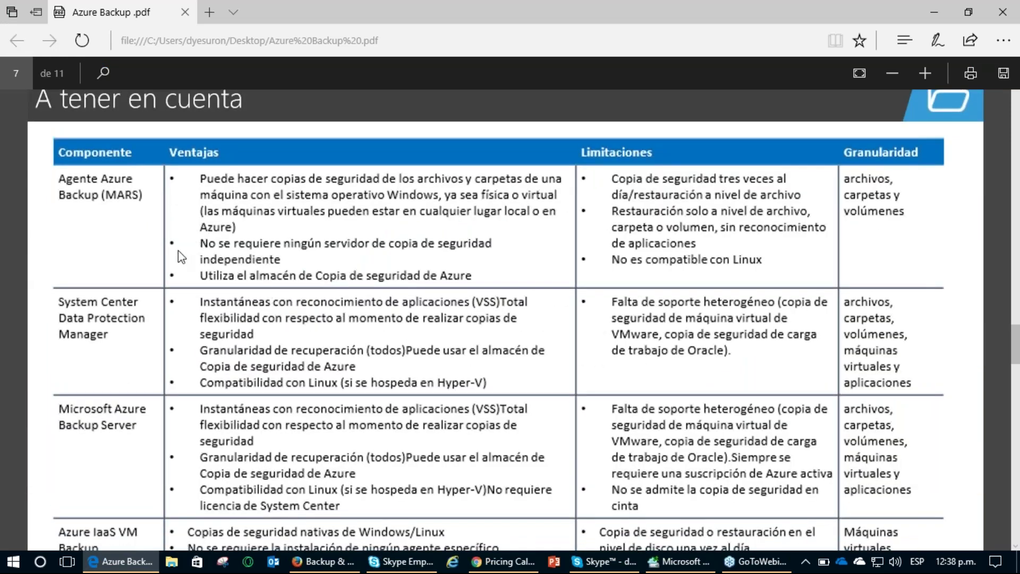
scroll(193, 241, down, 1)
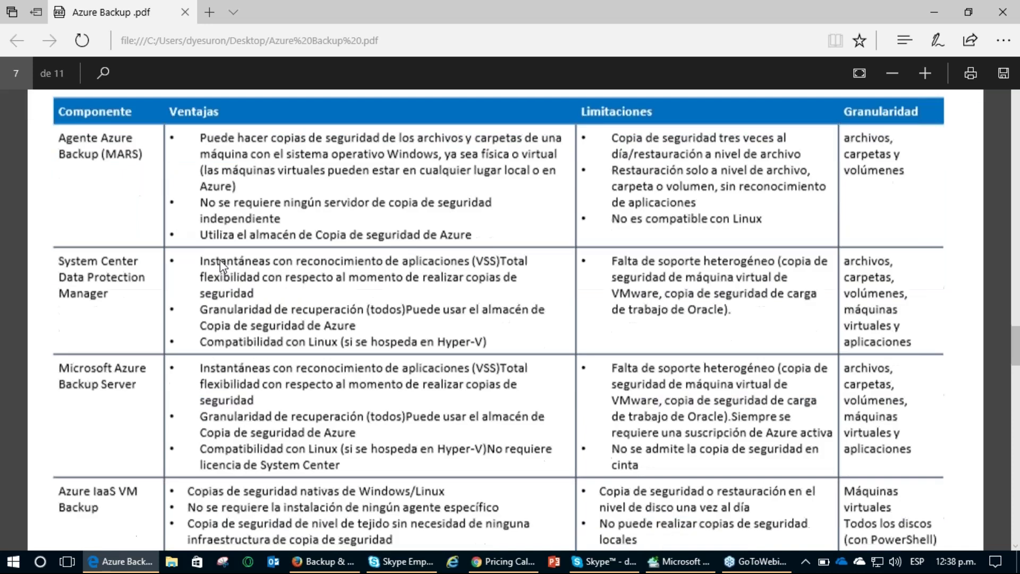
scroll(220, 263, up, 1)
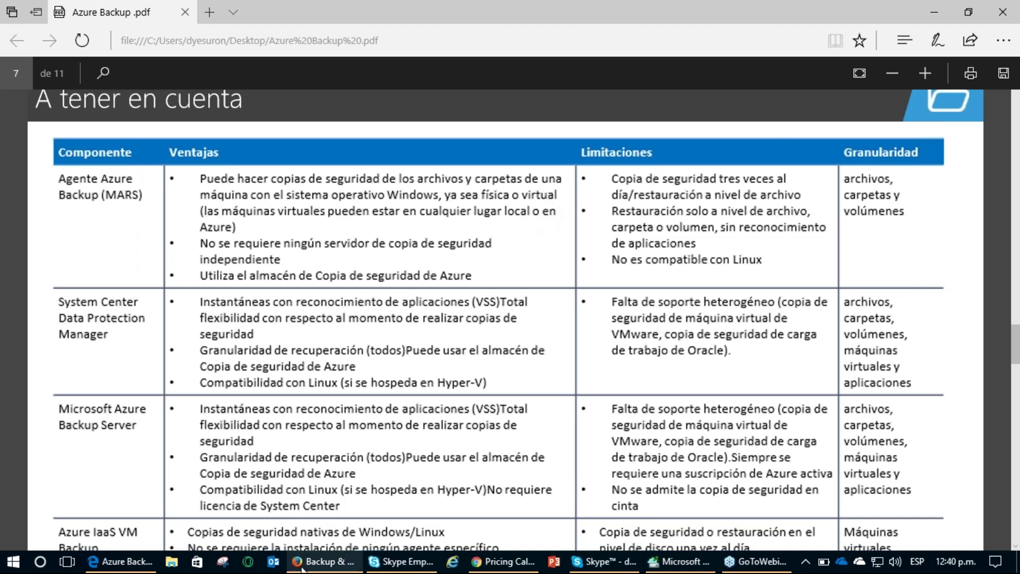
Switch to the Azure portal, list the Azure Virtual Machine backup items and show the actions available for RDS
click(322, 561)
click(227, 291)
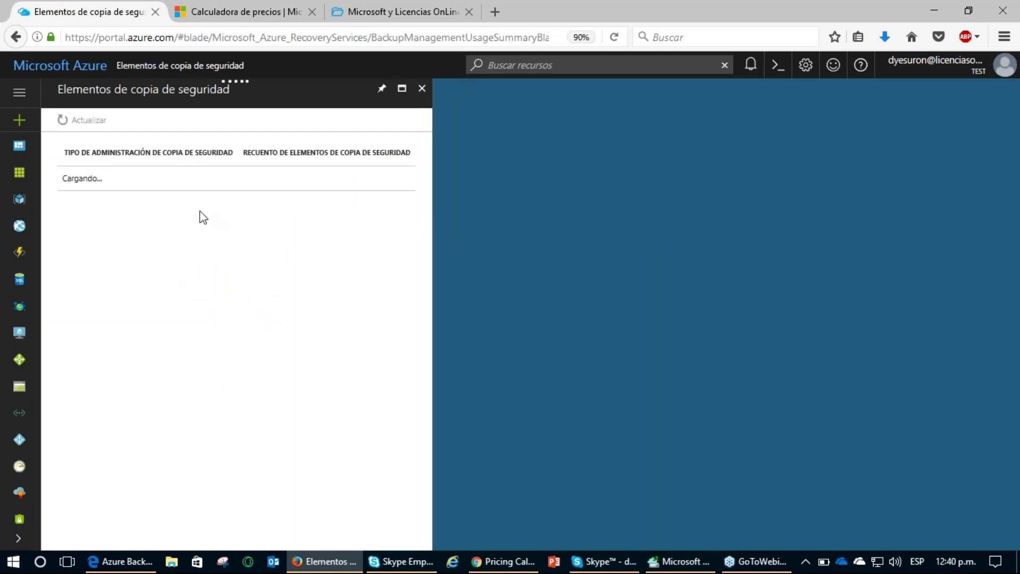
click(128, 180)
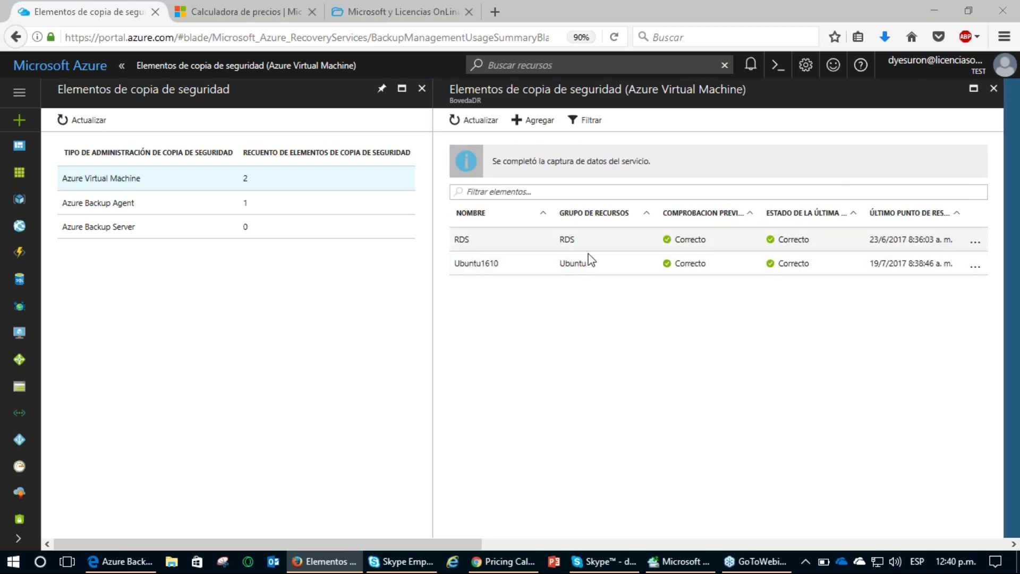
click(976, 246)
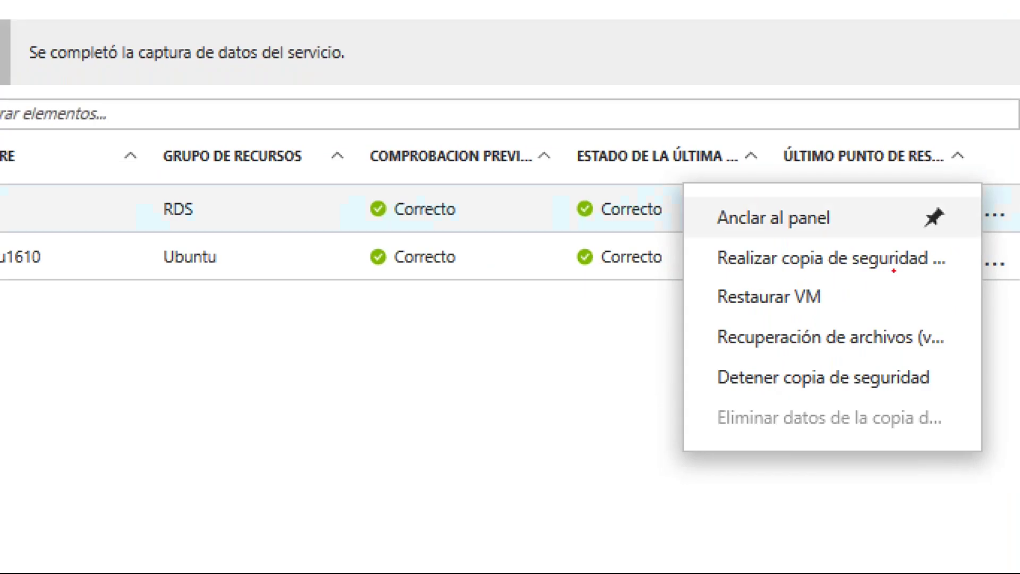
Mark the VM restore, file recovery, stop backup and delete backup data actions of RDS with red strokes, and dismiss the action list
drag(708, 298, 679, 268)
mouse_move(716, 313)
mouse_down()
mouse_move(700, 319)
mouse_move(706, 352)
mouse_move(722, 357)
mouse_up()
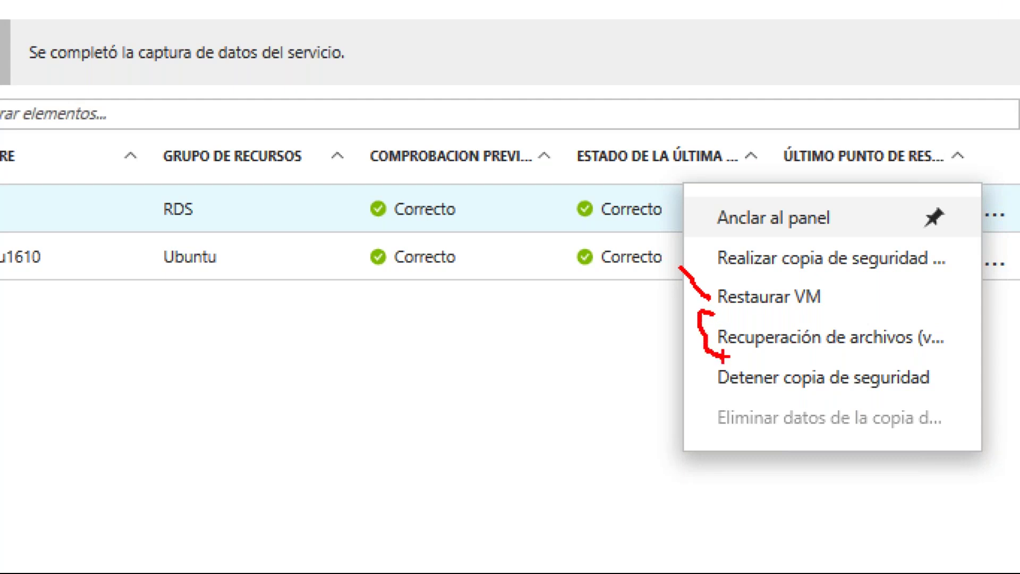
mouse_move(961, 320)
mouse_down()
mouse_move(977, 320)
mouse_move(990, 352)
mouse_move(970, 352)
mouse_up()
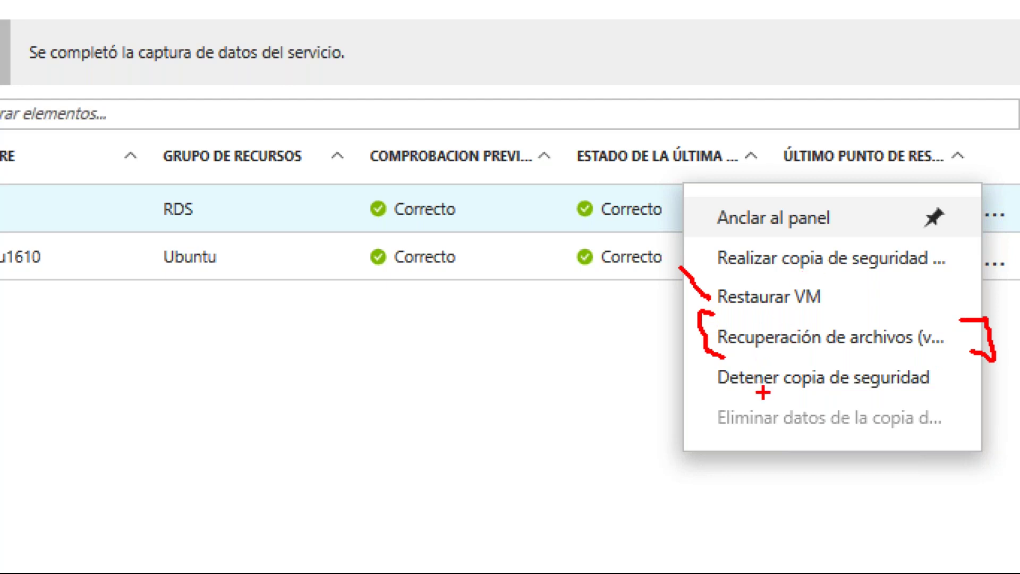
mouse_move(747, 396)
mouse_down()
mouse_move(822, 405)
mouse_move(895, 394)
mouse_up()
mouse_move(727, 436)
mouse_down()
mouse_move(889, 432)
mouse_move(957, 449)
mouse_up()
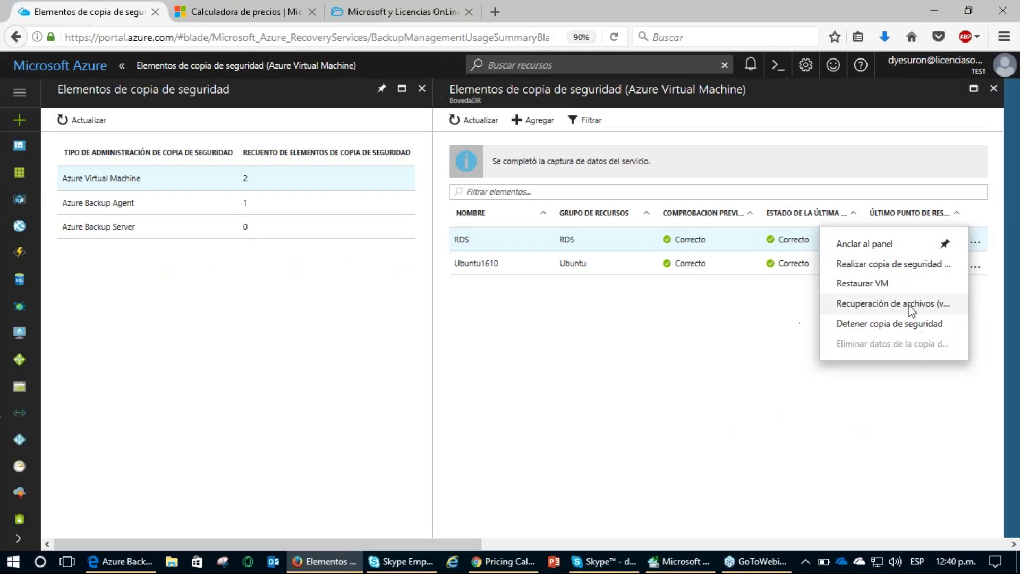
click(645, 339)
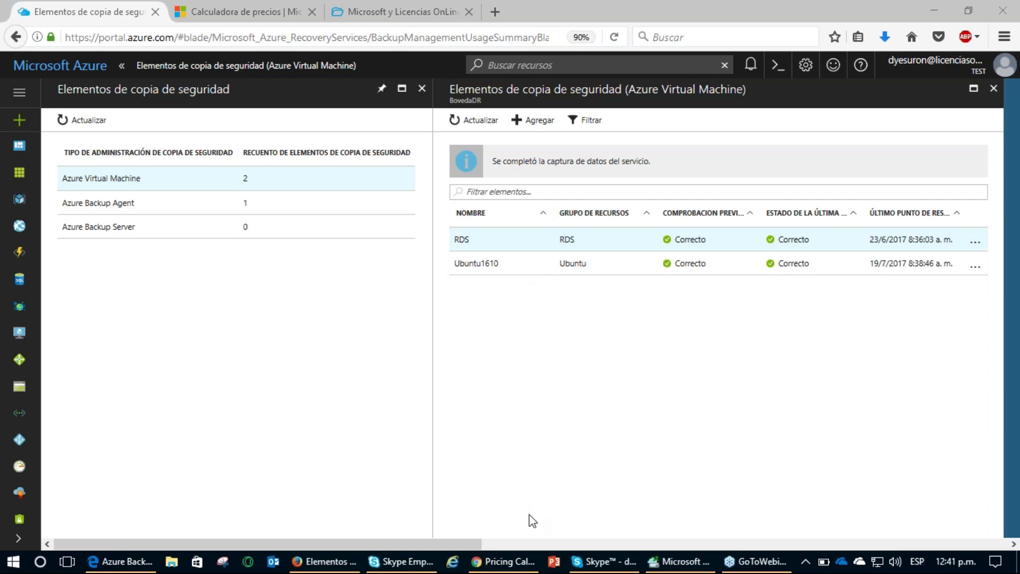
Switch to the Microsoft Azure Backup agent and open the Schedule Backup Wizard
click(662, 562)
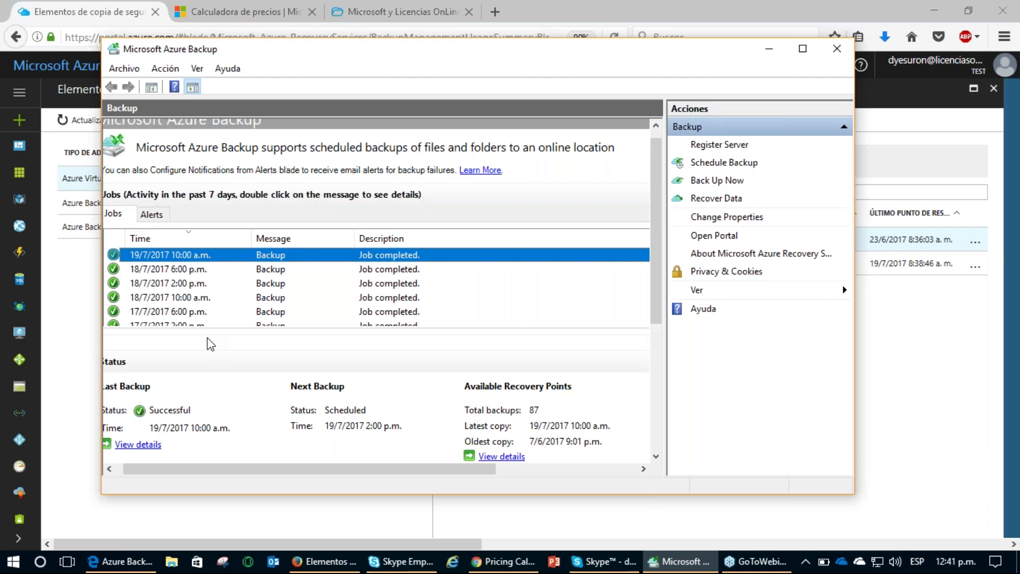
drag(293, 49, 277, 51)
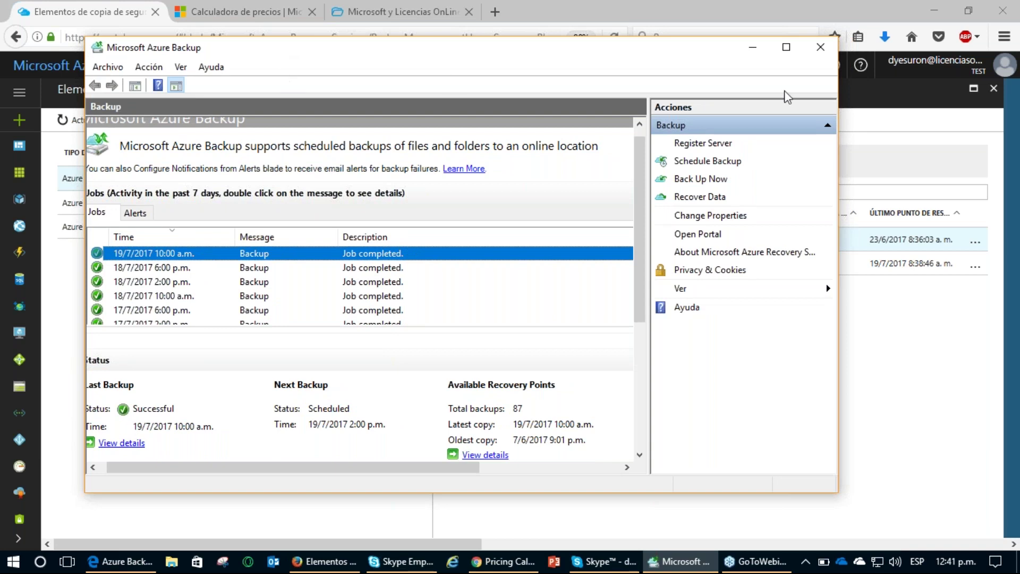
click(950, 92)
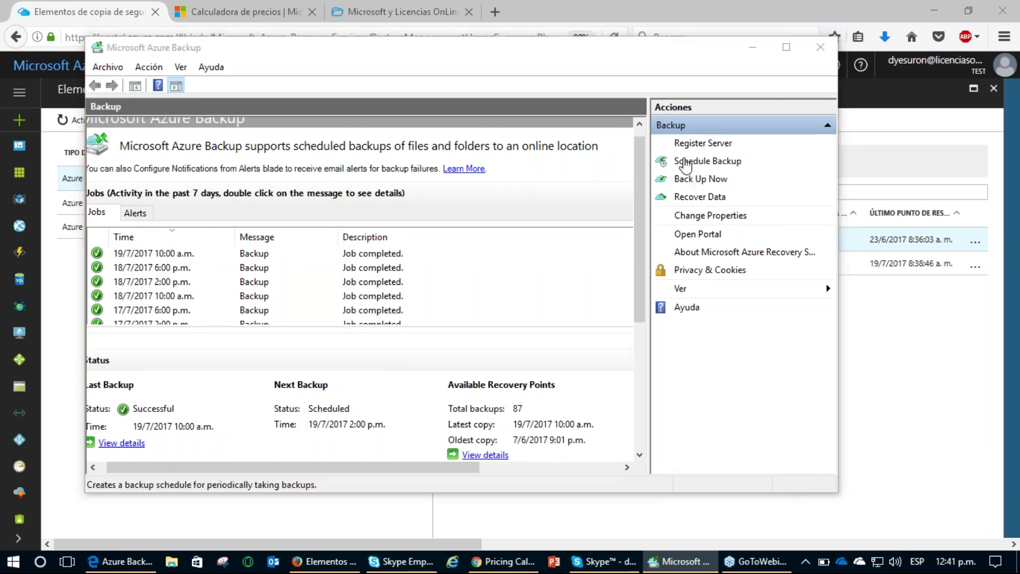
click(685, 166)
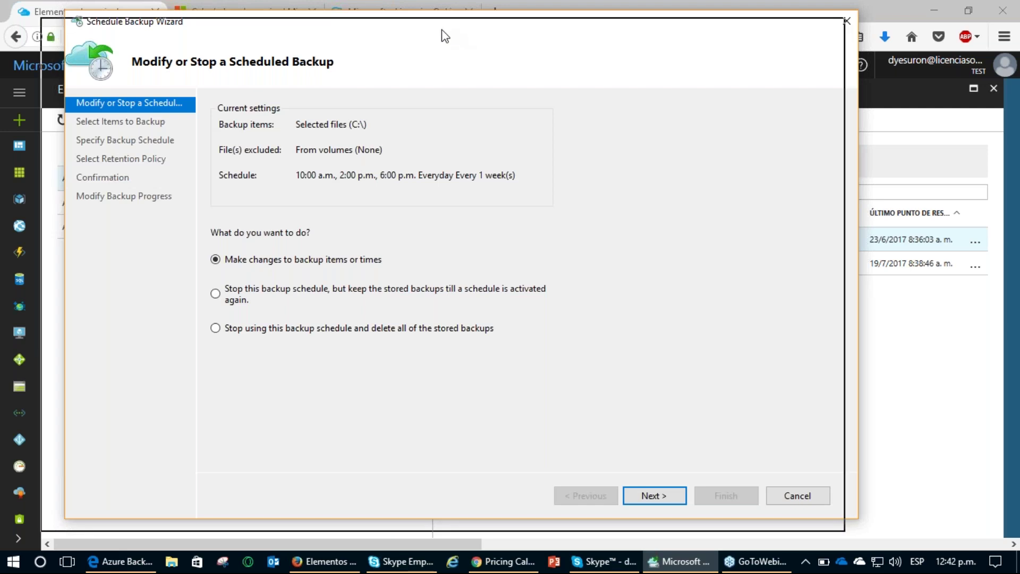
drag(464, 33, 469, 30)
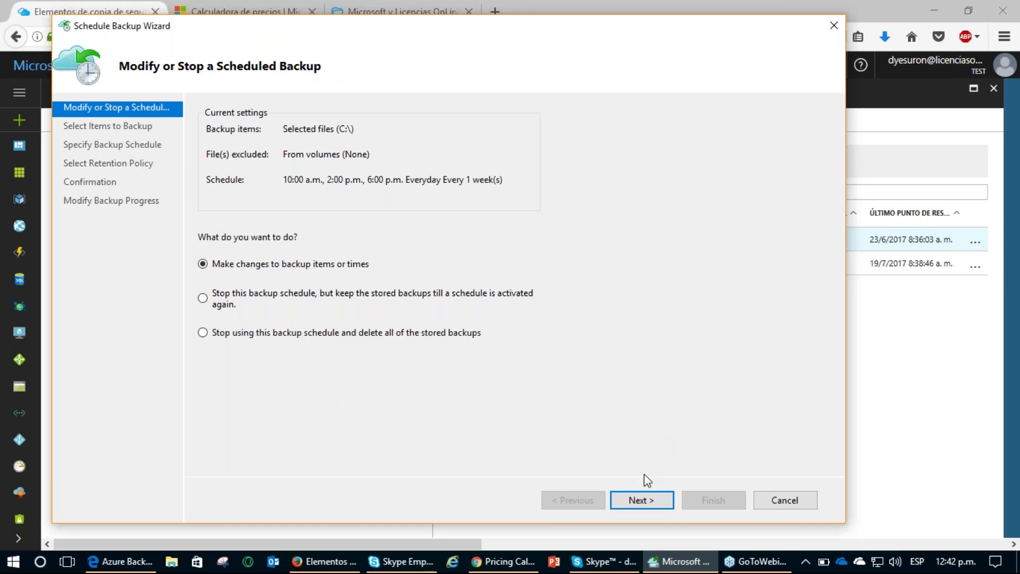
Review the wizard's backup items, schedule and retention policy, highlight the yearly retention period, and cancel without changing the schedule
click(644, 502)
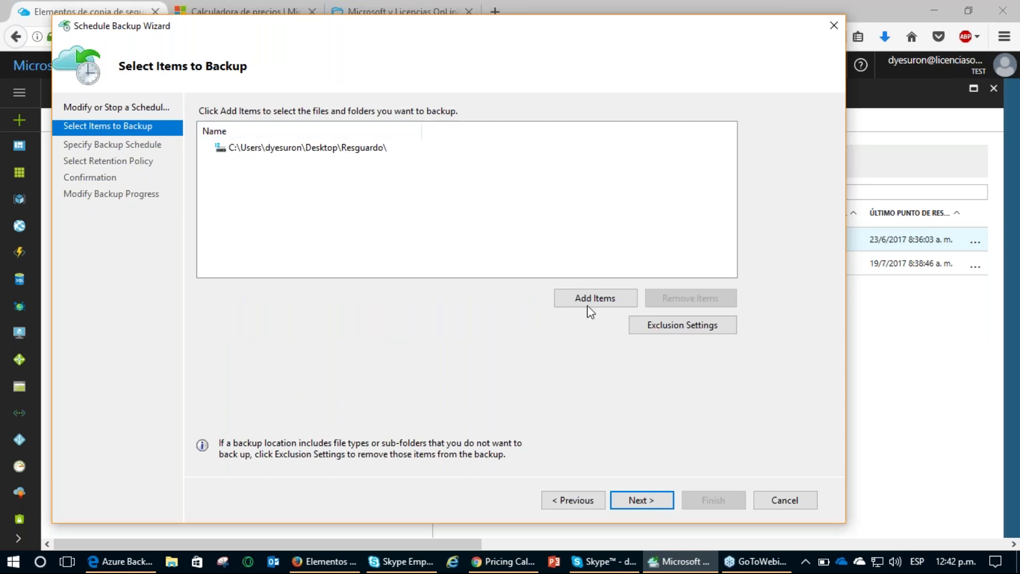
click(633, 502)
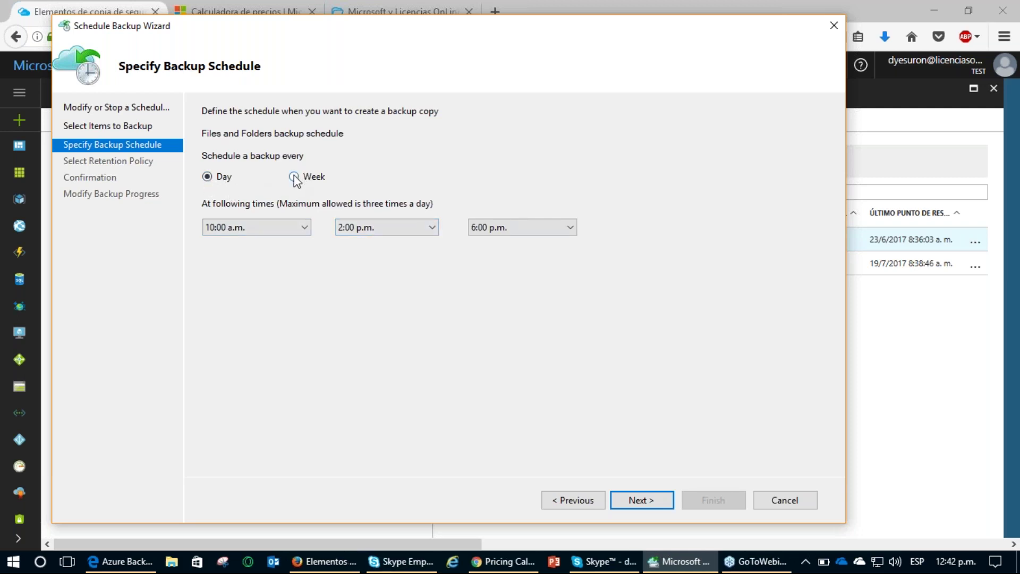
click(651, 499)
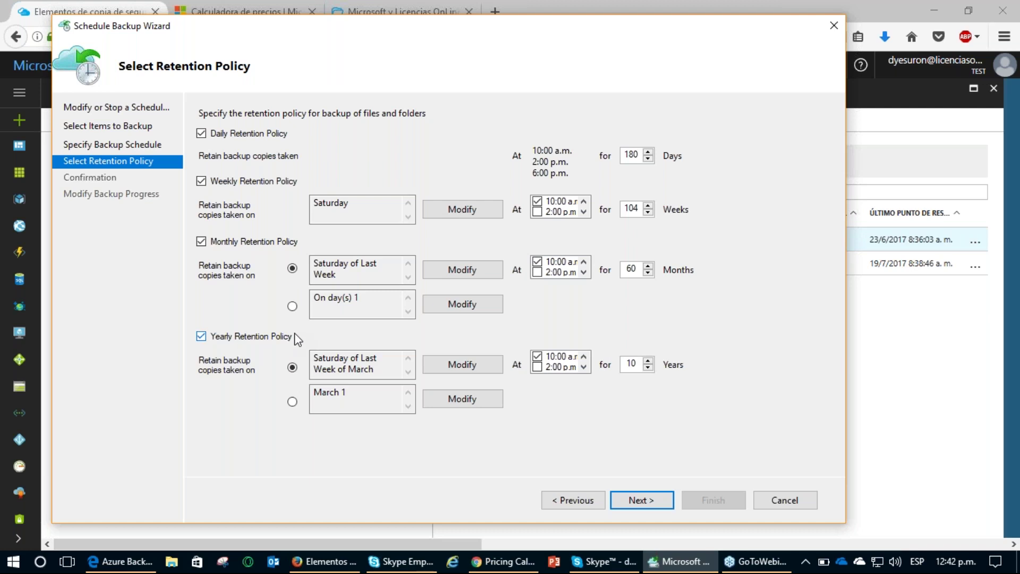
double_click(629, 364)
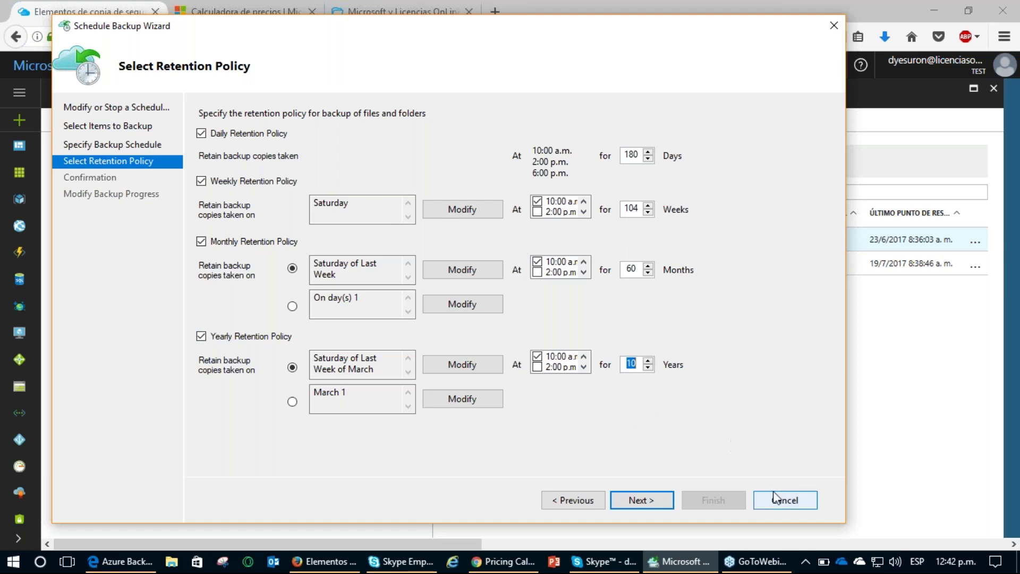
click(780, 504)
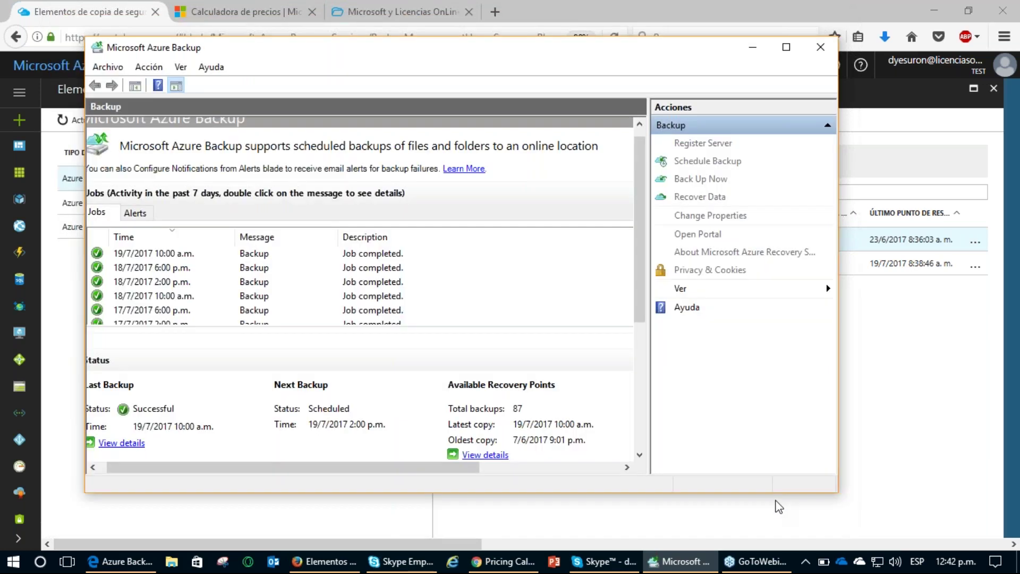
Minimize the Microsoft Azure Backup agent to get back to the portal's virtual machine backup items
drag(577, 54, 536, 78)
click(718, 65)
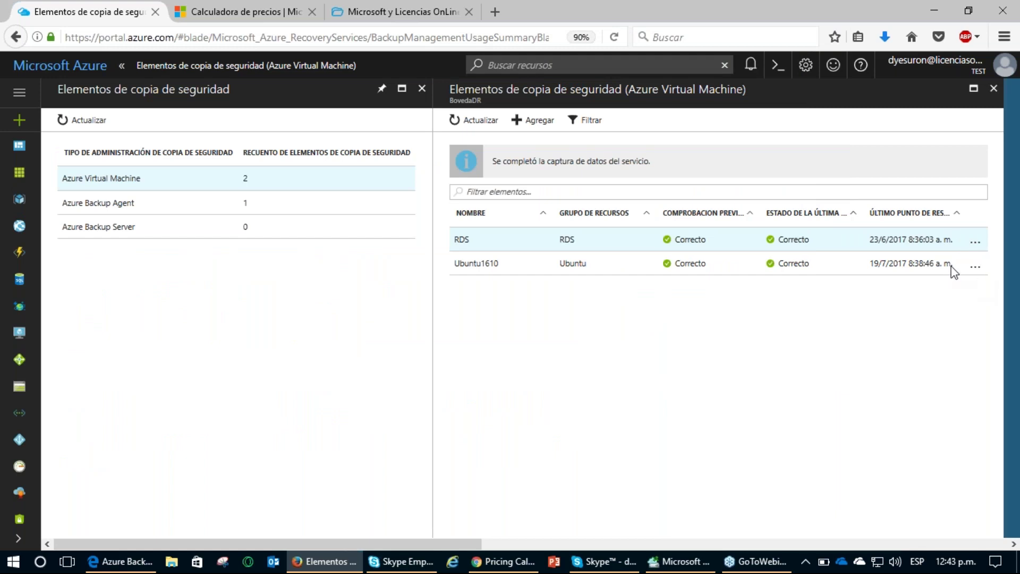
click(684, 563)
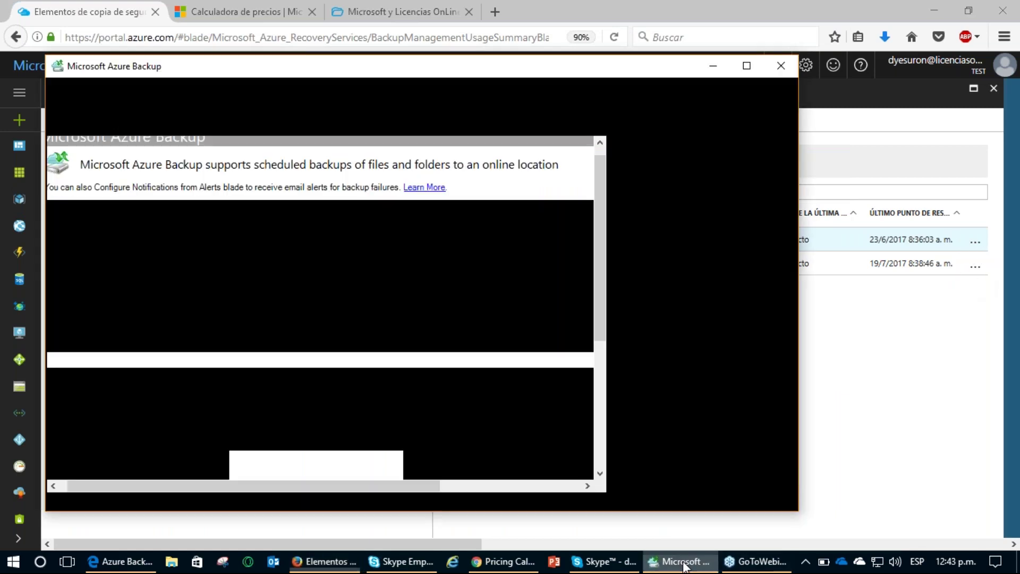
click(684, 563)
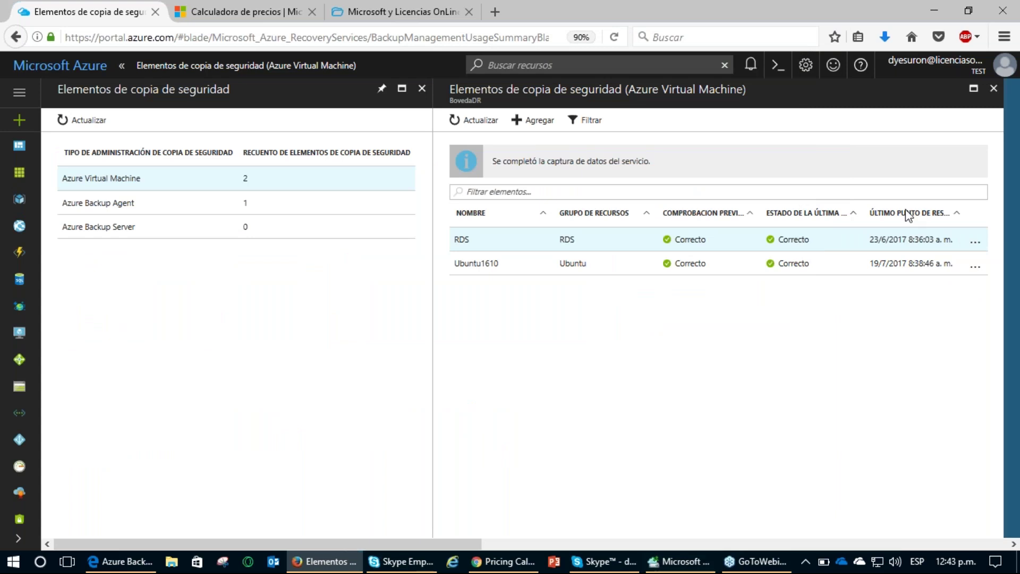
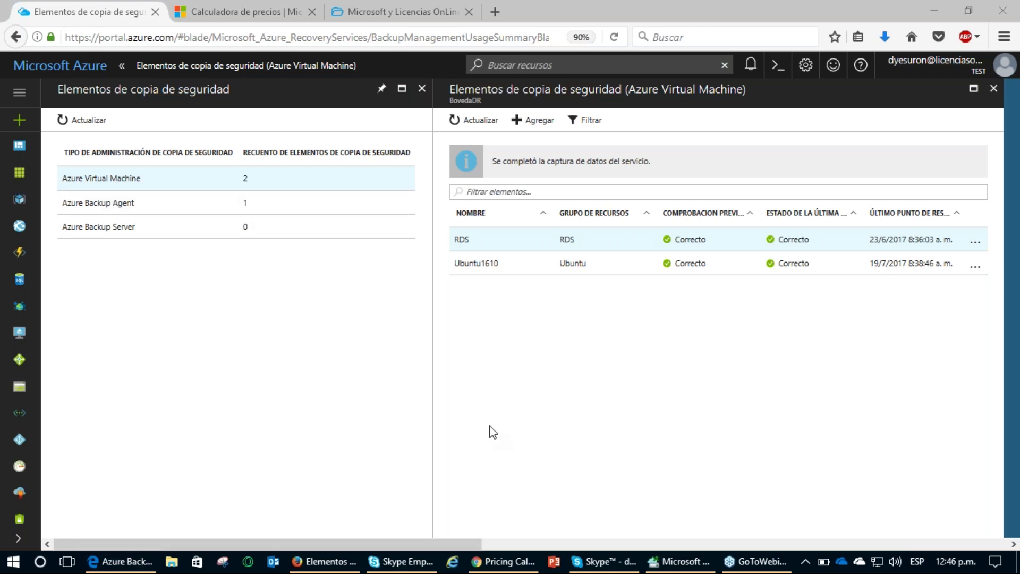
Switch to the Azure pricing calculator and set the Backup estimate to 3 instances of 15 GB each
click(287, 11)
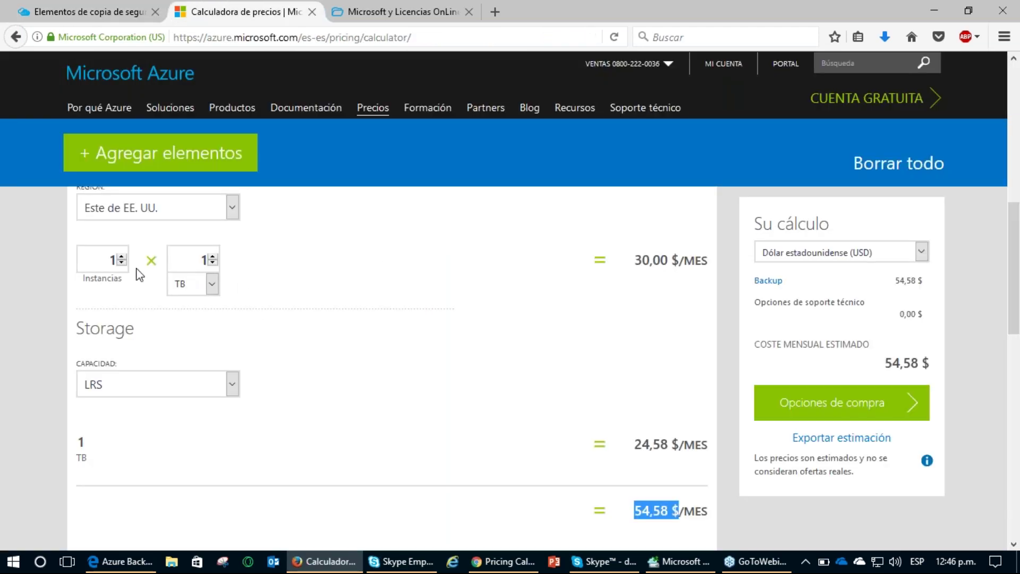
click(108, 255)
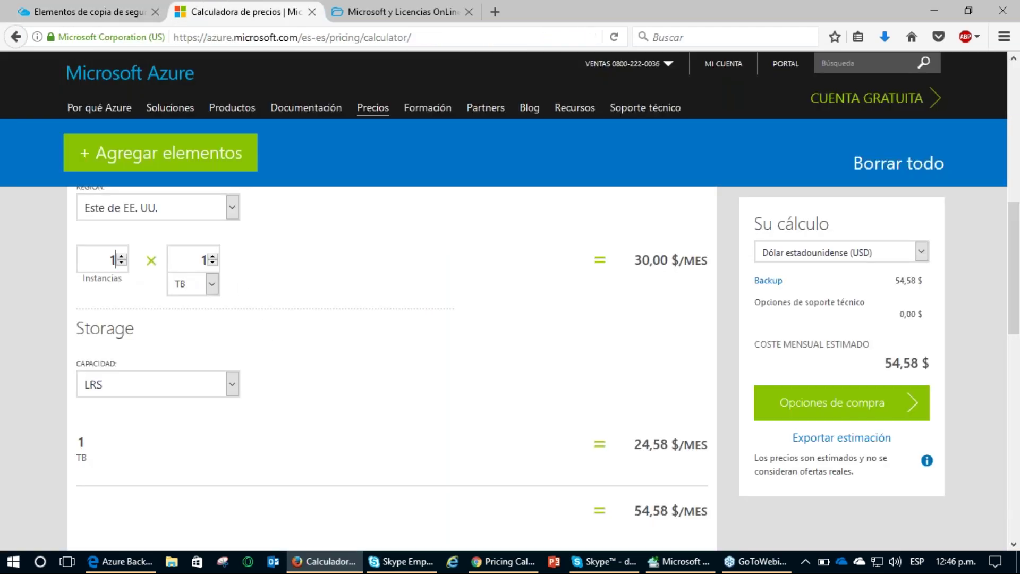
key(BackSpace)
text(3)
click(205, 260)
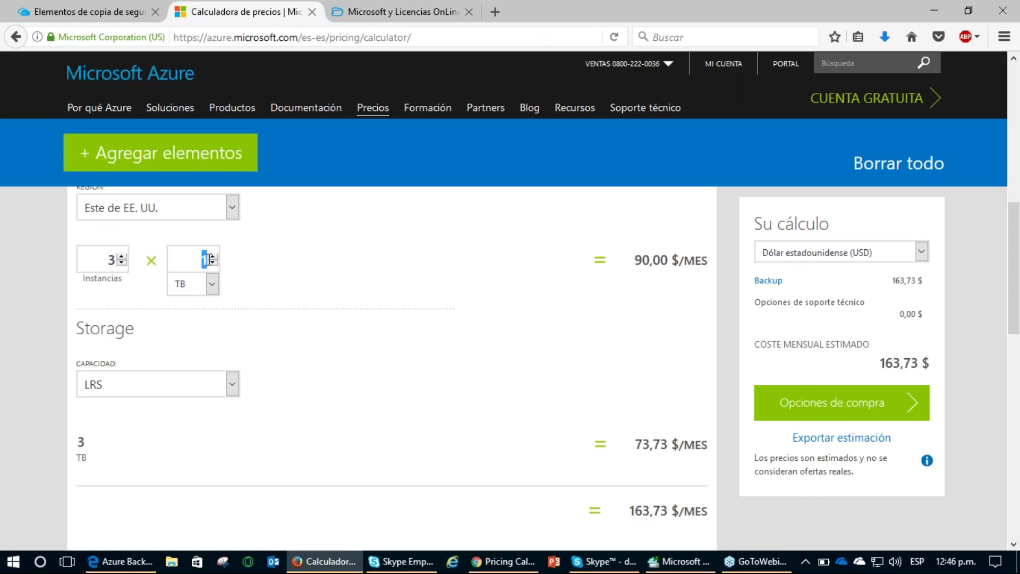
click(212, 282)
click(202, 299)
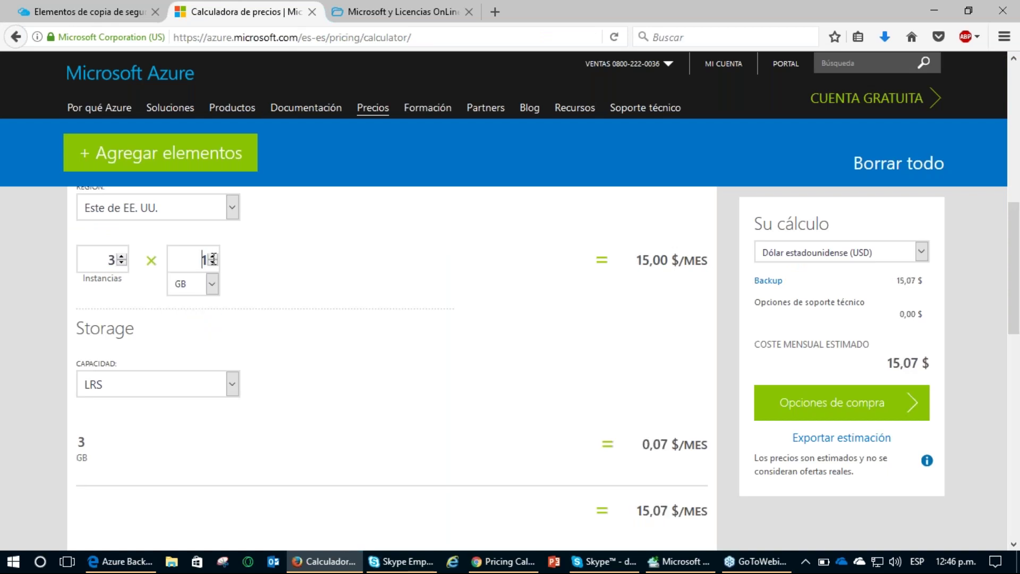
text(5)
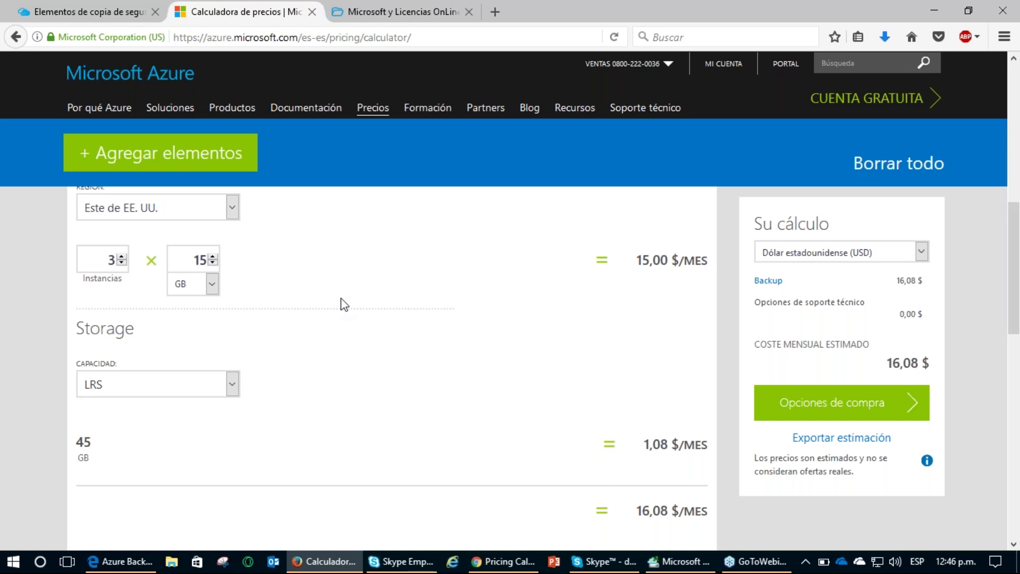
Highlight the estimate's storage cost line and set the instance size to 16 GB
drag(69, 460, 708, 445)
click(203, 351)
click(213, 258)
click(214, 257)
click(213, 264)
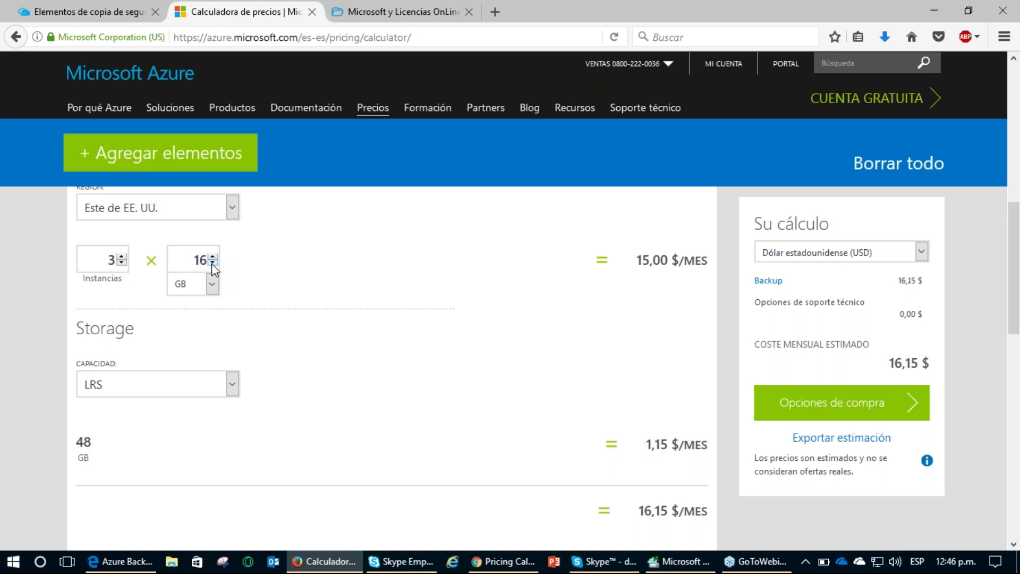
Highlight the total monthly cost of the Backup estimate and clear the selection
scroll(563, 406, down, 3)
scroll(583, 388, up, 3)
mouse_move(642, 509)
mouse_down()
mouse_move(713, 515)
mouse_move(638, 513)
mouse_up()
click(707, 513)
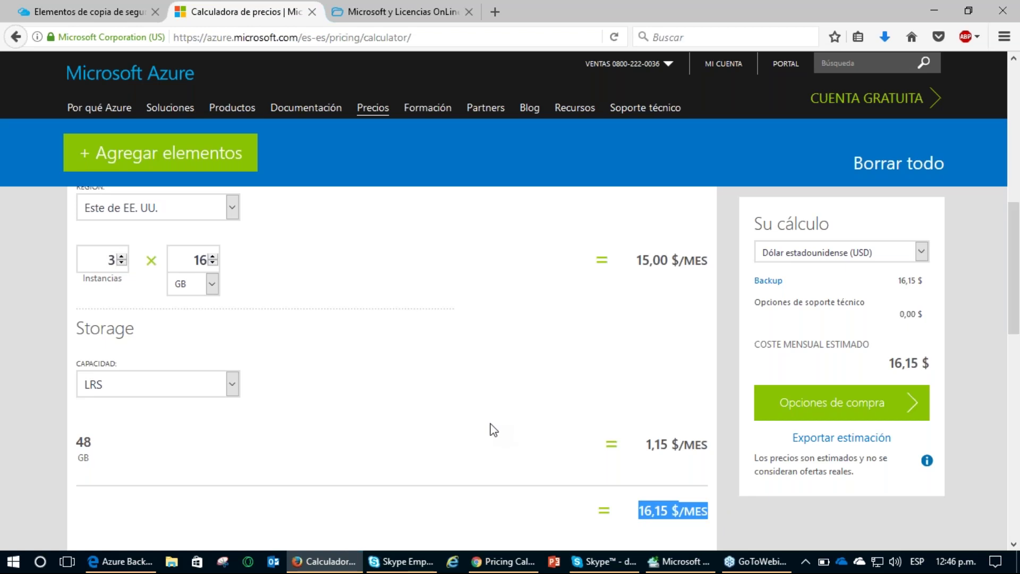
click(536, 439)
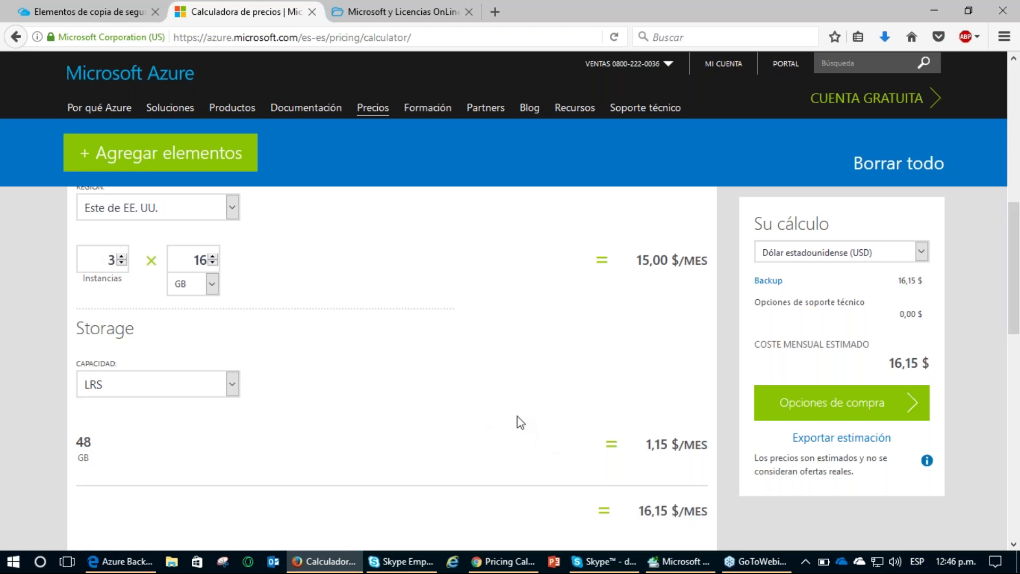
Highlight the estimate's instance count, instance size and total storage capacity, and clear the selection
double_click(110, 261)
key(Tab)
click(93, 436)
triple_click(93, 436)
click(317, 438)
Switch to the Azure portal, view the Ubuntu1610 backup item's details and close them
click(123, 20)
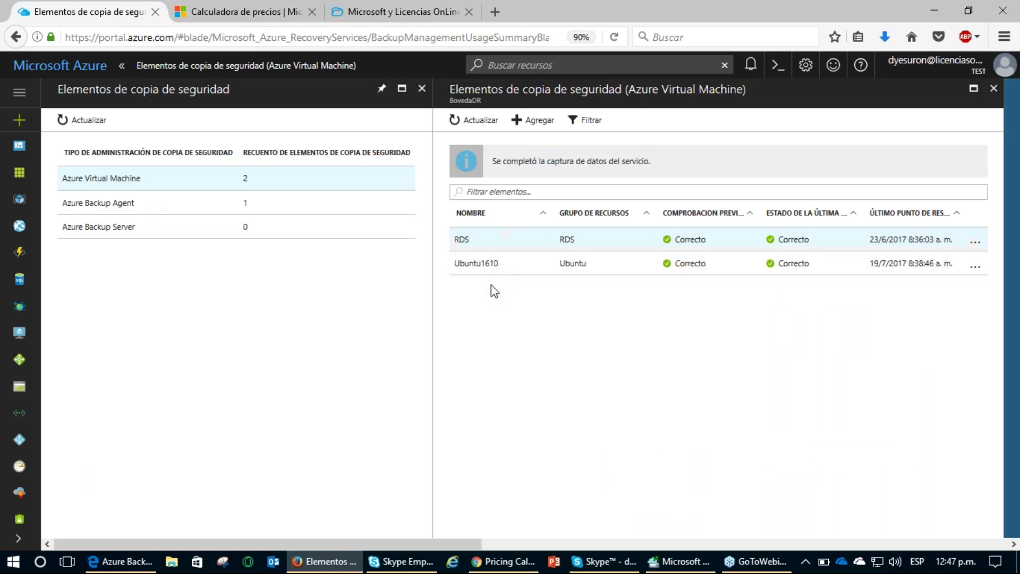
click(487, 266)
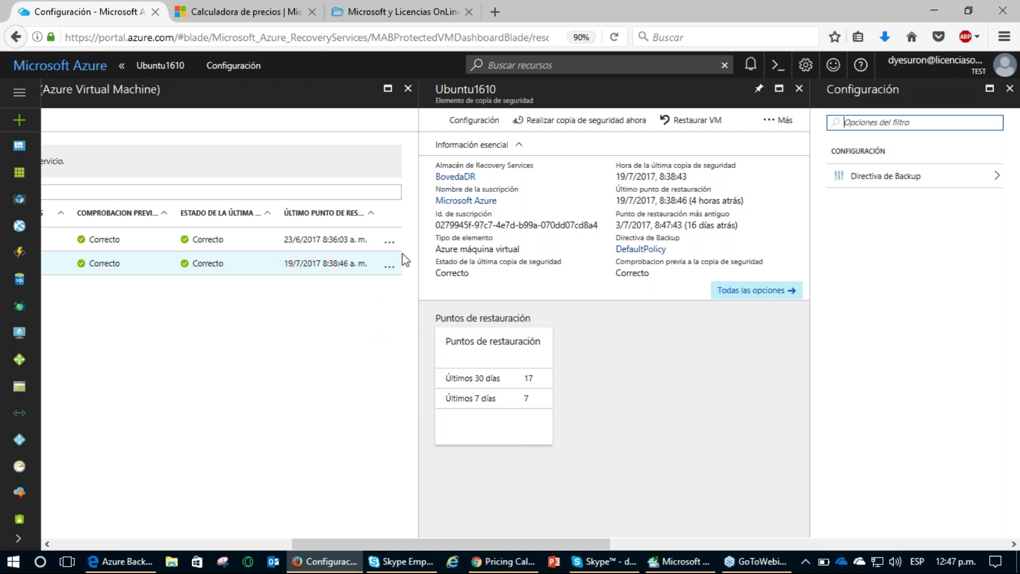
click(800, 89)
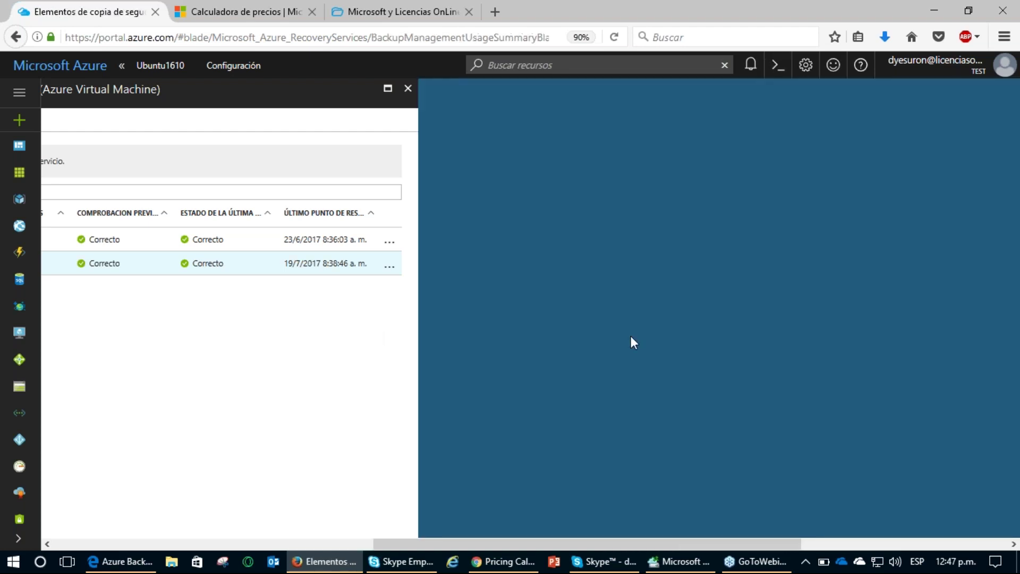
Close the virtual machine list and the backup items overview to get back to the Backup & DR dashboard
drag(548, 544, 457, 551)
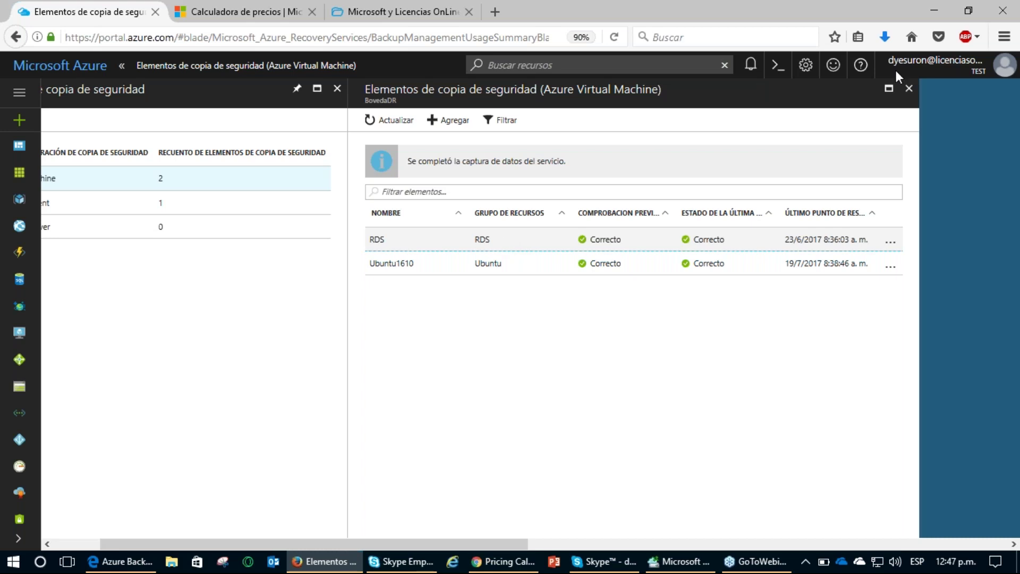
click(910, 89)
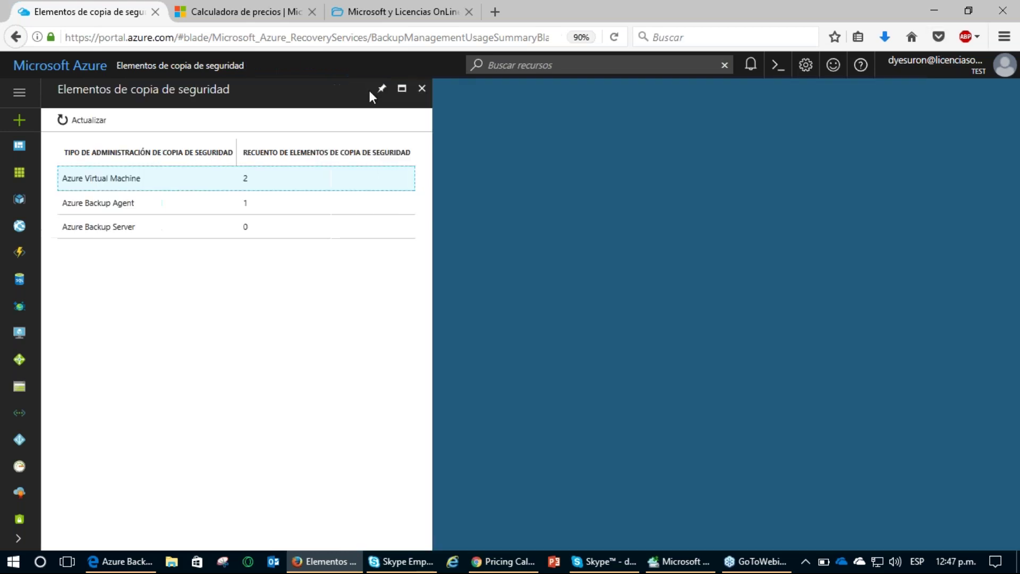
click(422, 88)
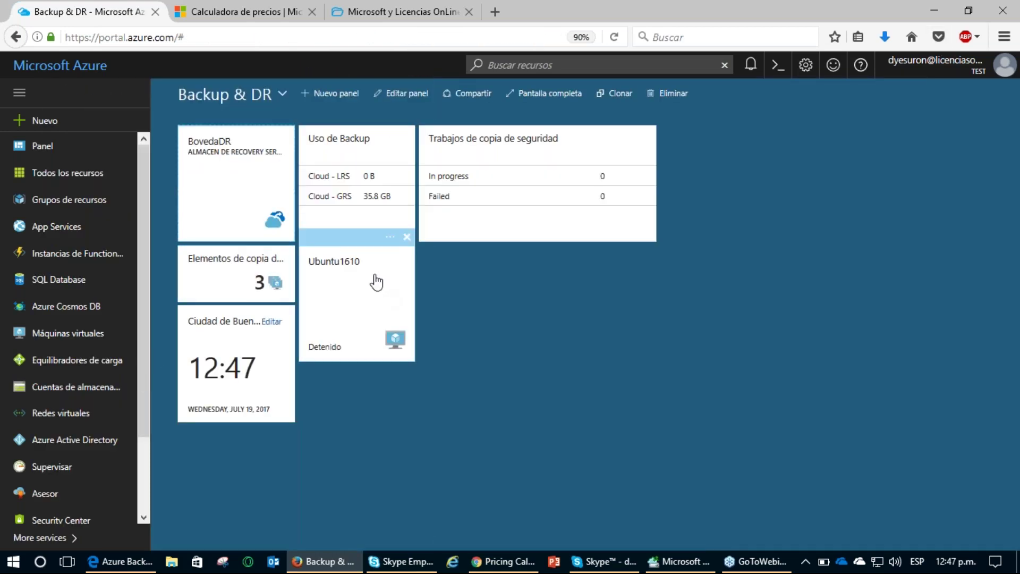
Circle the Ubuntu1610 tile on the dashboard, and open the Azure Virtual Machine list of backup items
mouse_move(361, 240)
mouse_down()
mouse_move(287, 359)
mouse_move(393, 251)
mouse_move(341, 255)
mouse_up()
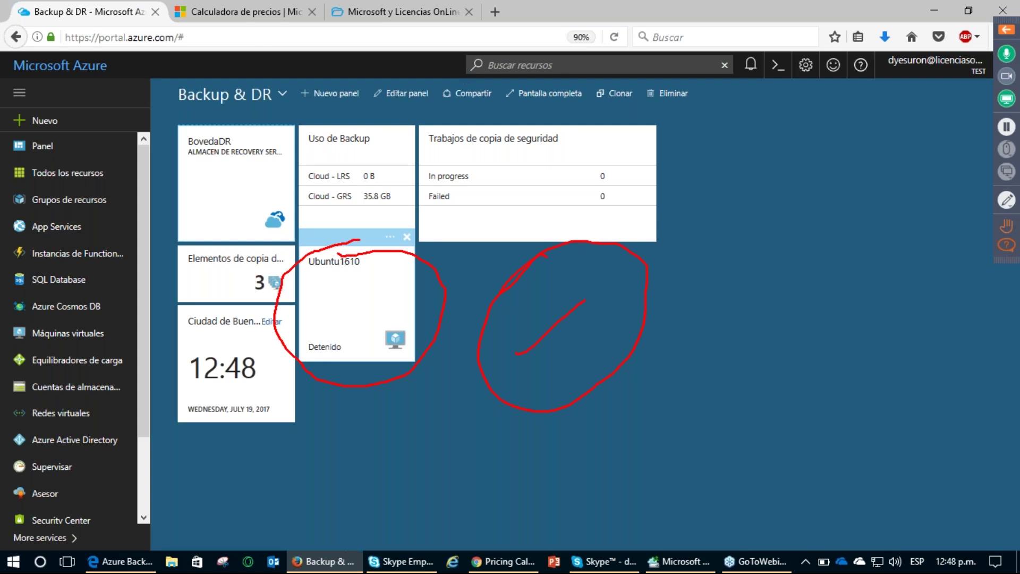
click(237, 284)
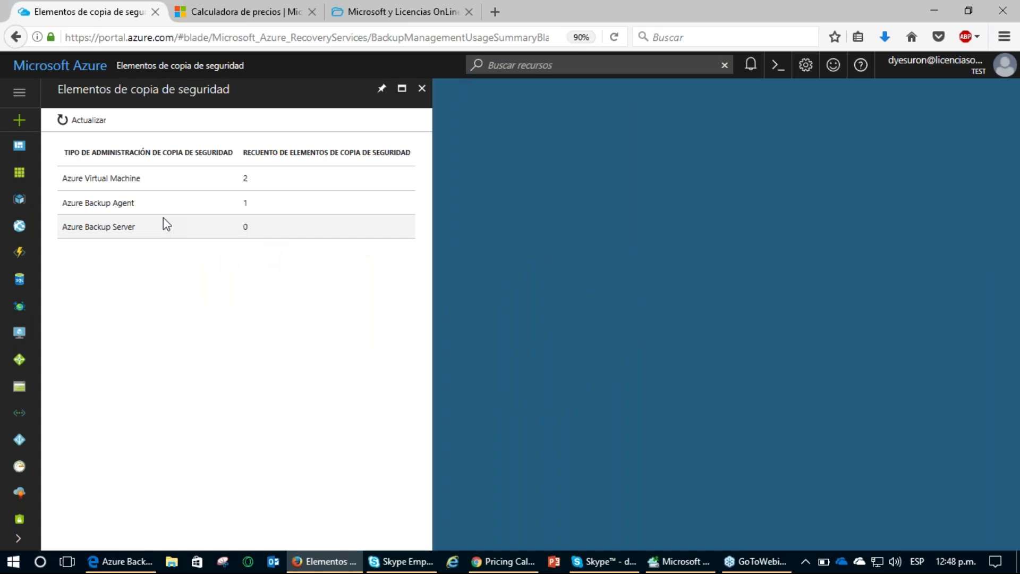
click(126, 190)
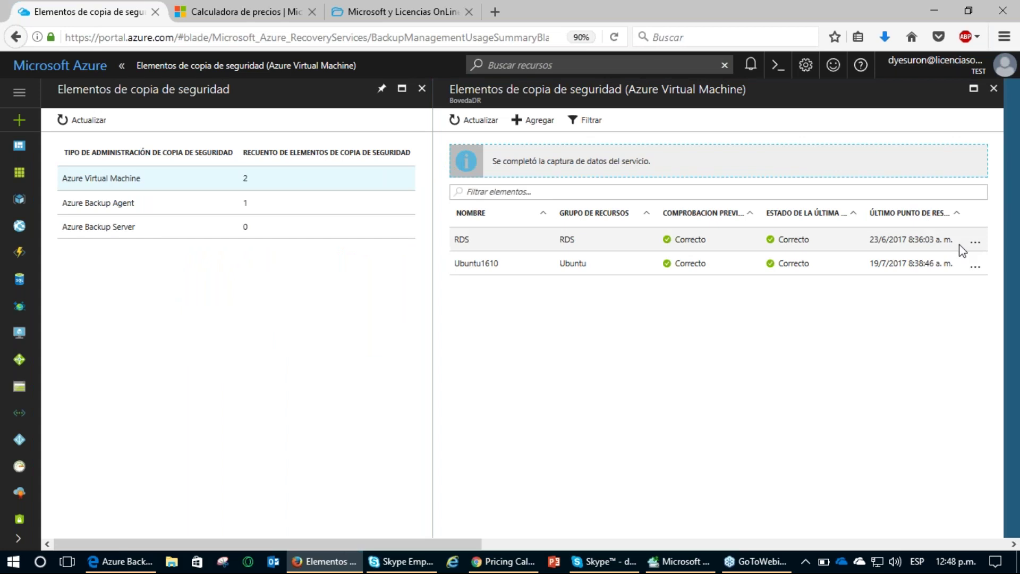
Mark the restore, stop backup and delete backup data actions of the RDS backup item, clear the marks and dismiss the actions
click(975, 246)
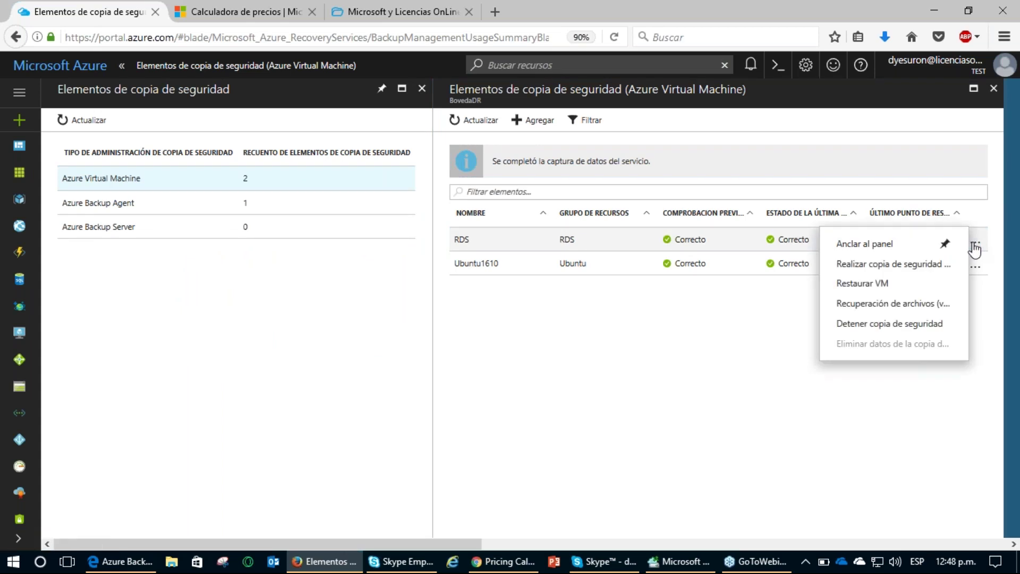
drag(899, 285, 909, 280)
drag(829, 283, 832, 286)
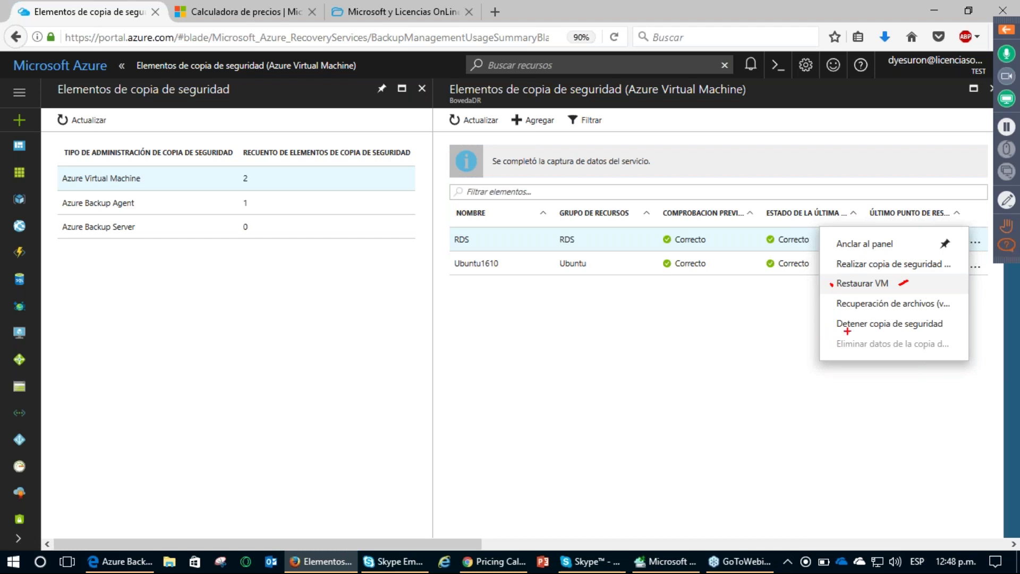
drag(846, 332, 911, 329)
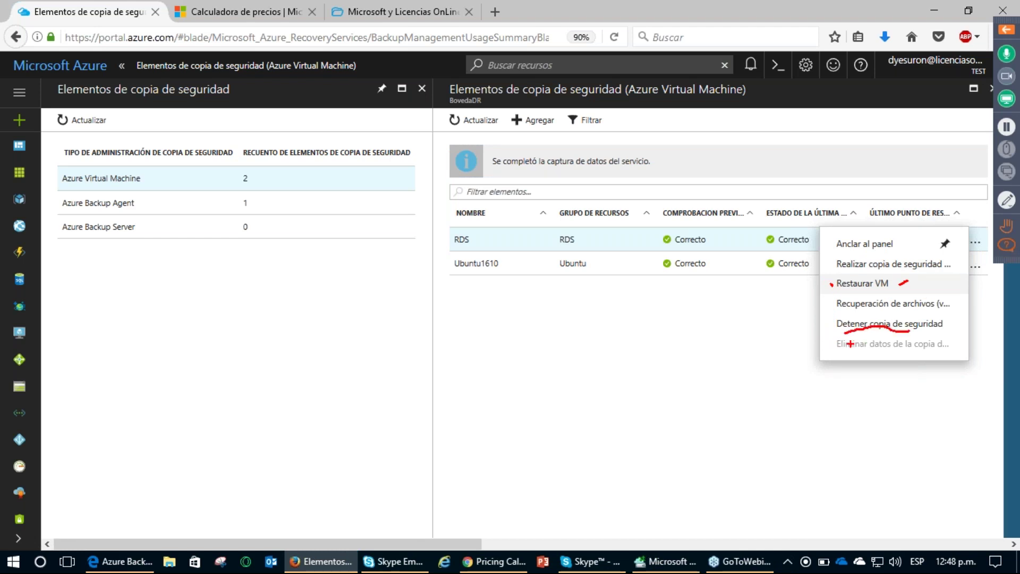
drag(839, 352, 901, 346)
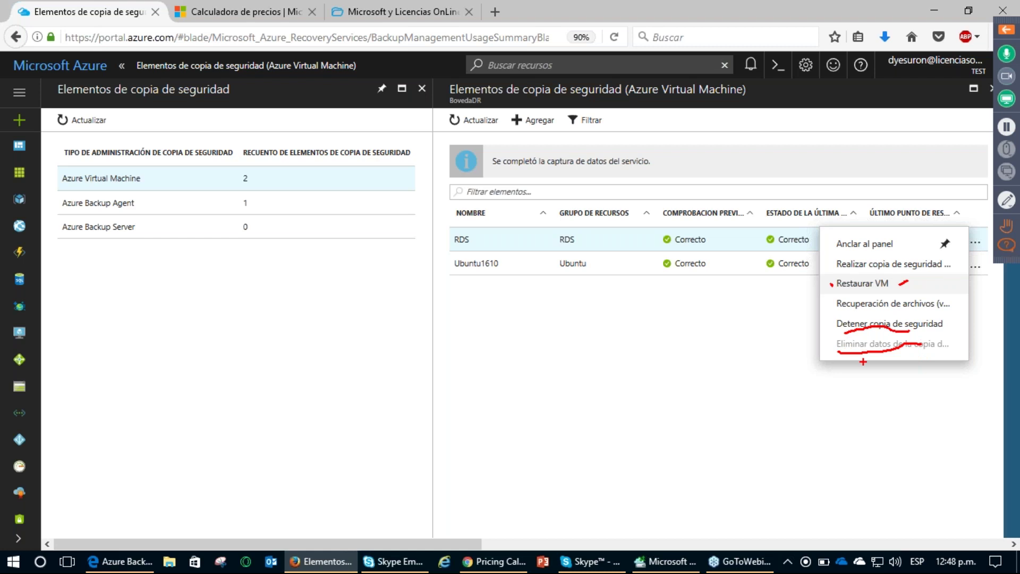
mouse_move(561, 240)
mouse_down()
mouse_move(597, 224)
mouse_move(585, 243)
mouse_up()
key(Escape)
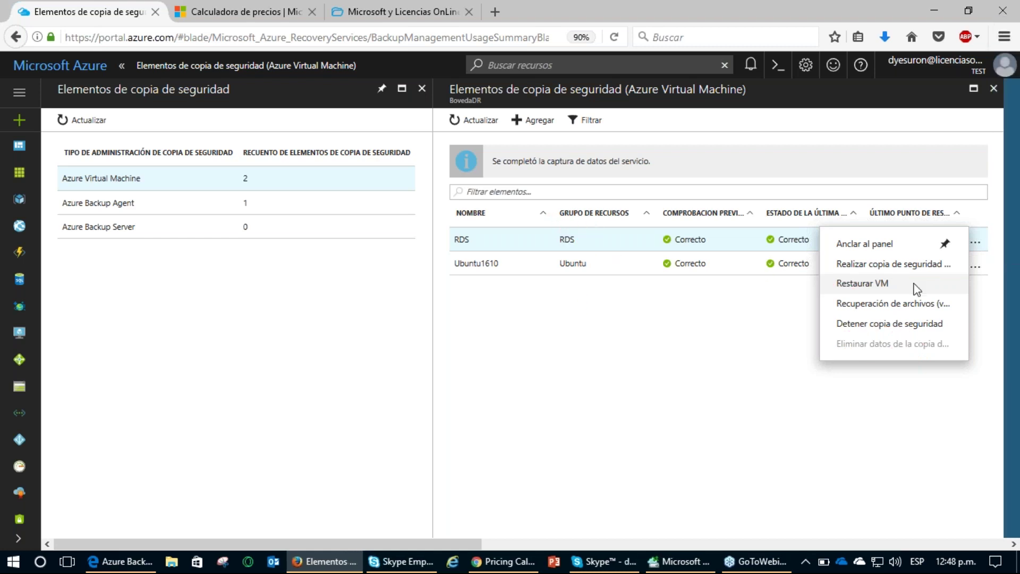
click(744, 347)
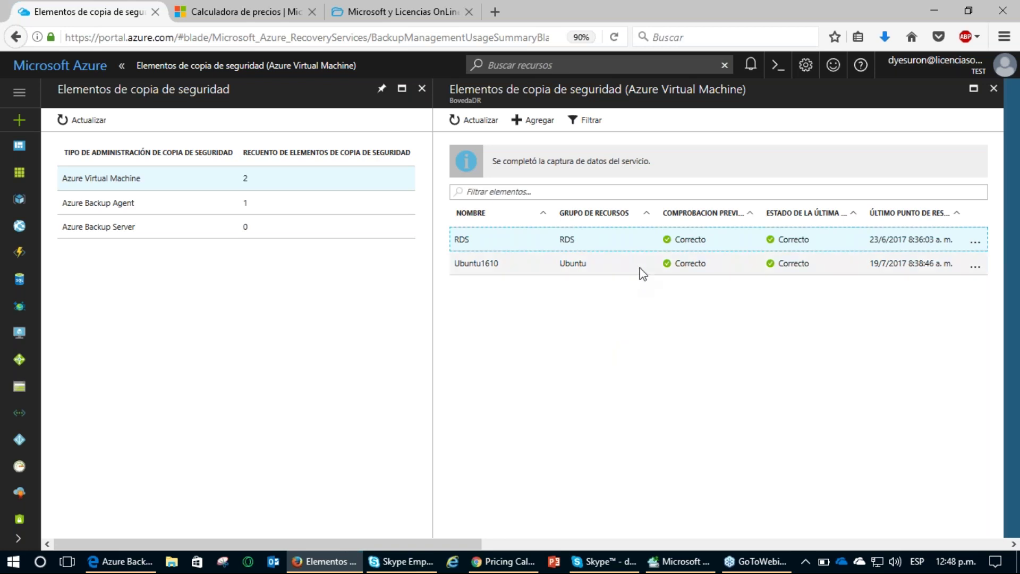
Review the RDS item's available backup actions again and open its details
right_click(697, 240)
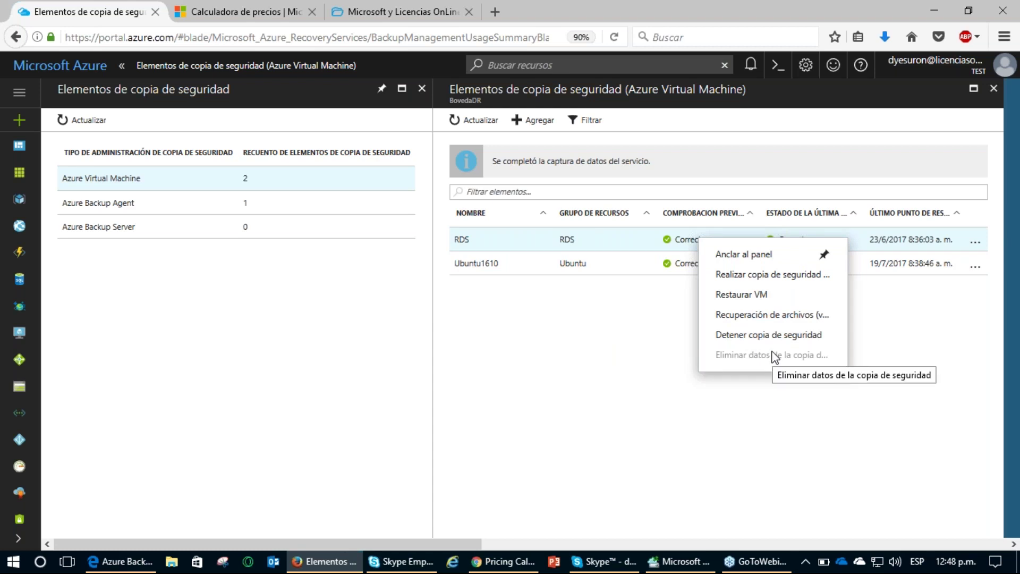
click(615, 366)
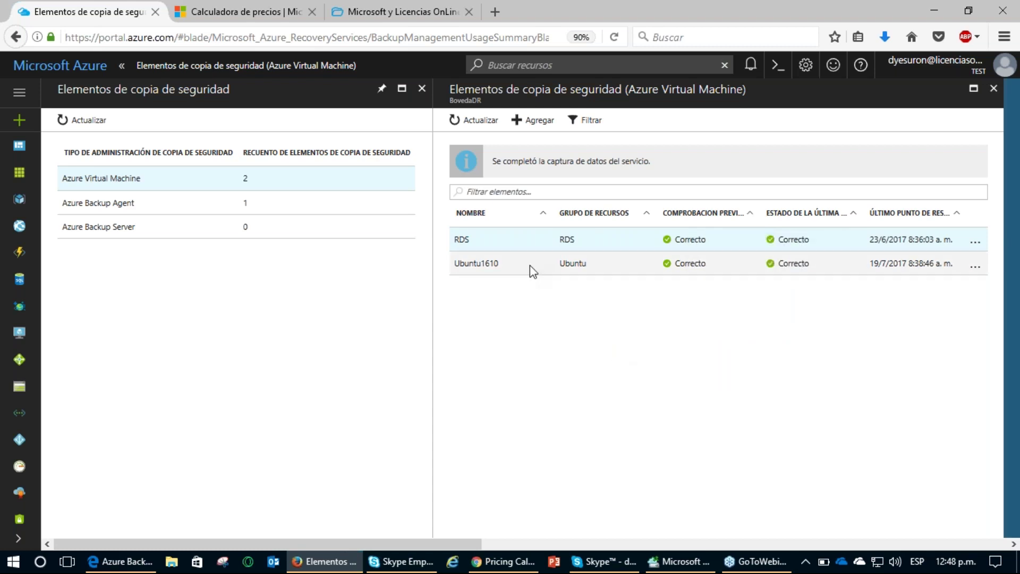
drag(454, 240, 463, 241)
click(551, 248)
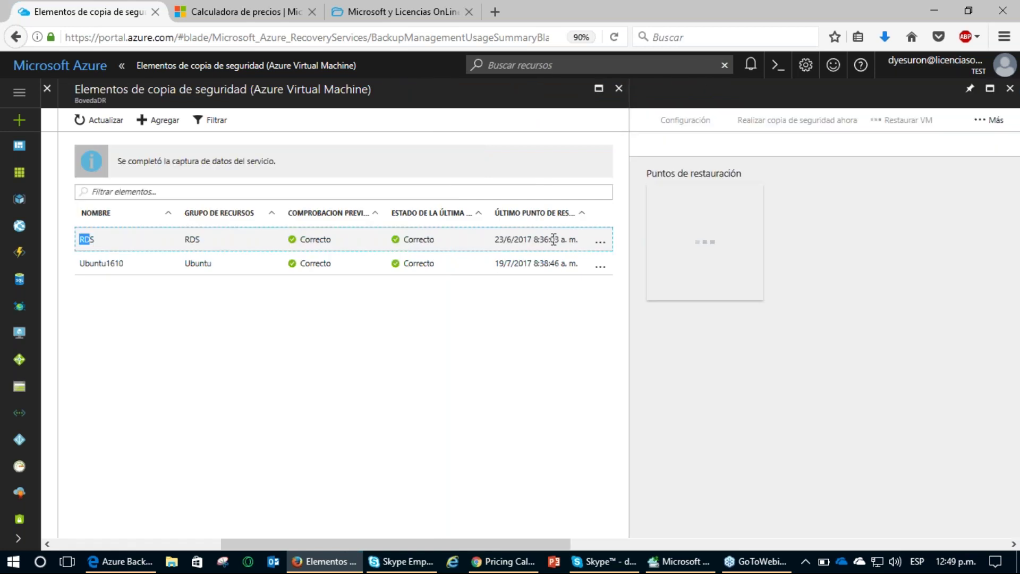
Switch to the pricing calculator, circle the estimate's total storage capacity, clear the mark and return to the Azure portal
click(244, 14)
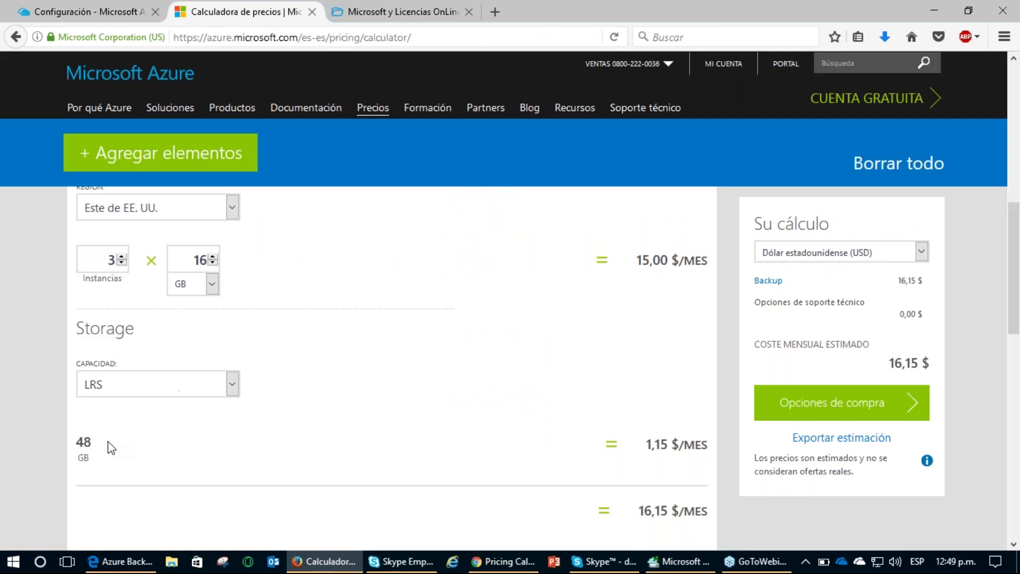
mouse_move(86, 410)
mouse_down()
mouse_move(127, 426)
mouse_move(47, 443)
mouse_up()
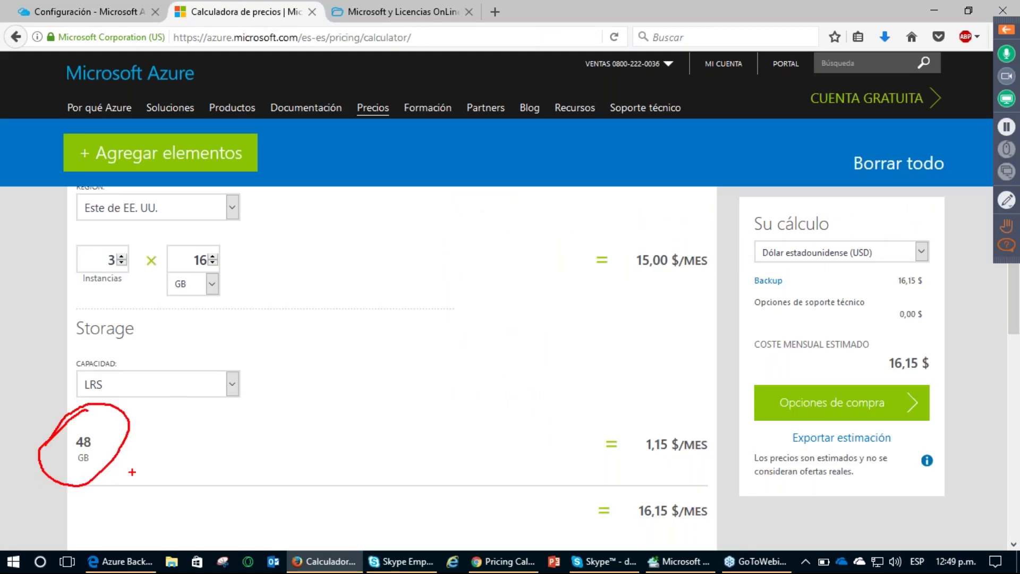
key(Escape)
click(89, 15)
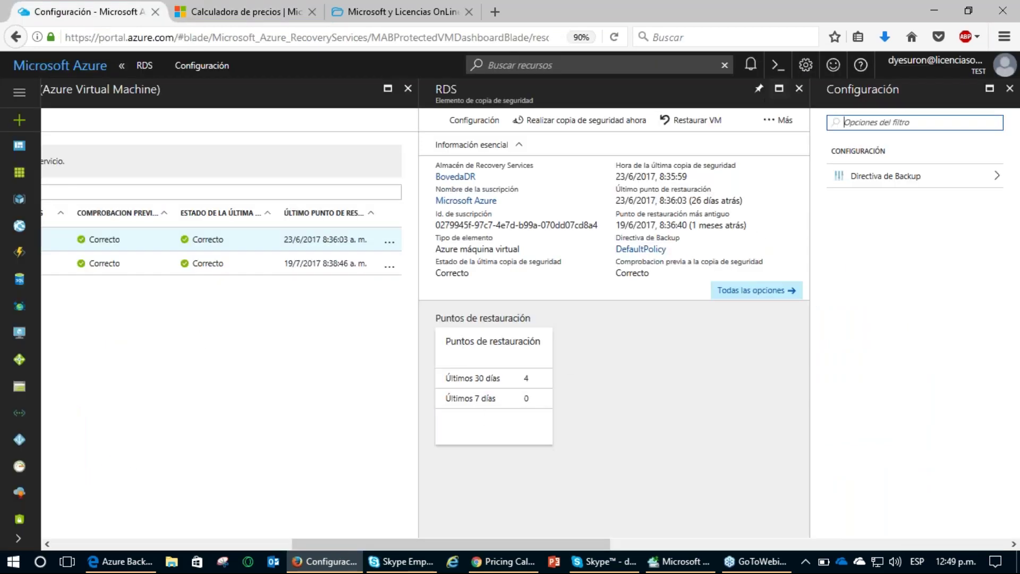
Close the RDS item's details, the virtual machine list and the backup items overview to return to the dashboard
click(799, 90)
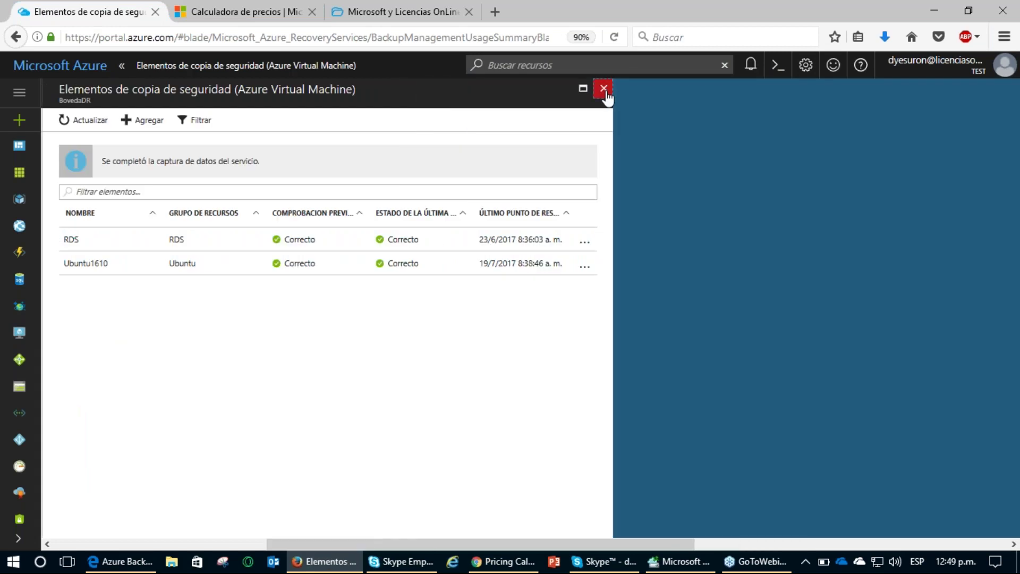
click(612, 91)
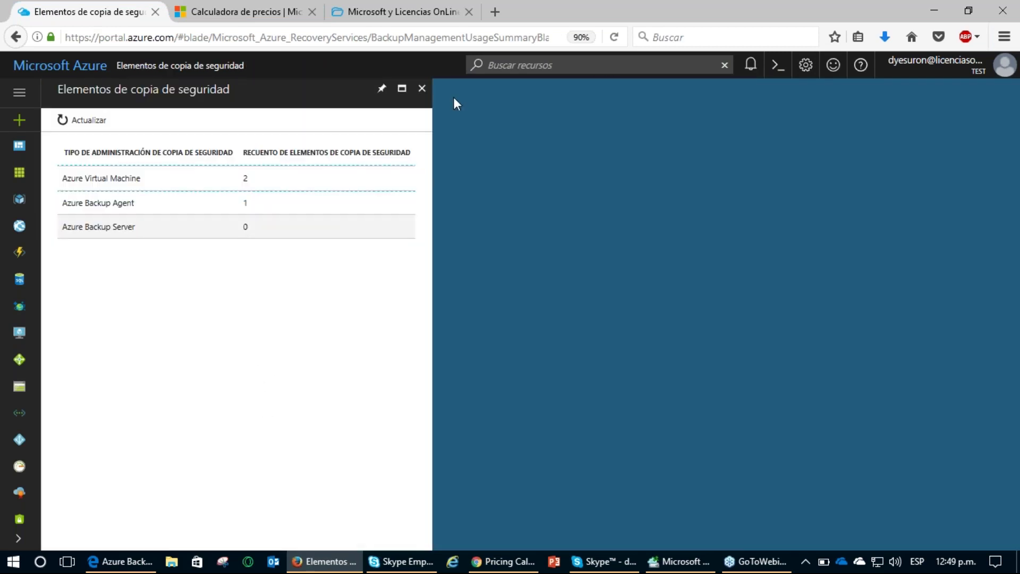
click(422, 89)
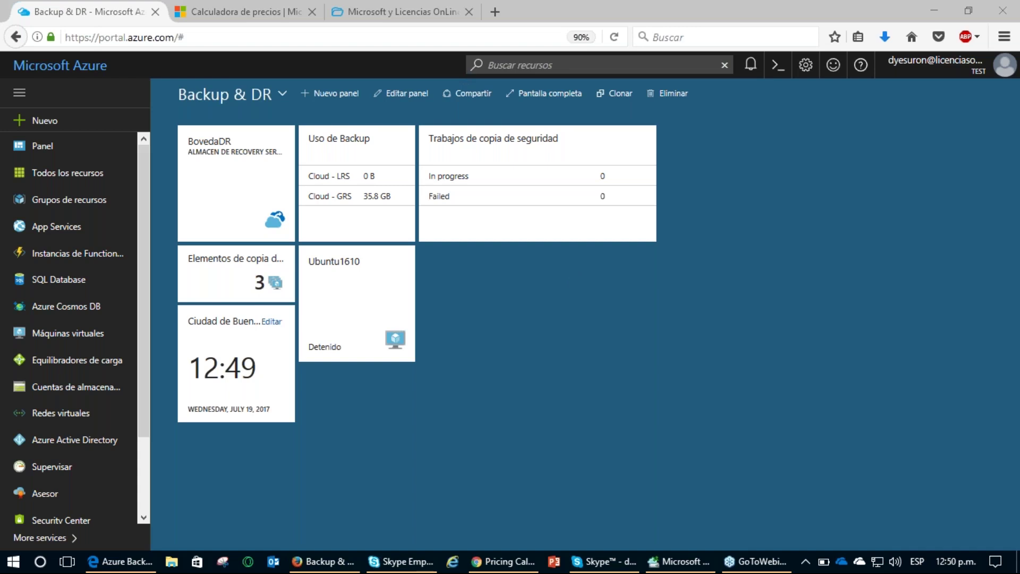
click(397, 428)
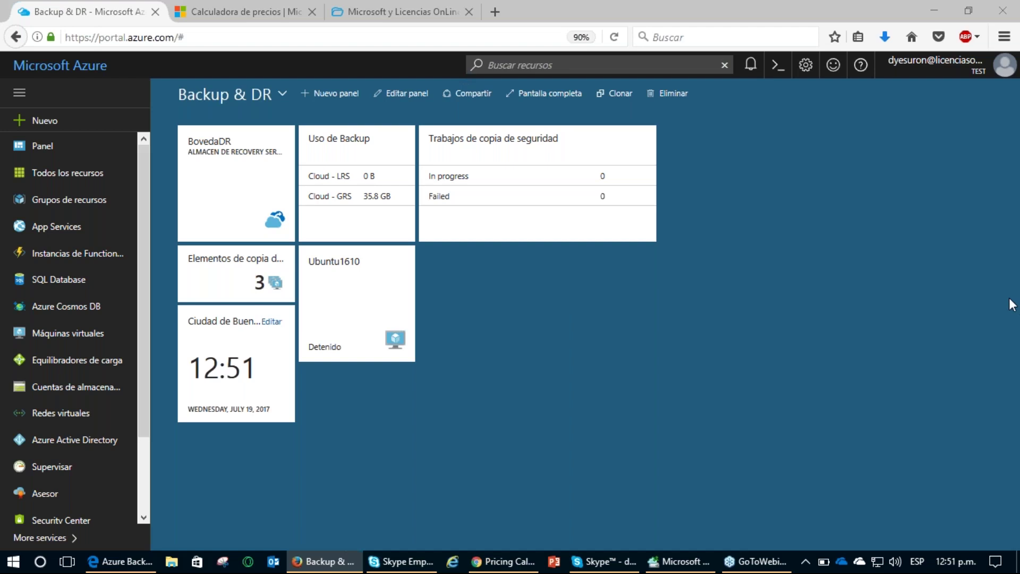
scroll(68, 357, down, 3)
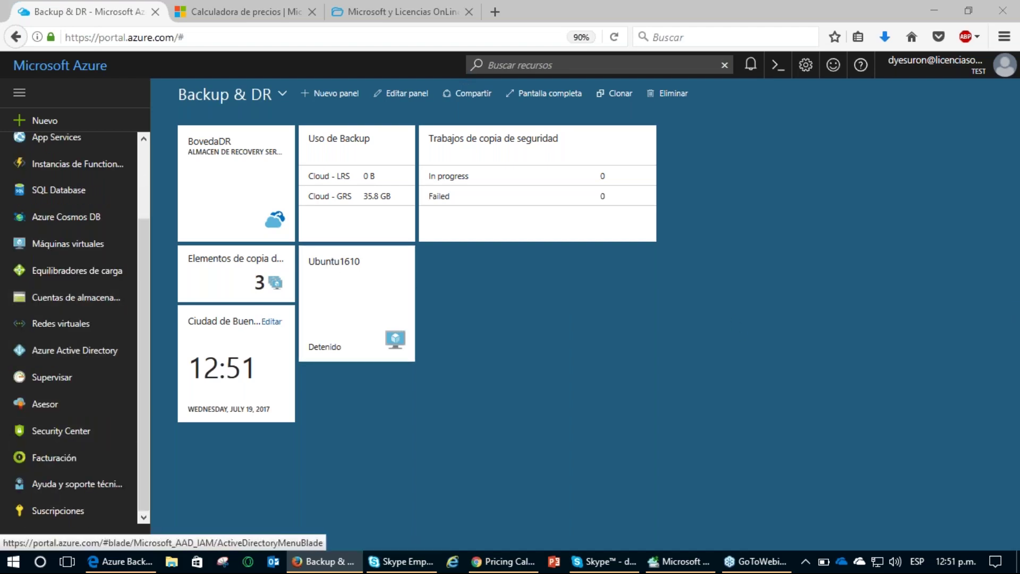
scroll(86, 327, up, 3)
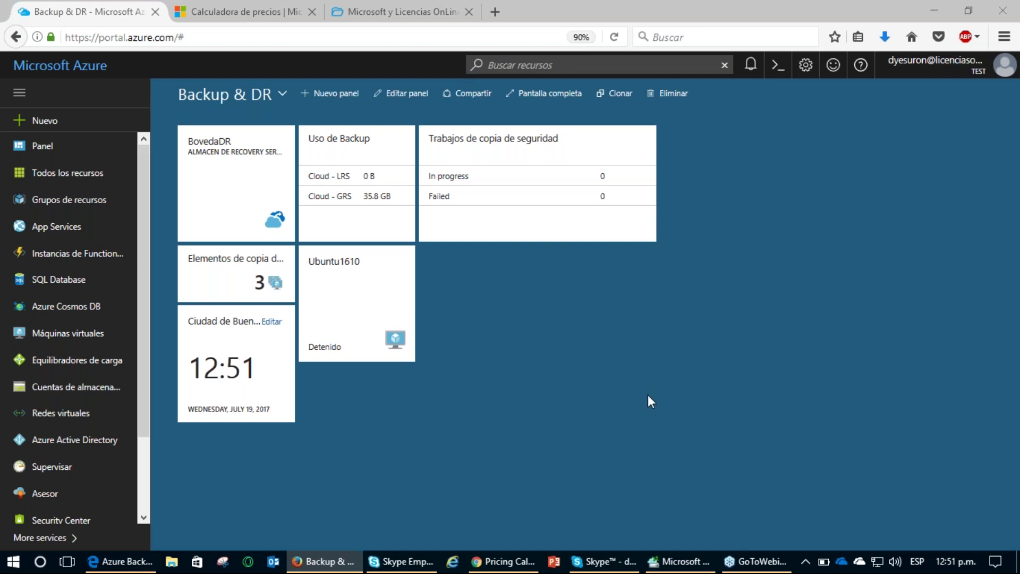
Switch to the Licencias OnLine page and browse the Azure Evolution Program description down to the free registration link
click(421, 11)
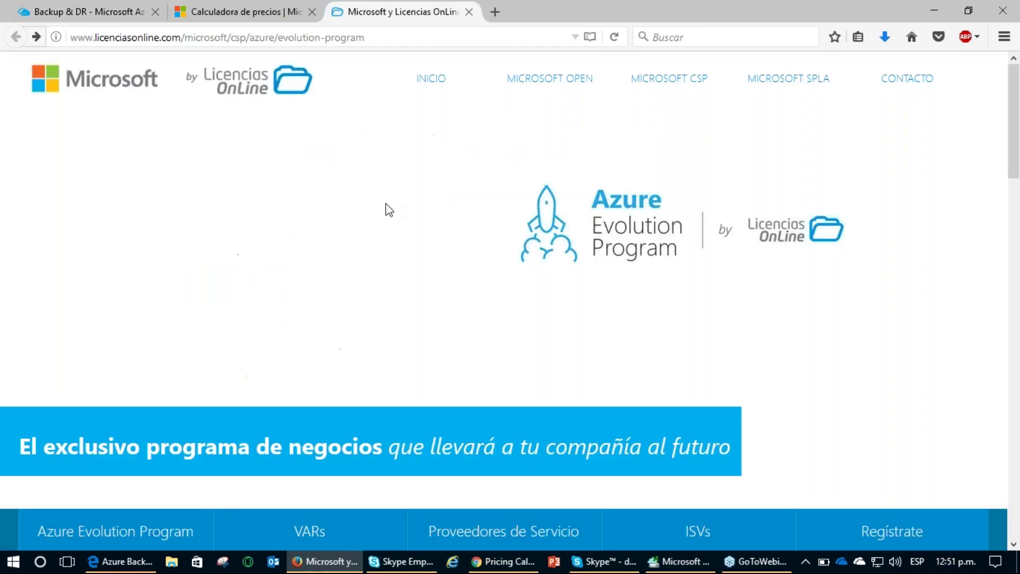
scroll(409, 297, down, 10)
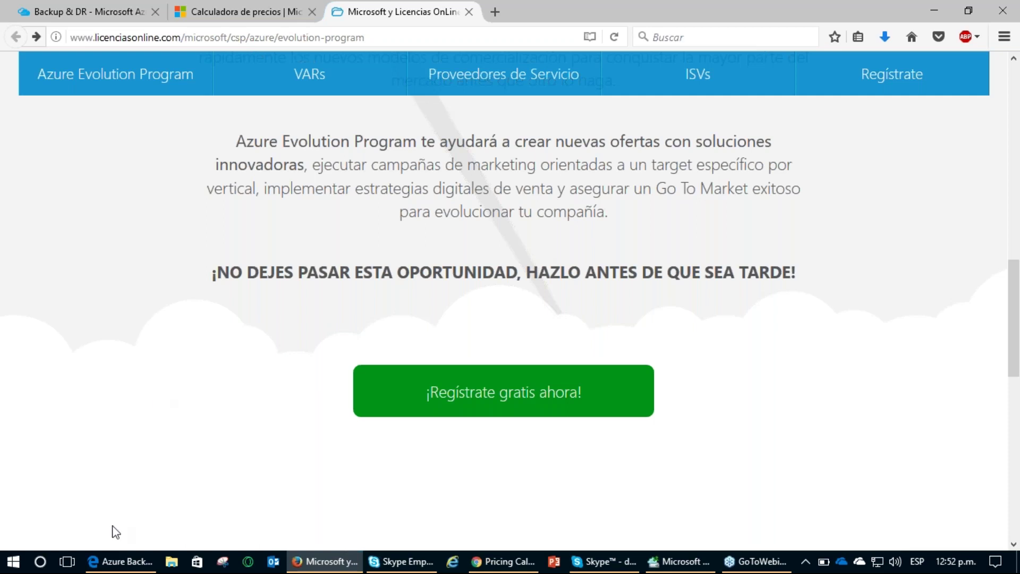
Switch to the Azure Backup PDF in Edge, go to its first page and point out the presenter's social media handle
click(117, 561)
key(Home)
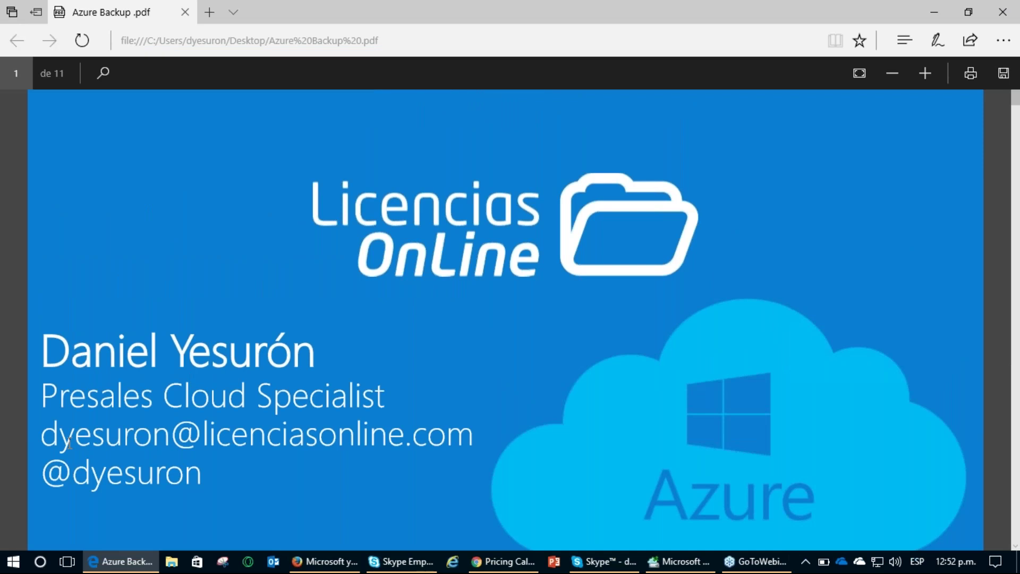
drag(187, 474, 84, 485)
click(86, 485)
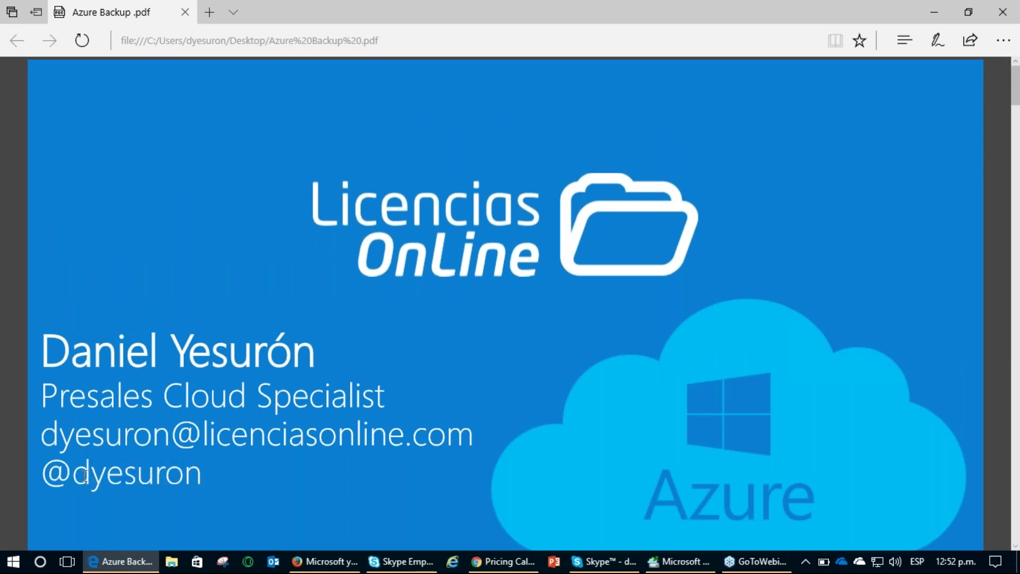